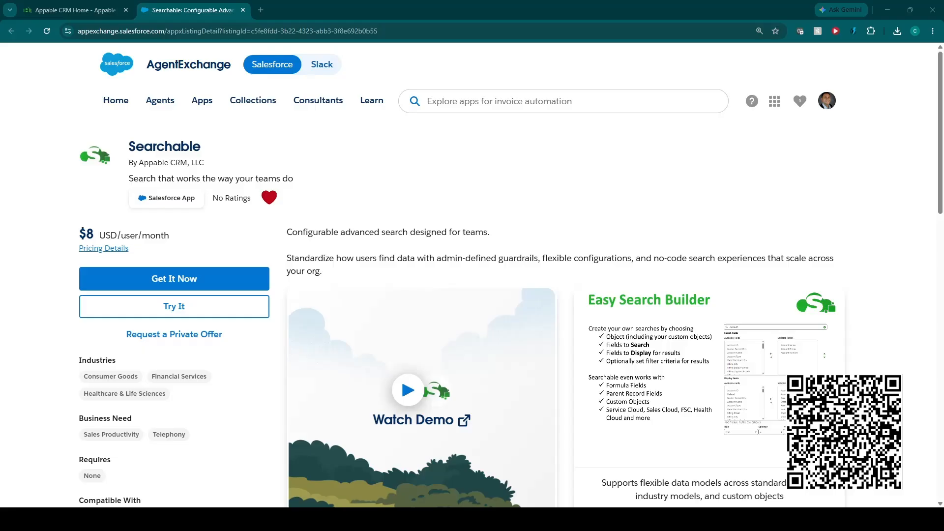
# Step: Check the Resources section of the Searchable listing for its data sheets and customization guides
pyautogui.scroll(-6, 510, 292)
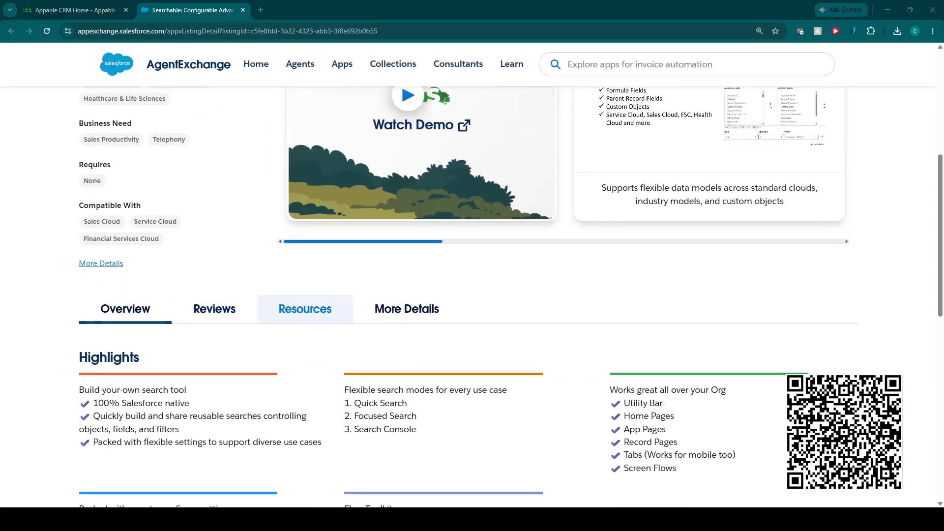
pyautogui.click(305, 309)
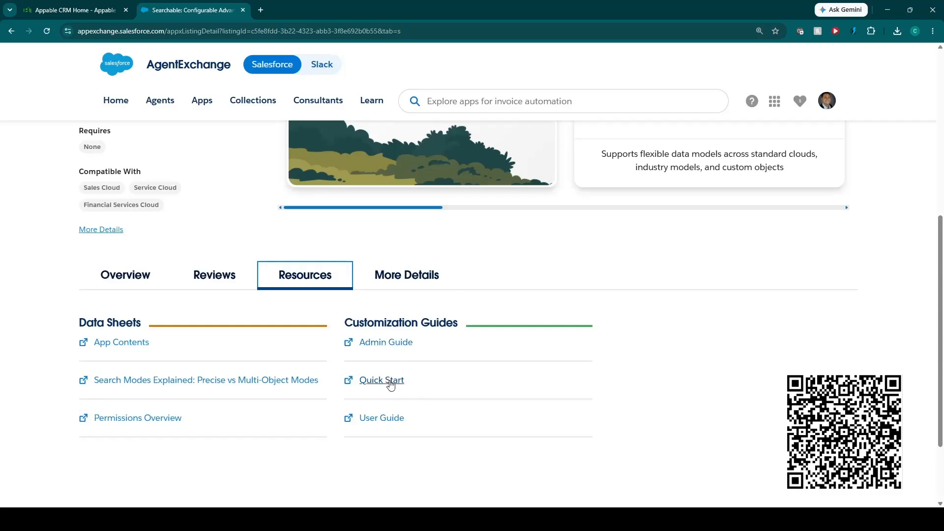
pyautogui.scroll(7, 385, 381)
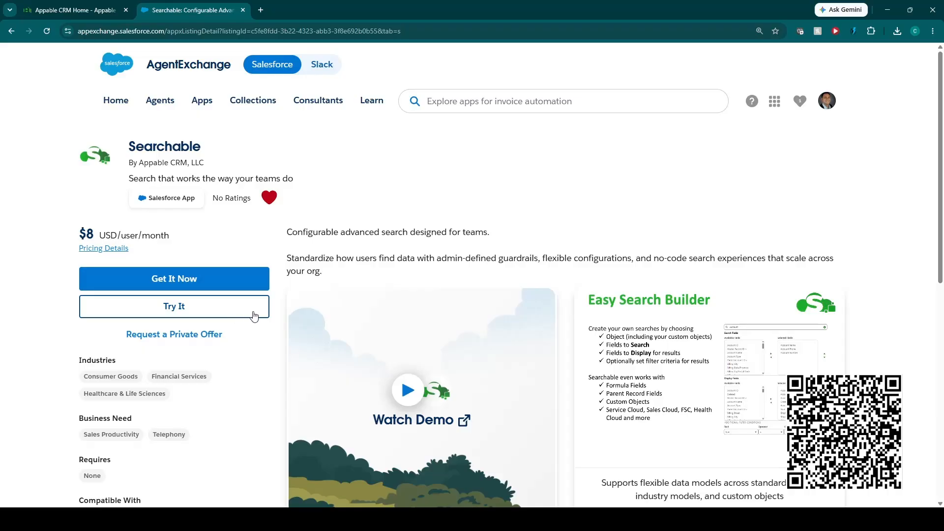
# Step: Request Searchable for the production environment, agree to the terms and conditions, and confirm the installation
pyautogui.click(242, 281)
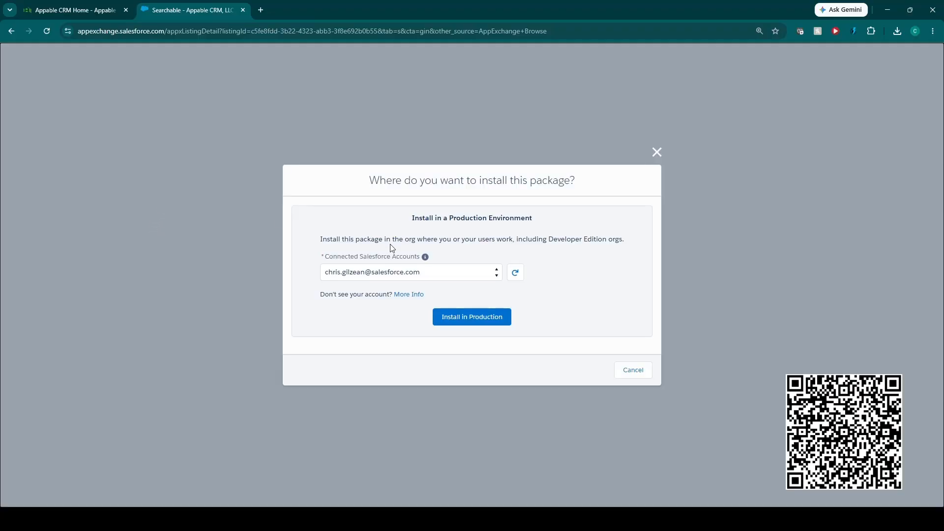
pyautogui.click(472, 320)
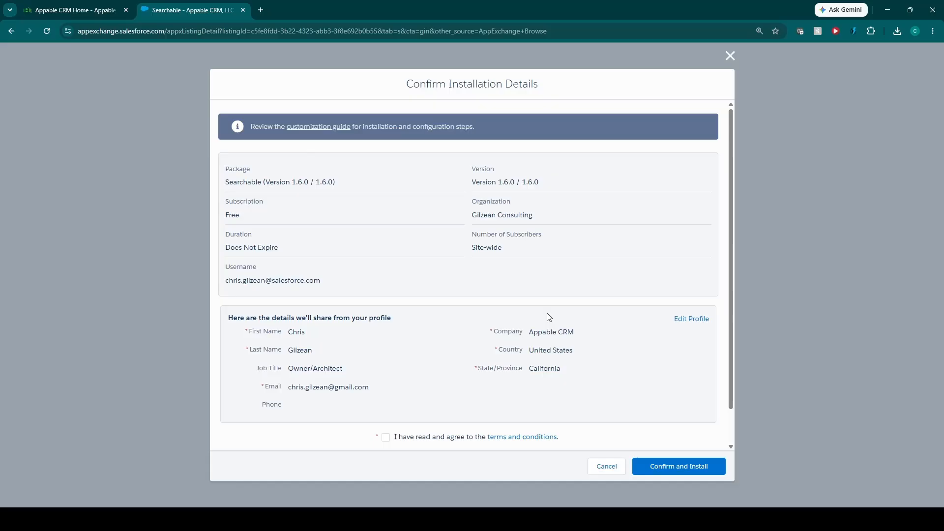
pyautogui.click(386, 439)
pyautogui.scroll(-1, 394, 345)
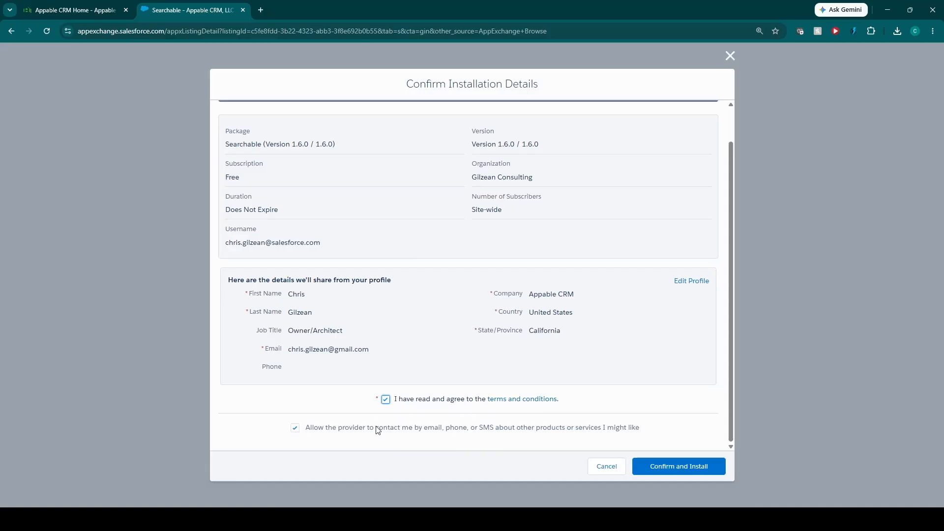
pyautogui.scroll(1, 644, 398)
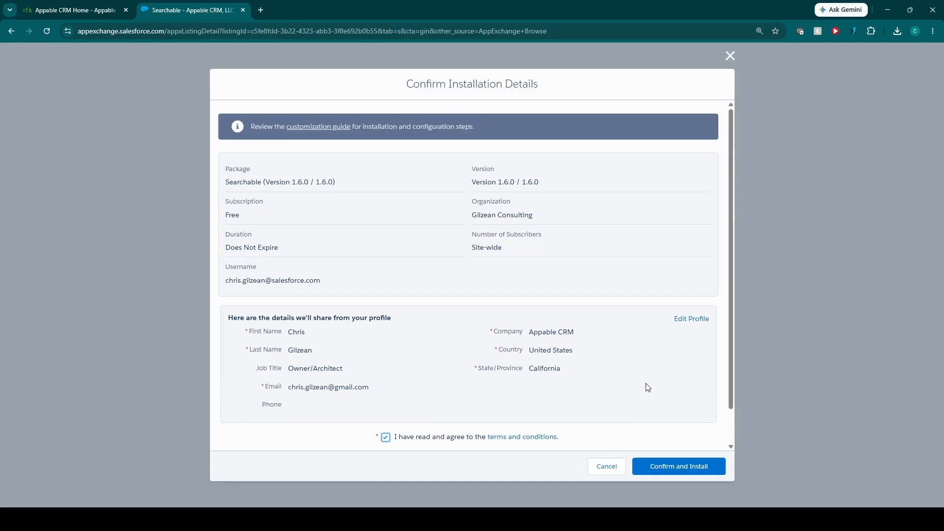
pyautogui.click(699, 471)
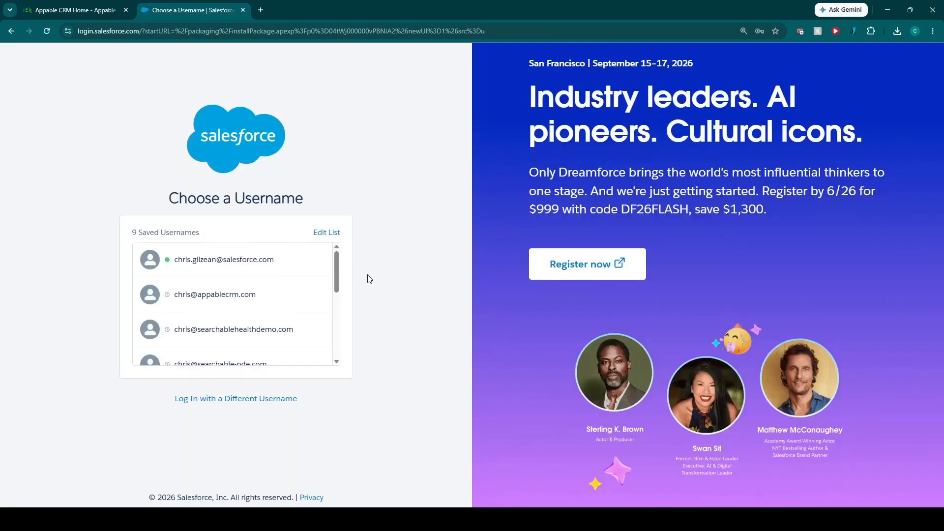
# Step: Log in with the connected account's saved username and install Searchable for admins only
pyautogui.click(251, 265)
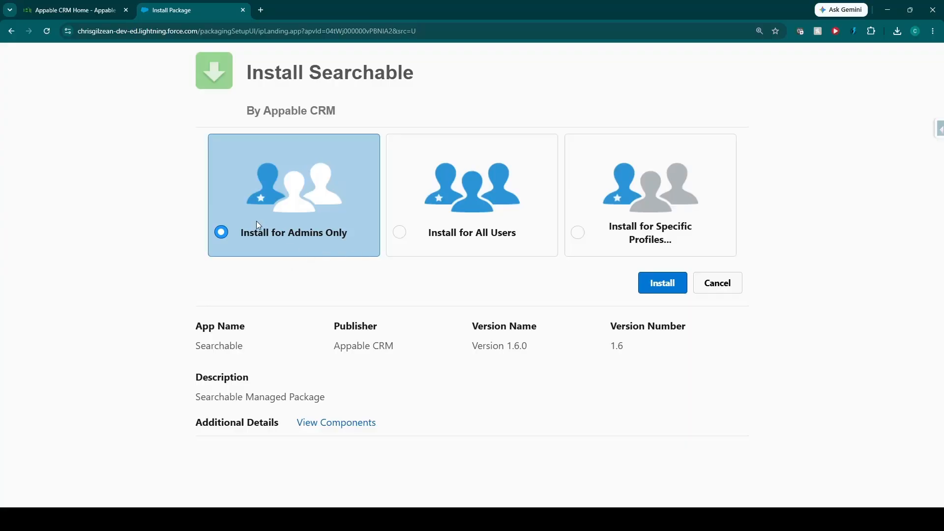
pyautogui.click(669, 288)
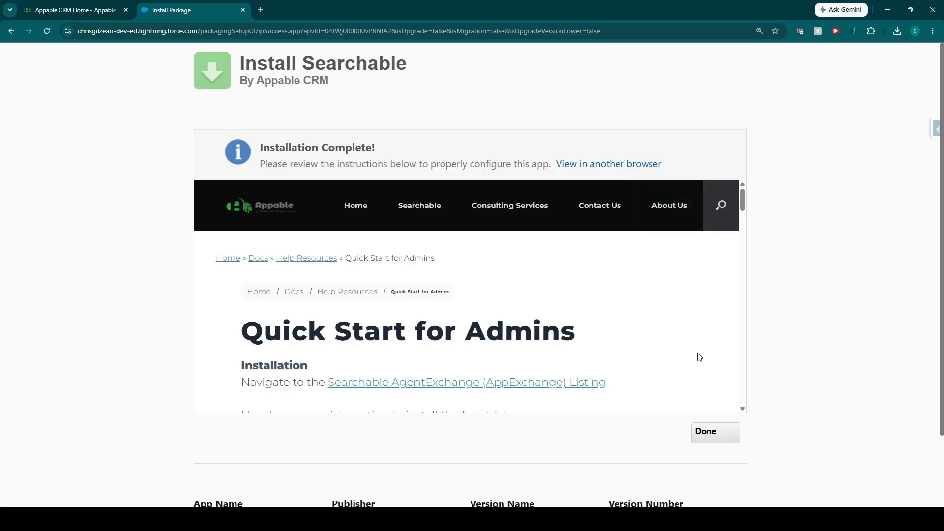
pyautogui.click(717, 435)
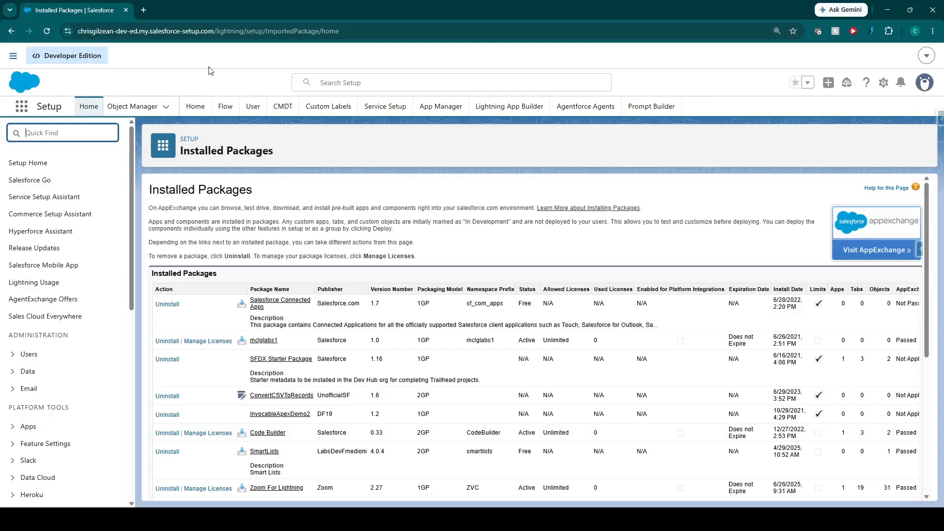
# Step: Open the System Administrator user's record in Setup and start editing its permission set assignments
pyautogui.click(252, 107)
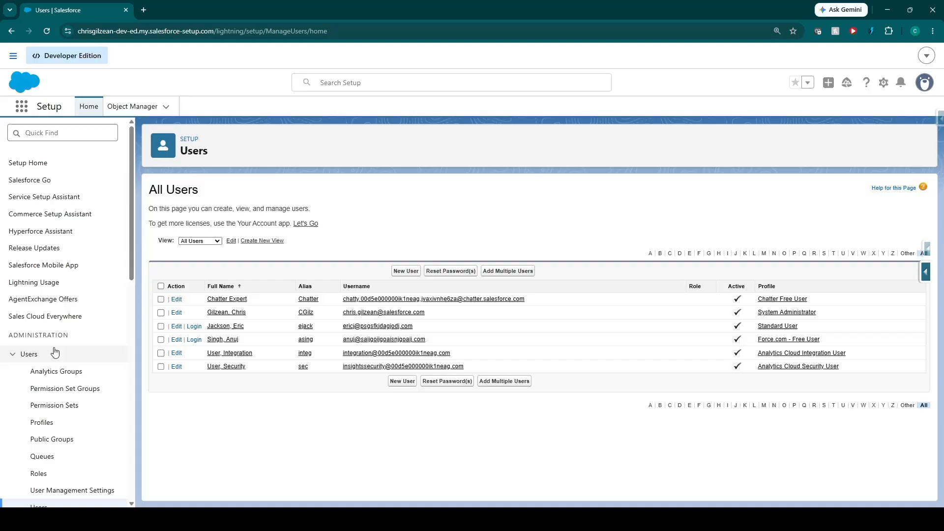
pyautogui.click(161, 313)
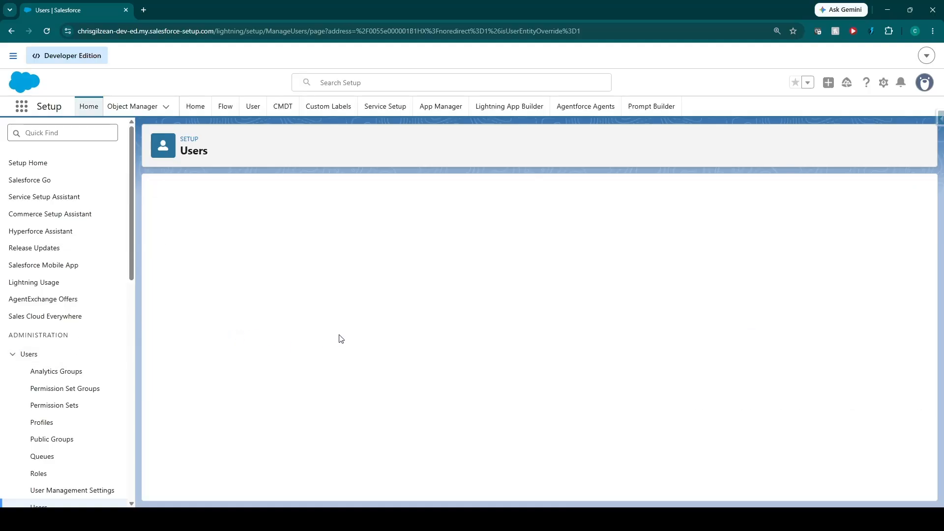
pyautogui.scroll(-12, 251, 316)
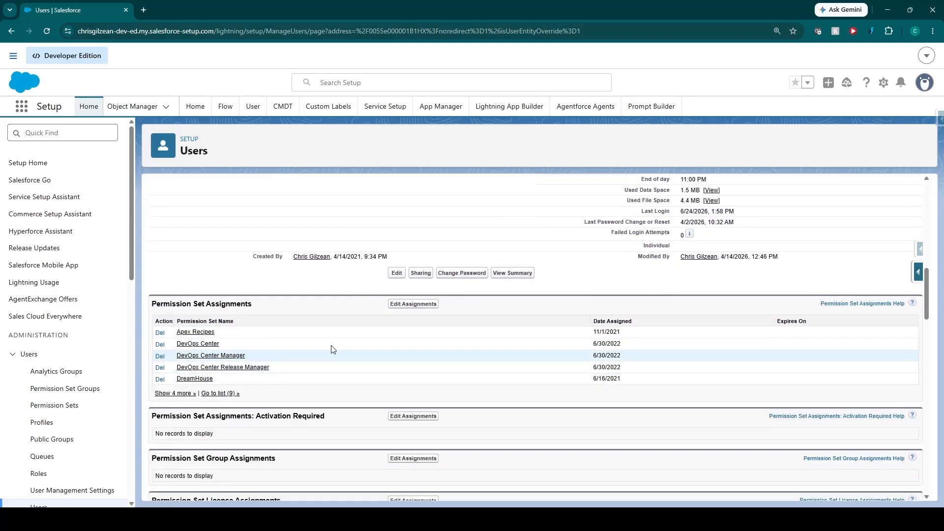
pyautogui.click(414, 305)
# Step: Add the Searchable Manager permission set to the user's enabled permission sets and save the assignments
pyautogui.scroll(-15, 310, 342)
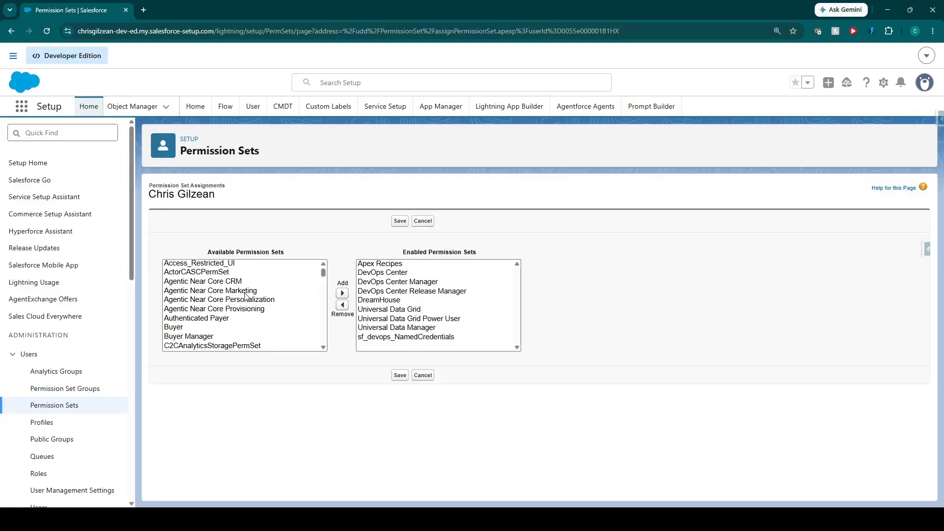
pyautogui.scroll(-10, 217, 309)
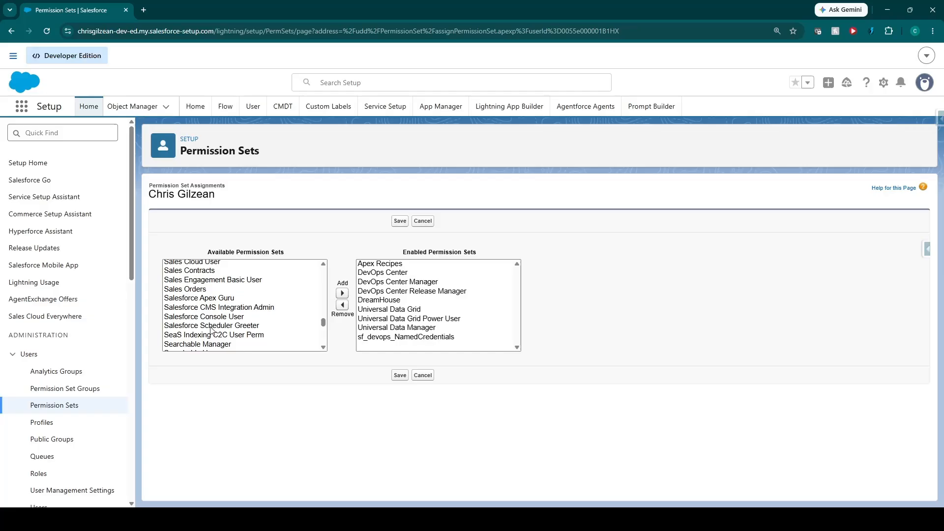
pyautogui.scroll(-2, 211, 330)
pyautogui.click(226, 295)
pyautogui.click(342, 294)
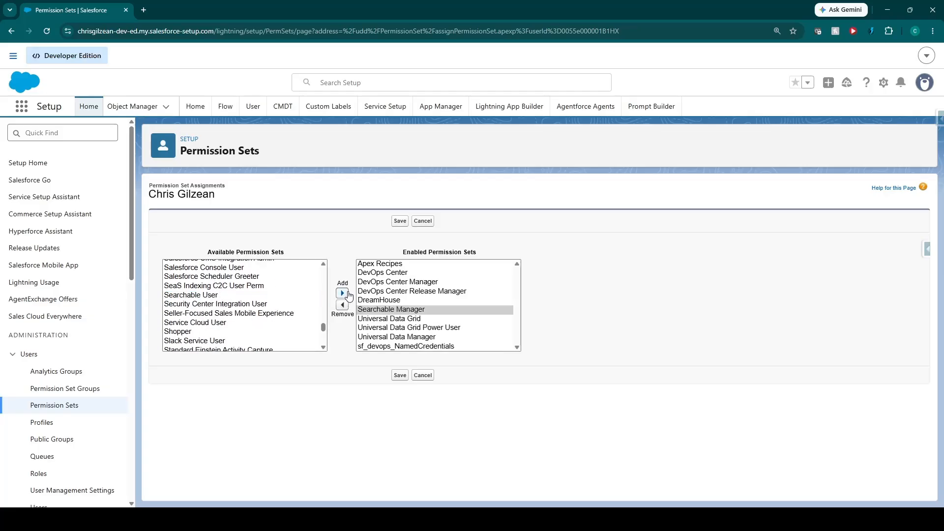
pyautogui.click(199, 297)
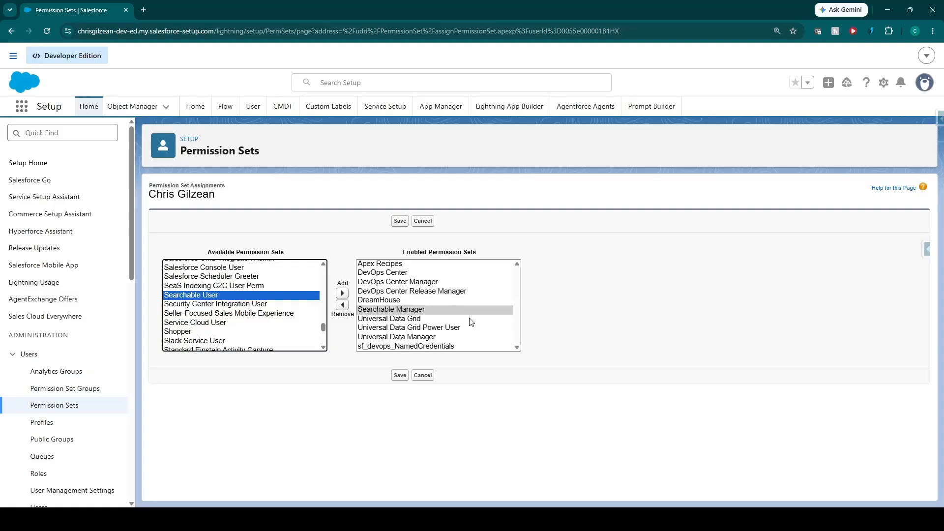
pyautogui.click(416, 311)
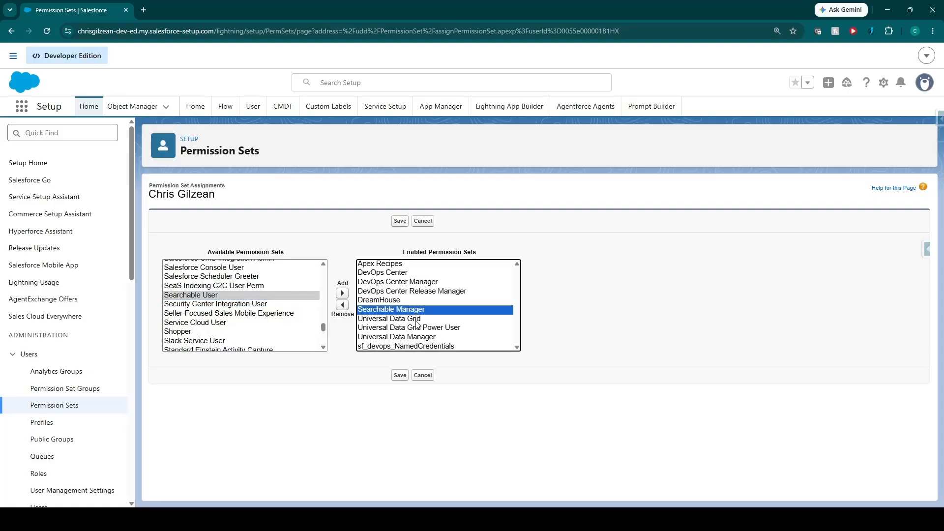
pyautogui.click(400, 375)
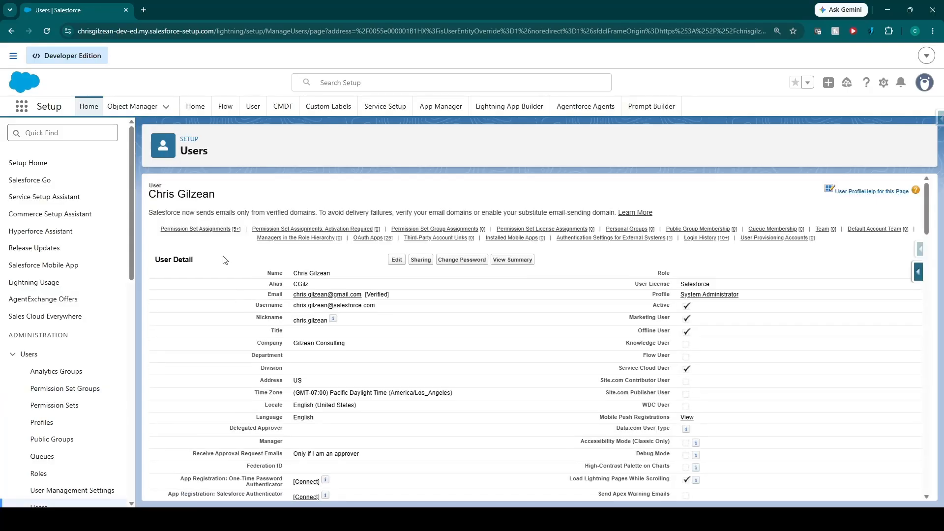
# Step: Launch the Searchable app and run its first time setup
pyautogui.click(22, 110)
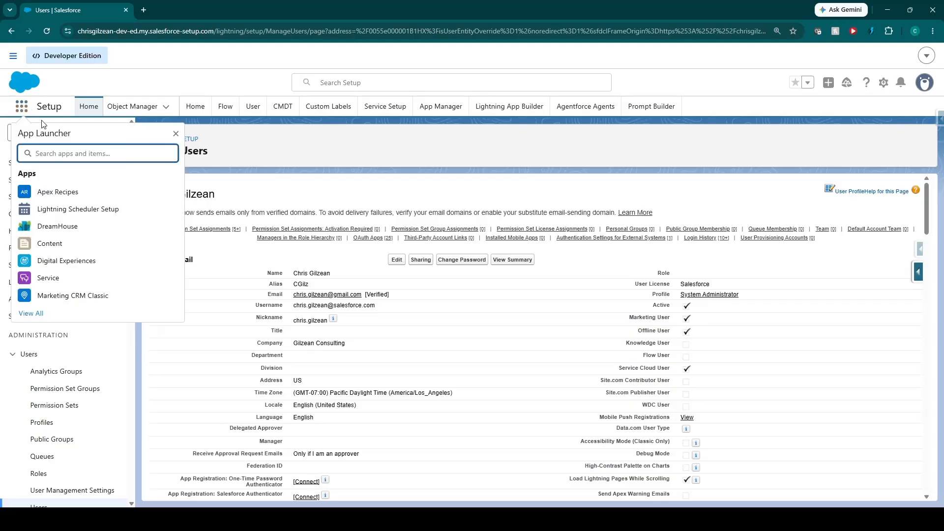
pyautogui.write('Sea')
pyautogui.click(55, 193)
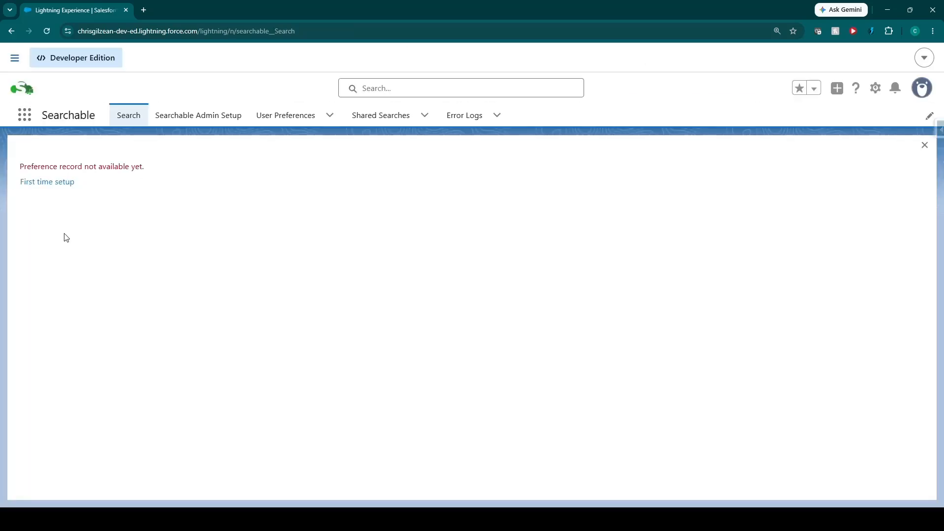
pyautogui.hotkey('ctrl', '+')
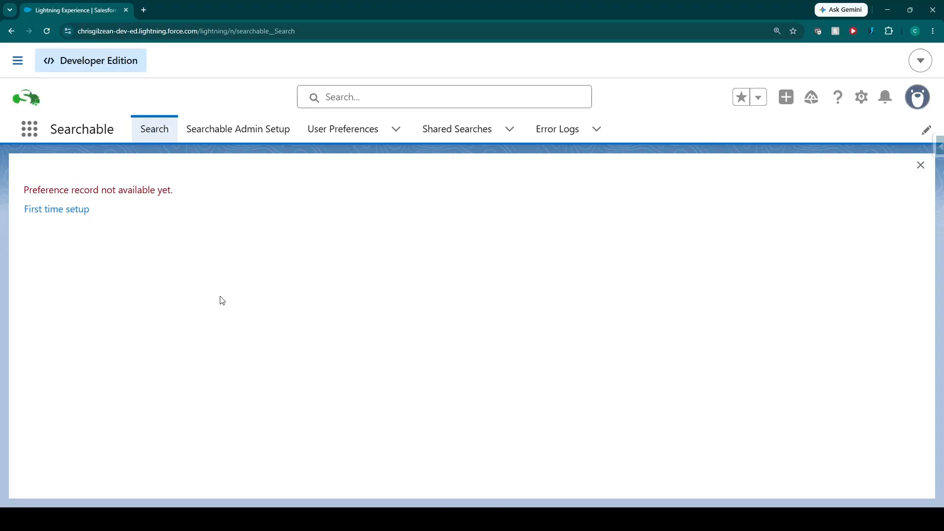
pyautogui.click(71, 213)
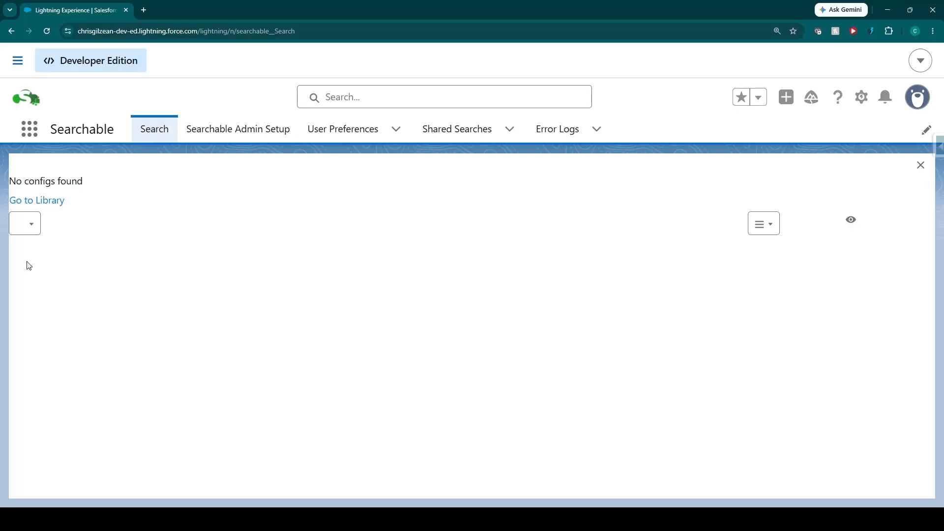
# Step: Get the Activities, Default Search and Phone Number searches from the Searchable library
pyautogui.click(32, 225)
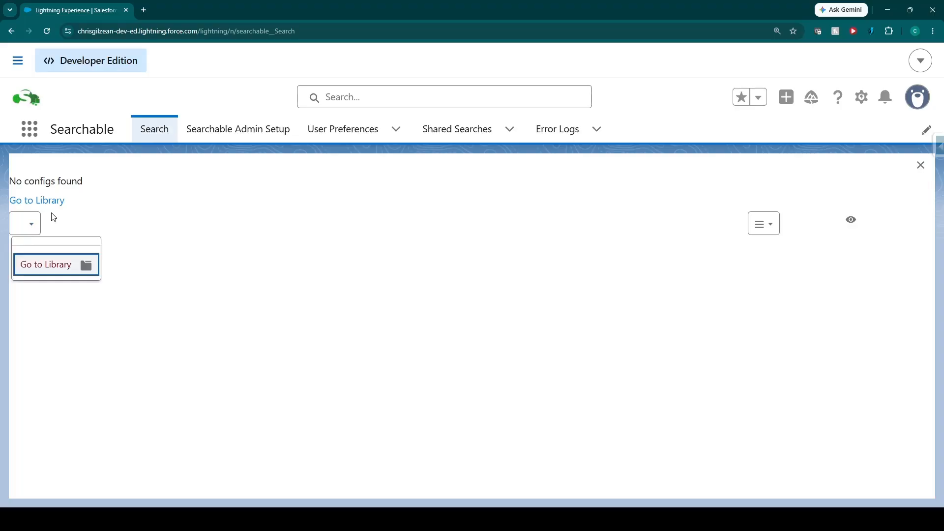
pyautogui.click(34, 222)
pyautogui.click(35, 225)
pyautogui.click(39, 201)
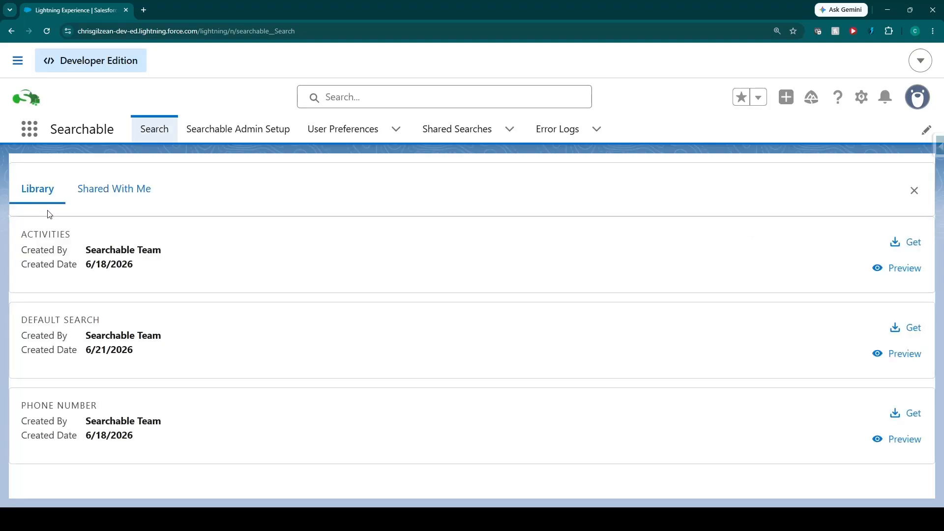
pyautogui.click(907, 243)
pyautogui.click(902, 336)
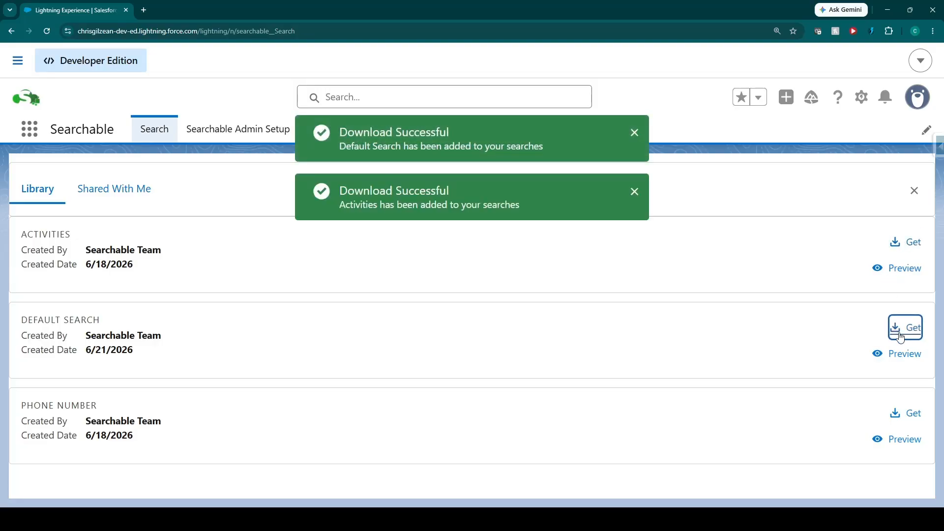
pyautogui.click(915, 412)
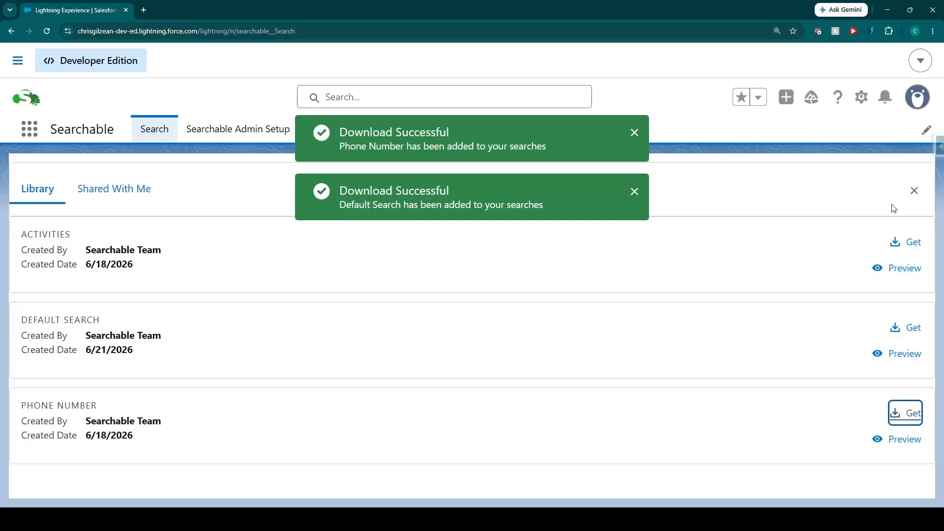
# Step: Close the library and switch the active search to Default Search
pyautogui.click(914, 193)
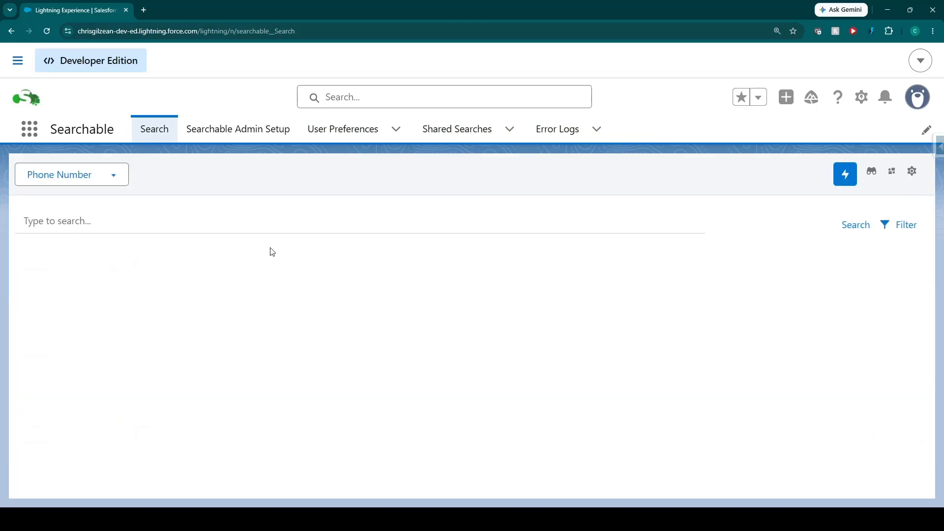
pyautogui.click(116, 177)
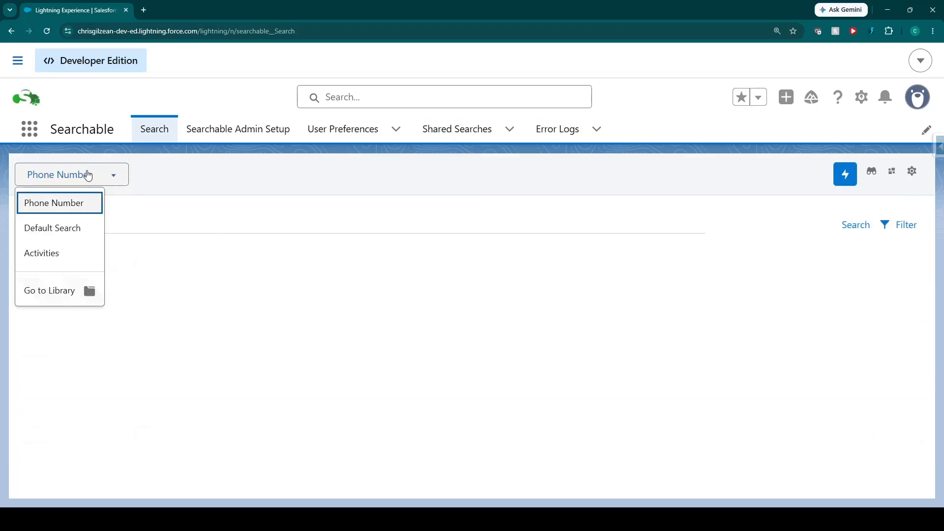
pyautogui.click(71, 229)
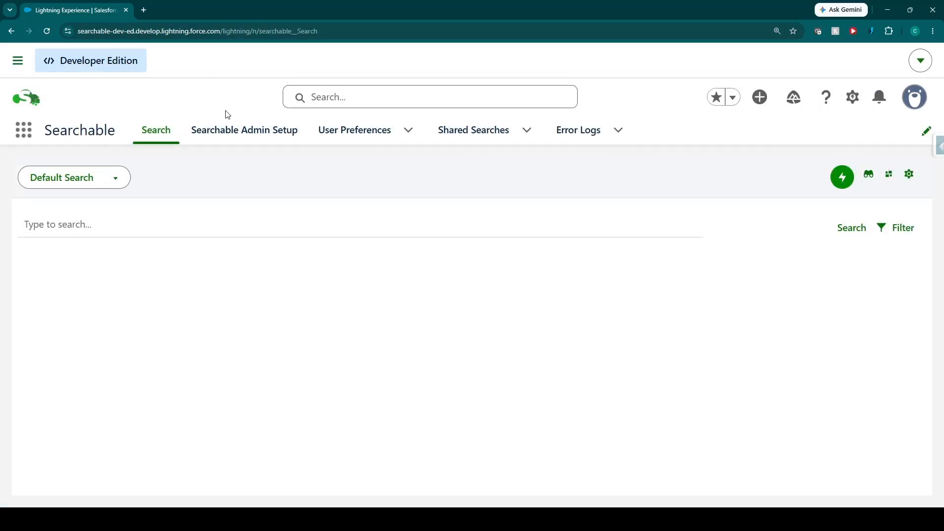
# Step: Toggle the Active option of the "Allow base user to create searches" global setting in Searchable Admin Setup and save it
pyautogui.click(236, 129)
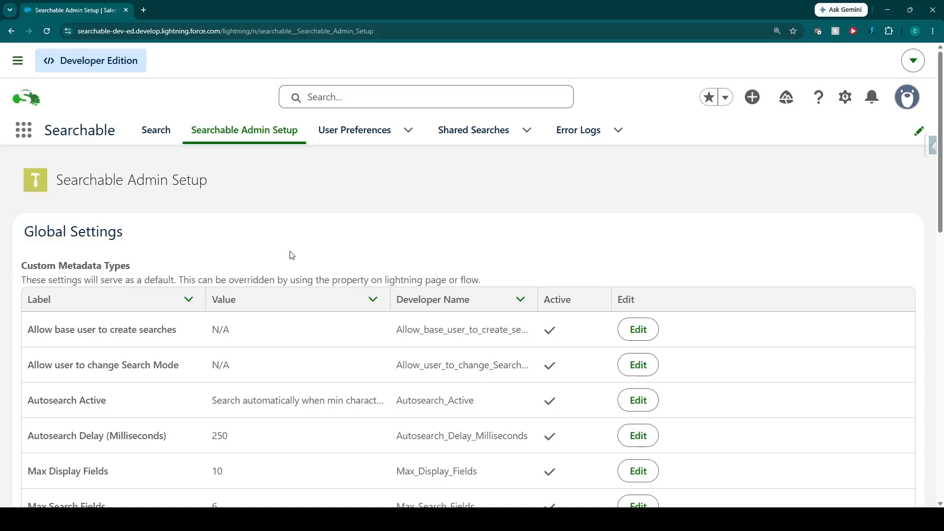
pyautogui.scroll(-1, 286, 256)
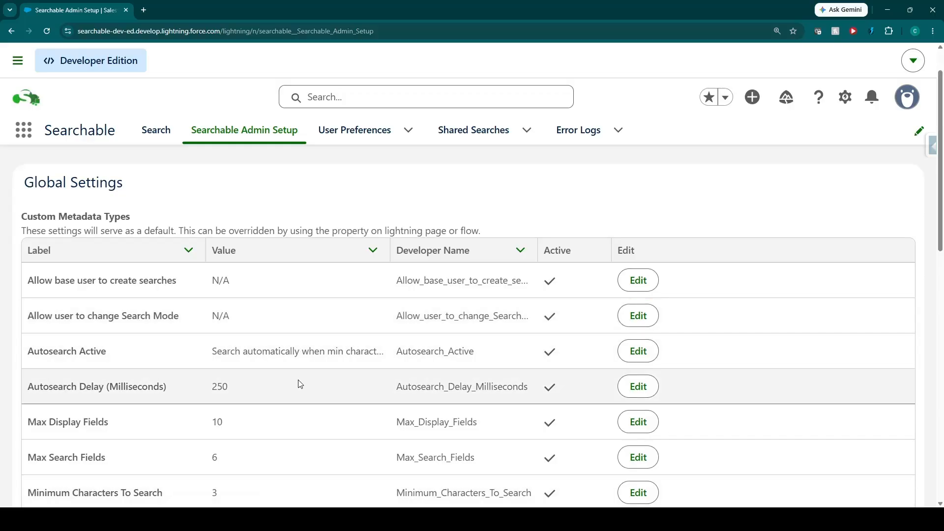
pyautogui.click(628, 283)
pyautogui.click(252, 309)
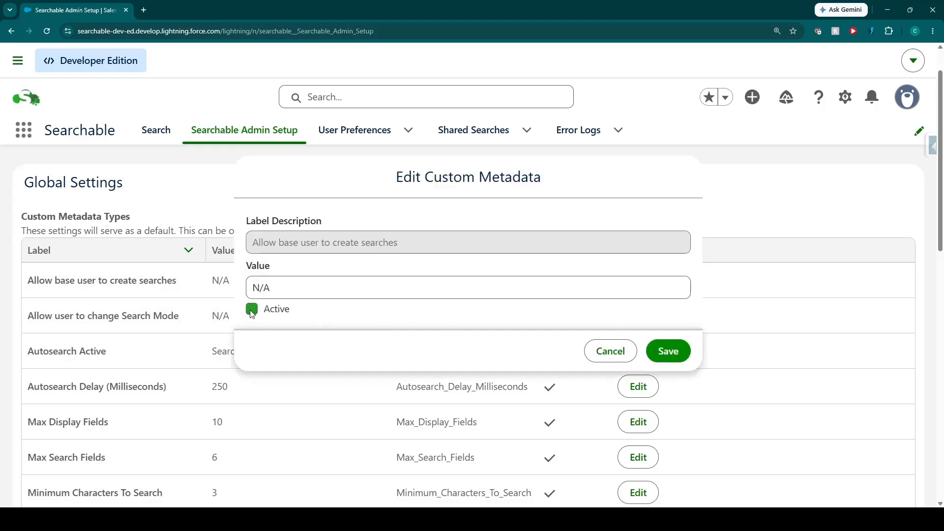
pyautogui.click(668, 351)
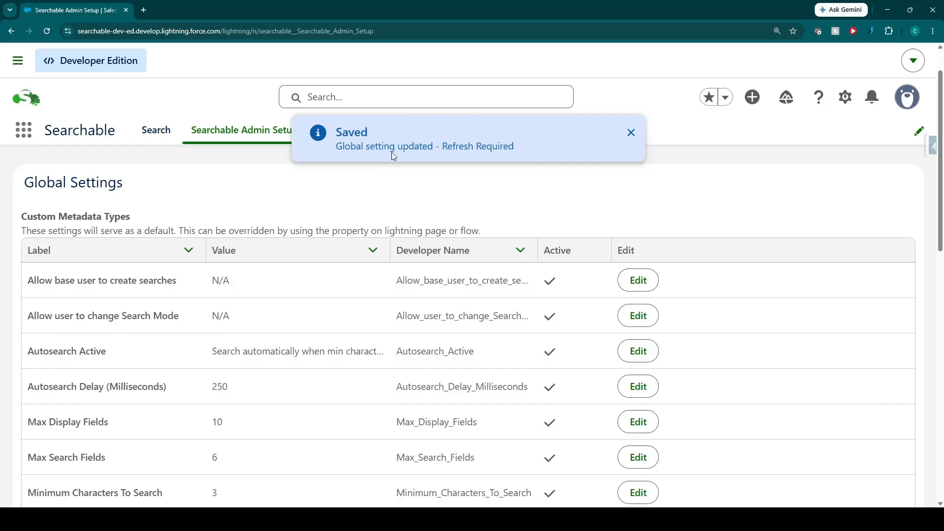
# Step: Reload the Searchable Admin Setup page so the saved global setting takes effect
pyautogui.scroll(1, 345, 305)
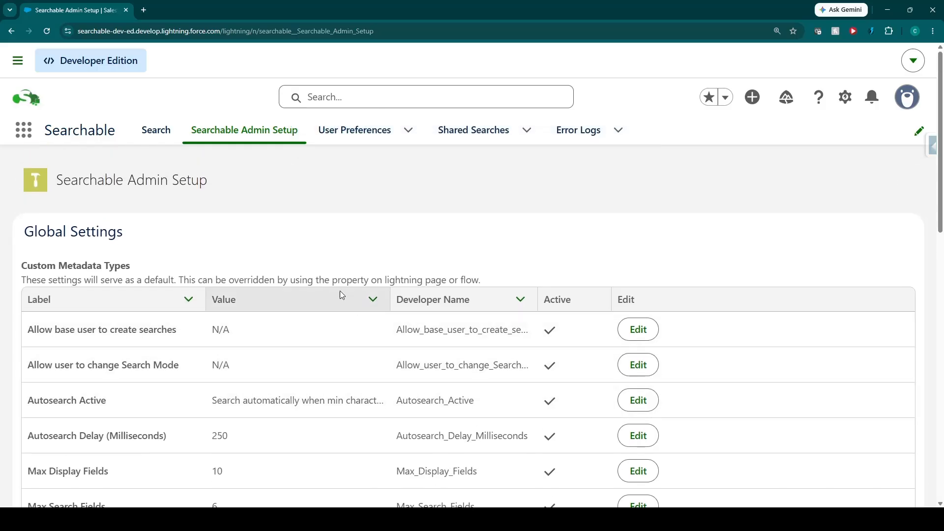
pyautogui.press('F5')
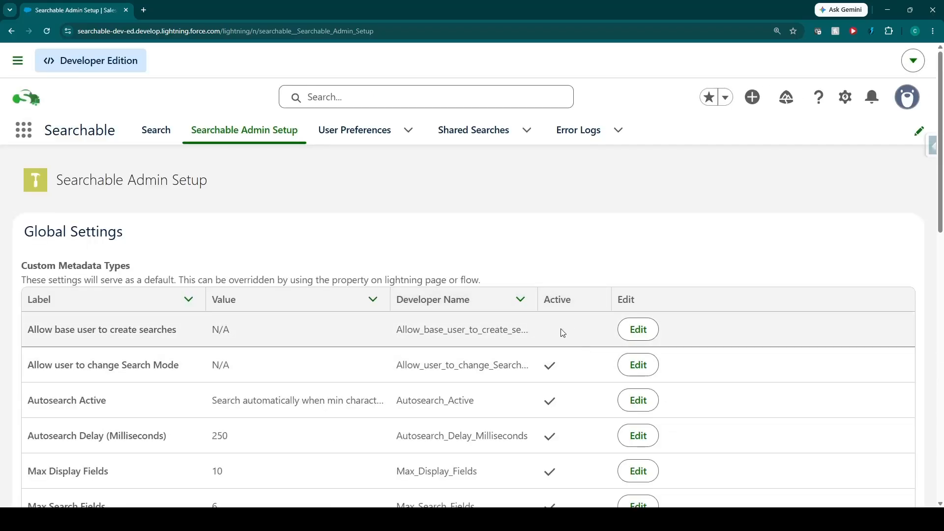
pyautogui.scroll(-2, 544, 352)
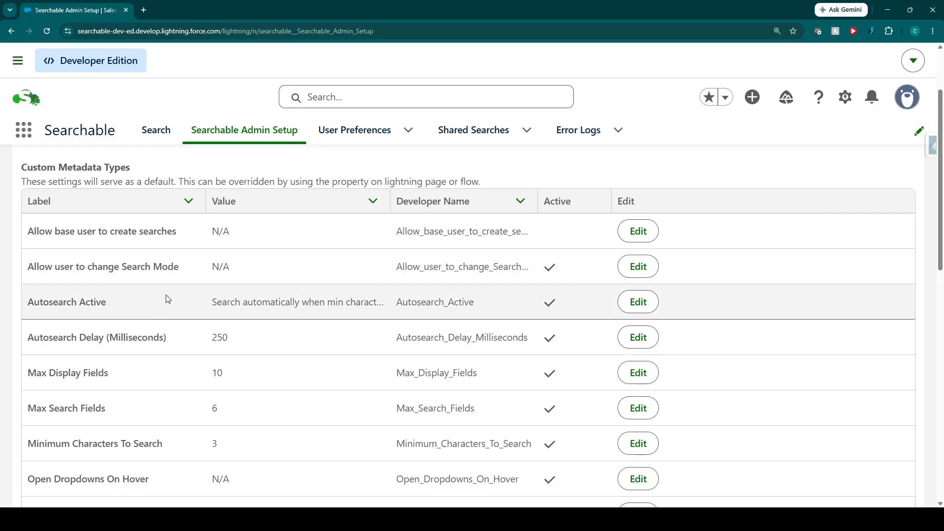
# Step: Review the "Allow user to change Search Mode" and "Search Mode Default" global settings
pyautogui.moveTo(59, 269); pyautogui.dragTo(174, 271)
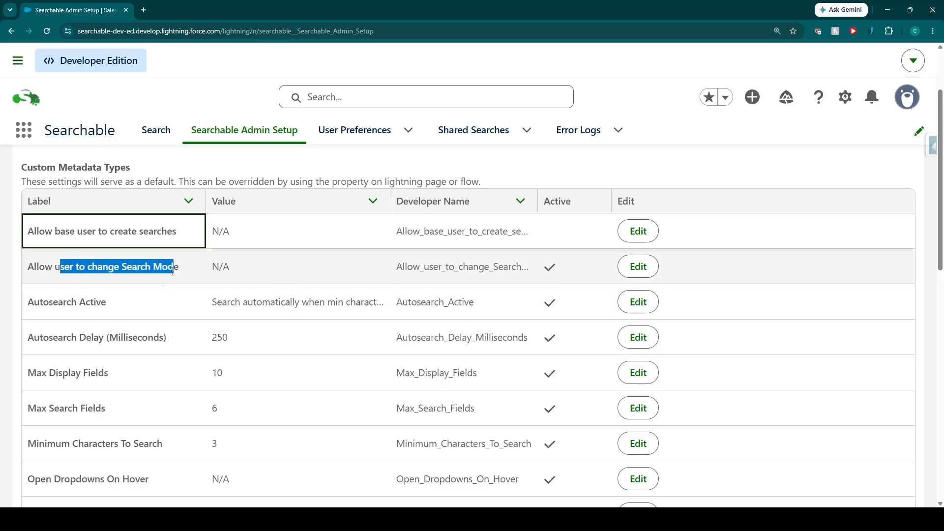
pyautogui.scroll(-1, 166, 349)
pyautogui.scroll(1, 166, 349)
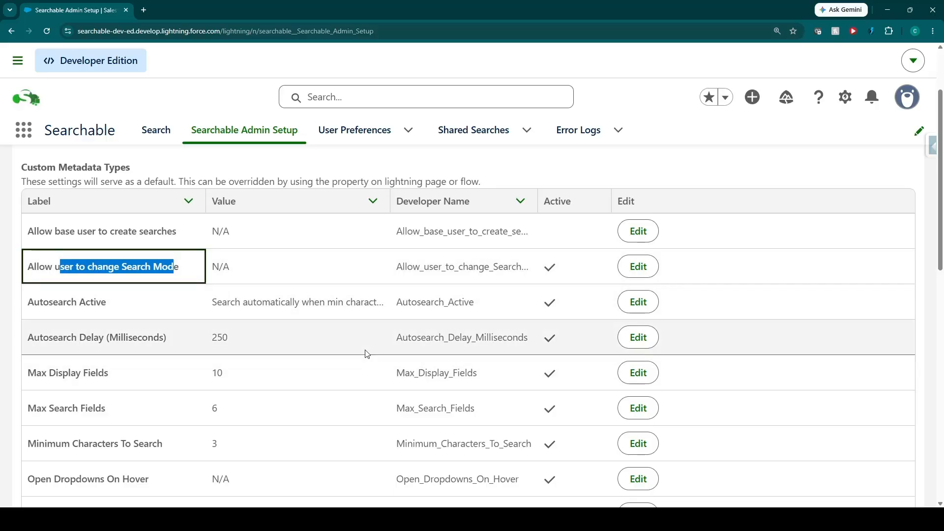
pyautogui.scroll(-3, 345, 369)
pyautogui.scroll(-2, 344, 383)
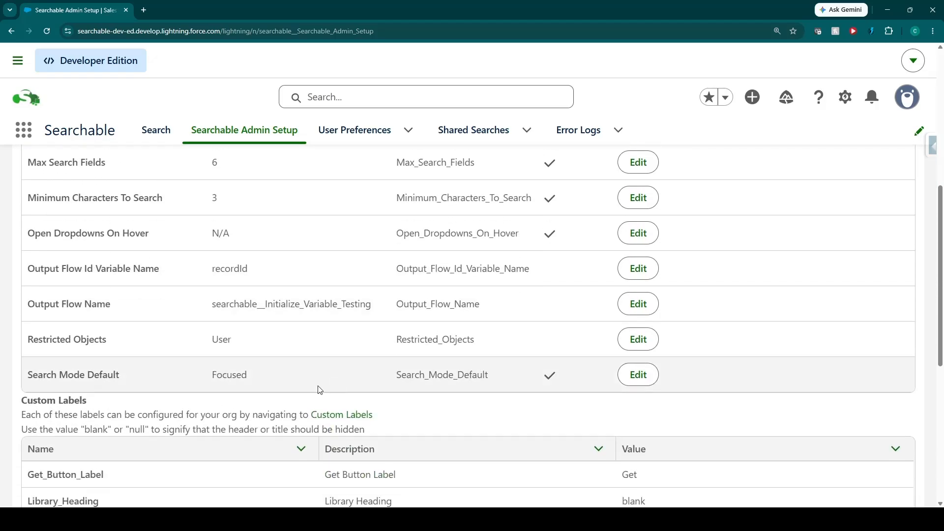
pyautogui.doubleClick(229, 375)
pyautogui.scroll(5, 273, 421)
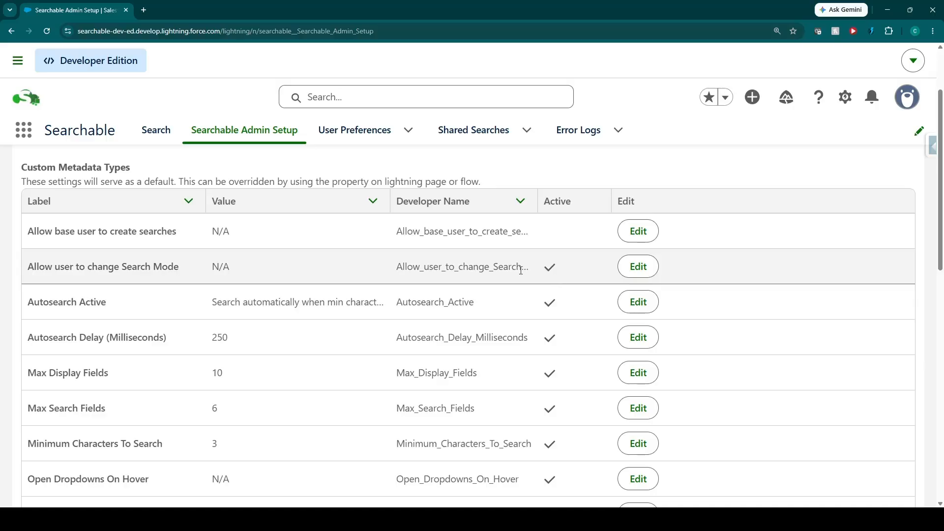
# Step: Review the Autosearch Active, Minimum Characters To Search and Autosearch Delay global settings
pyautogui.moveTo(35, 305); pyautogui.dragTo(348, 310)
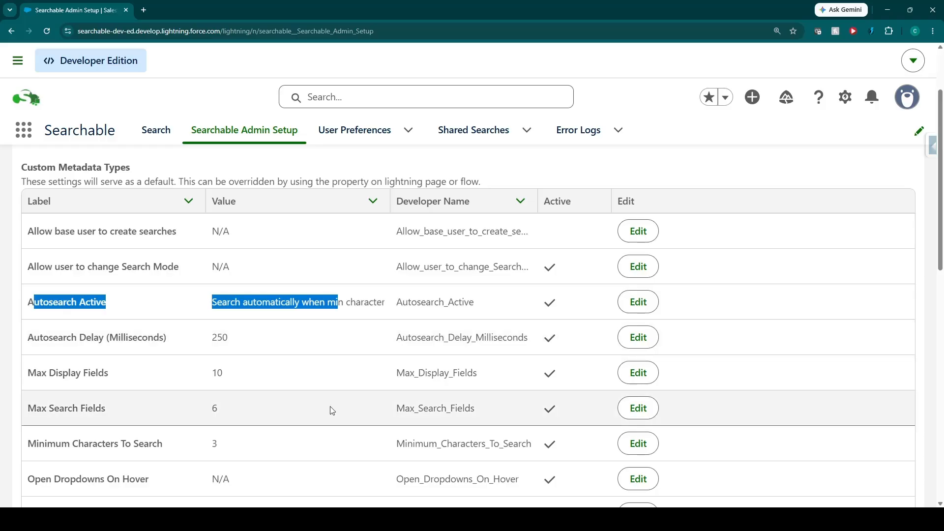
pyautogui.moveTo(229, 446); pyautogui.dragTo(125, 446)
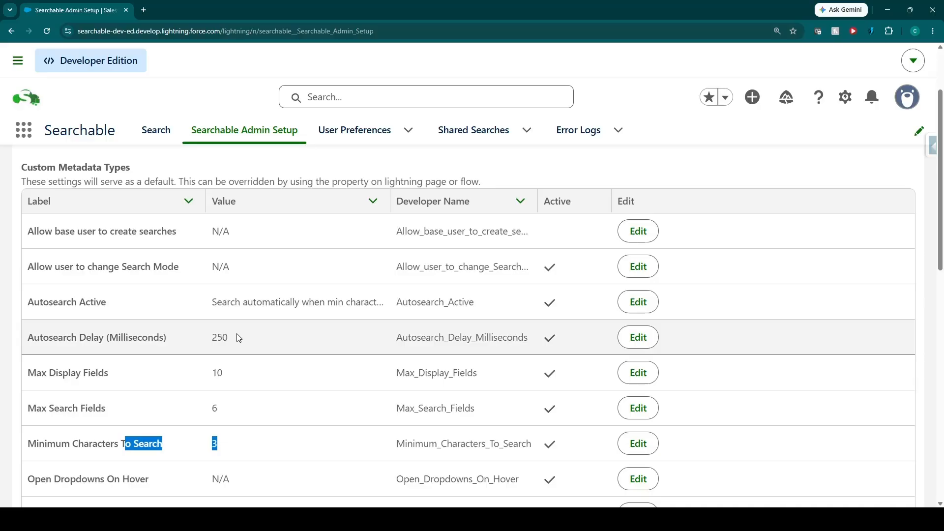
pyautogui.moveTo(245, 342); pyautogui.dragTo(73, 342)
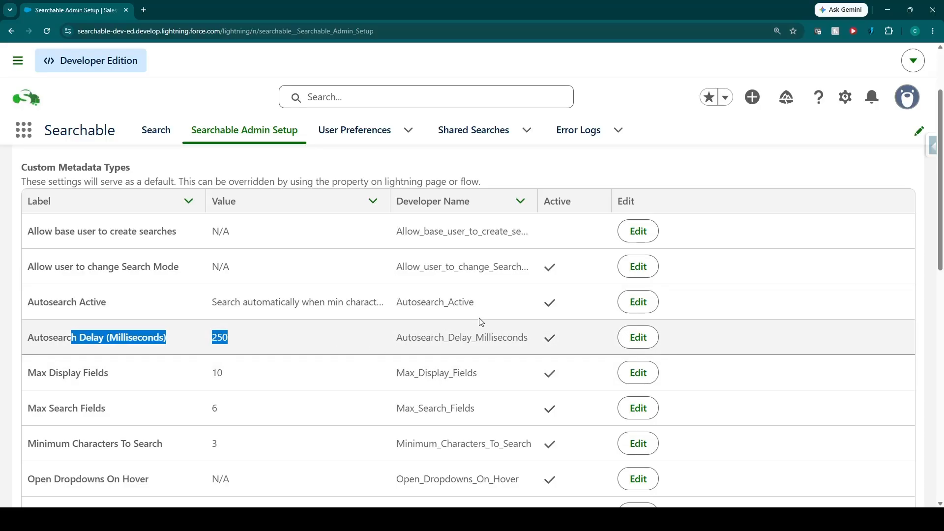
pyautogui.scroll(1, 482, 322)
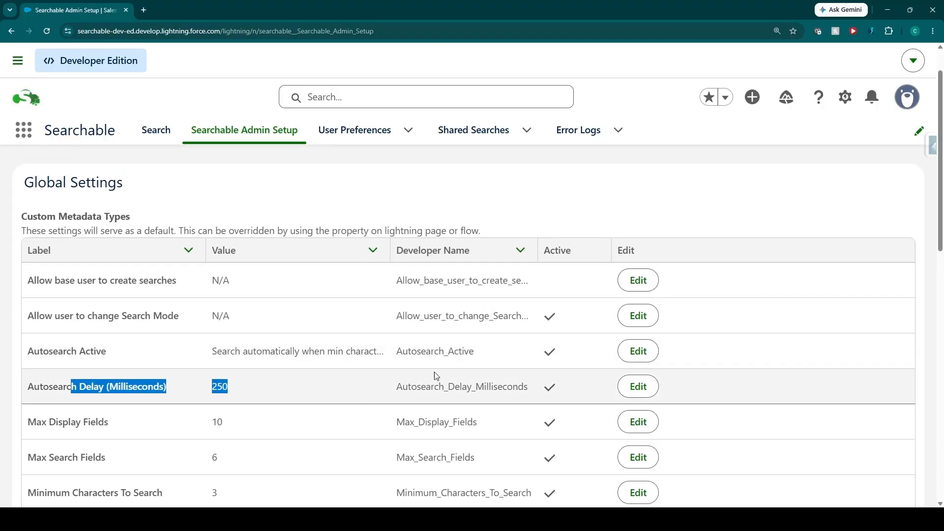
pyautogui.scroll(-1, 441, 387)
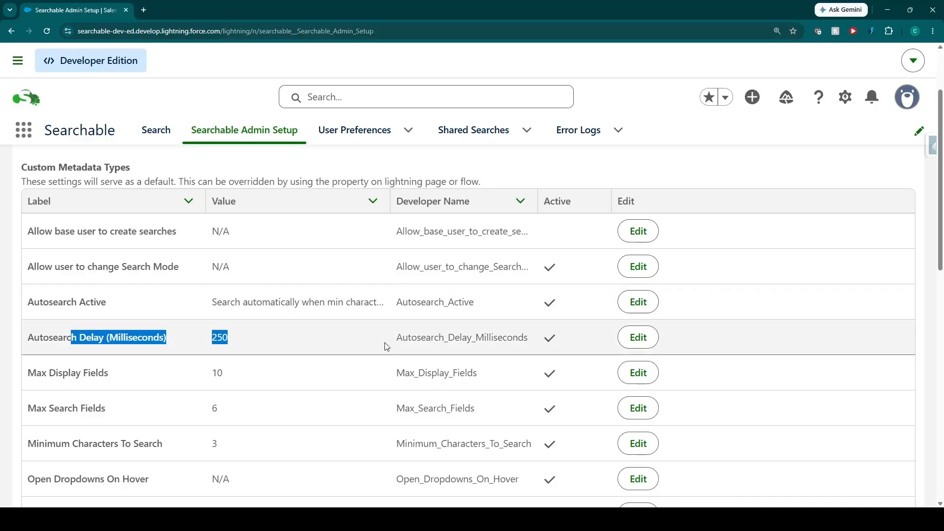
# Step: Examine the Max Display Fields, Max Search Fields and Open Dropdowns On Hover global settings
pyautogui.scroll(-2, 385, 354)
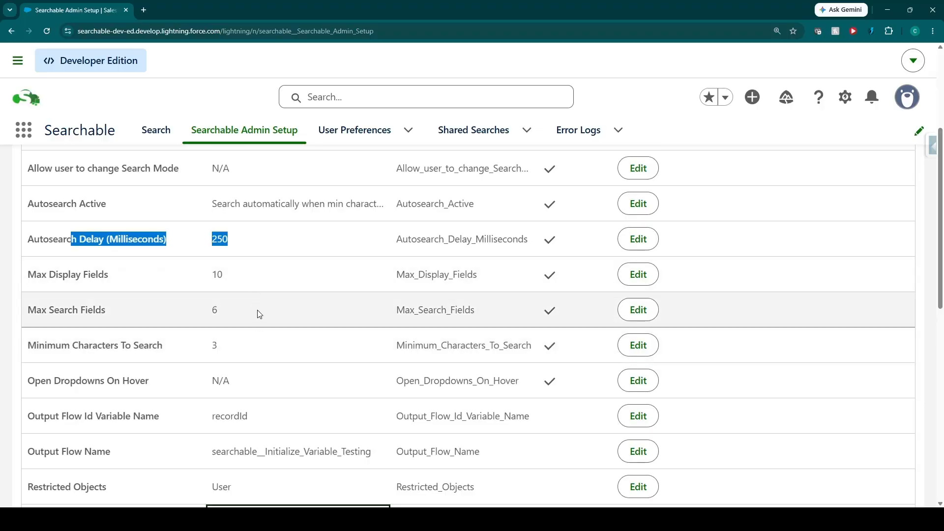
pyautogui.scroll(1, 124, 289)
pyautogui.scroll(-1, 110, 289)
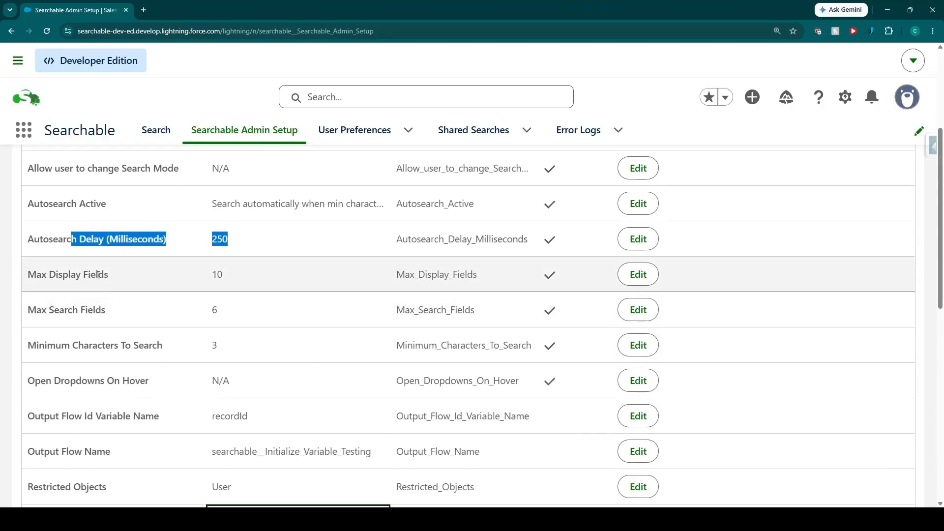
pyautogui.moveTo(244, 313); pyautogui.dragTo(43, 290)
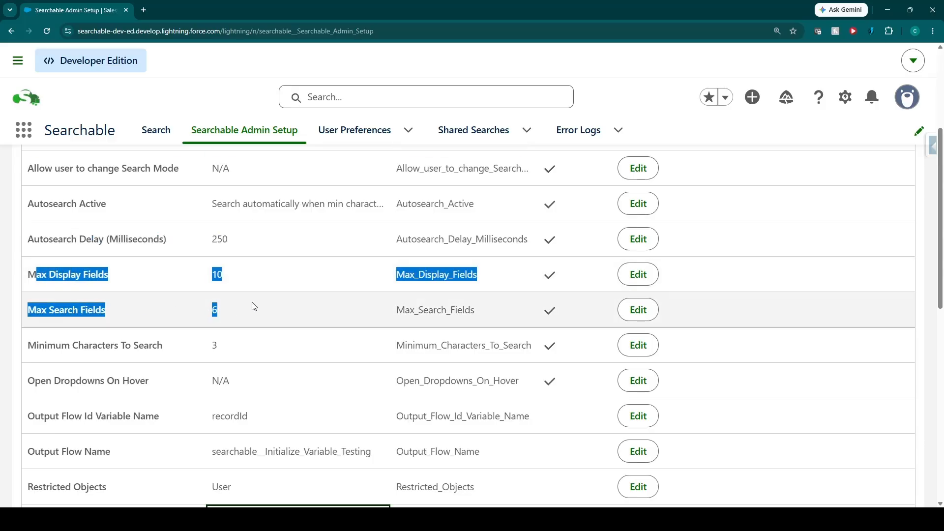
pyautogui.moveTo(227, 314); pyautogui.dragTo(205, 314)
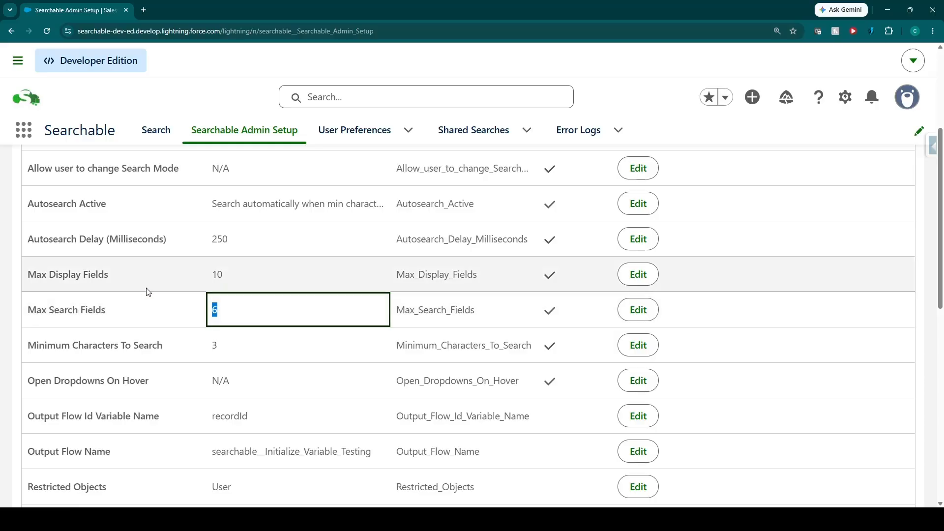
pyautogui.moveTo(229, 273); pyautogui.dragTo(58, 275)
pyautogui.scroll(-2, 167, 305)
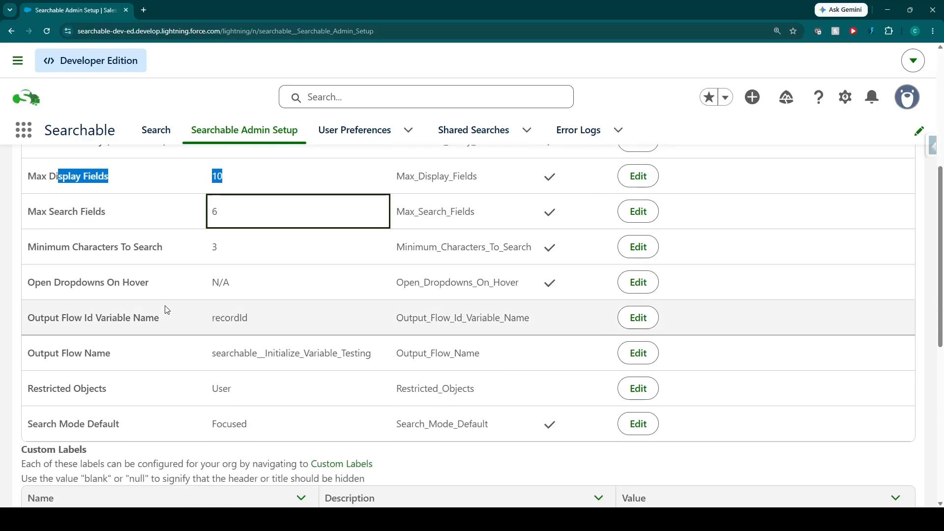
pyautogui.moveTo(224, 274); pyautogui.dragTo(35, 282)
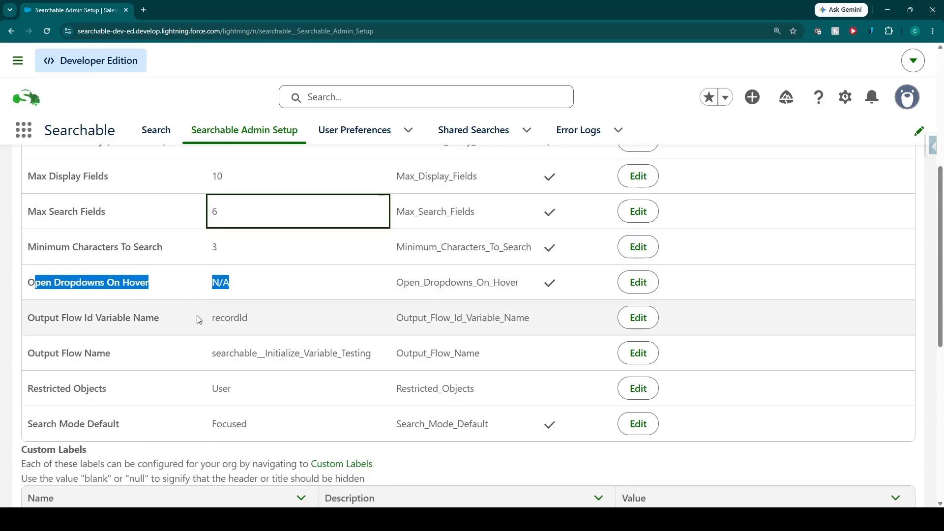
# Step: Go to the Search page and view the list of searches offered under Default Search, leaving the selection as it is
pyautogui.click(163, 134)
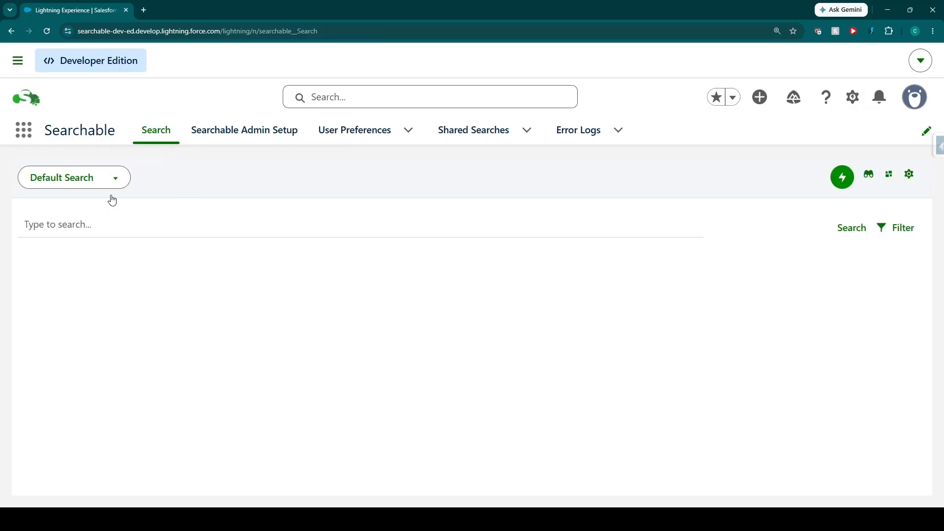
pyautogui.click(107, 178)
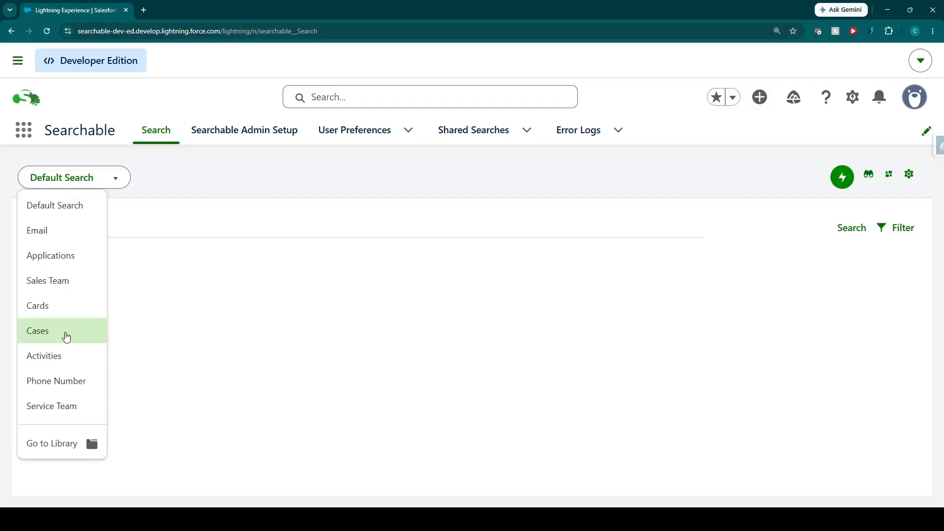
pyautogui.click(180, 304)
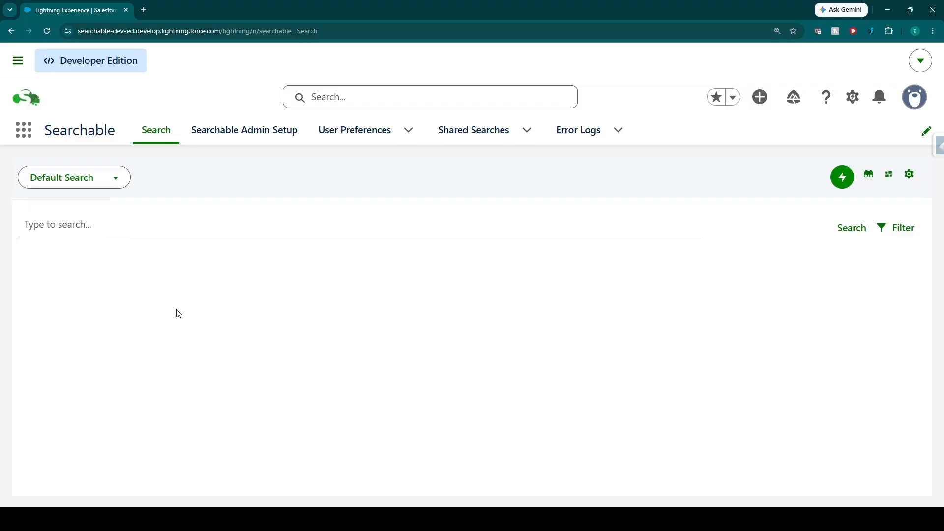
pyautogui.click(103, 179)
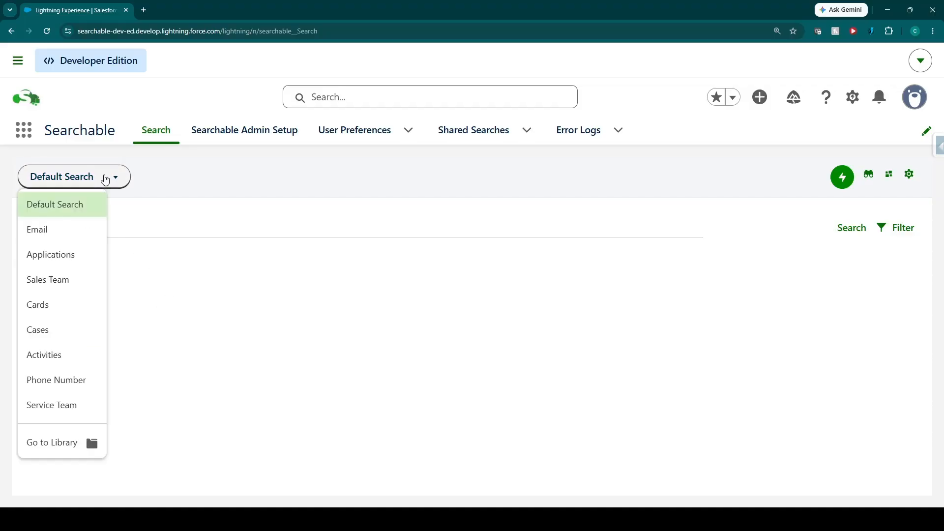
pyautogui.click(164, 291)
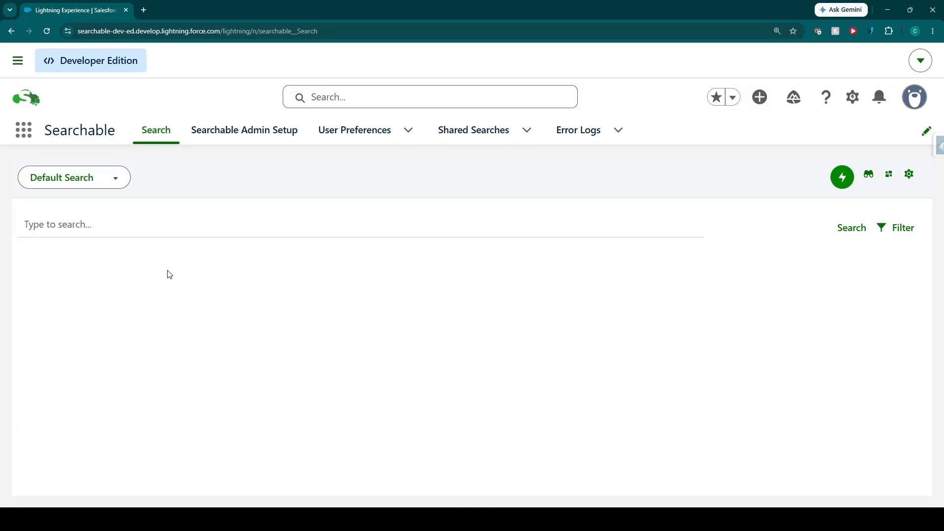
pyautogui.click(120, 169)
pyautogui.click(189, 271)
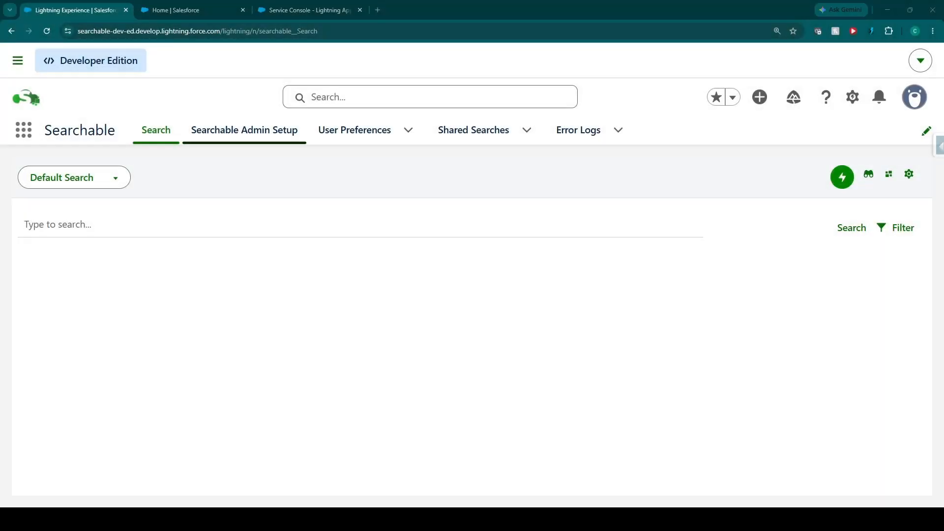
# Step: Return to Searchable Admin Setup and examine the Output Flow Id Variable Name and Output Flow Name settings
pyautogui.click(238, 133)
pyautogui.scroll(-4, 221, 231)
pyautogui.scroll(-2, 225, 245)
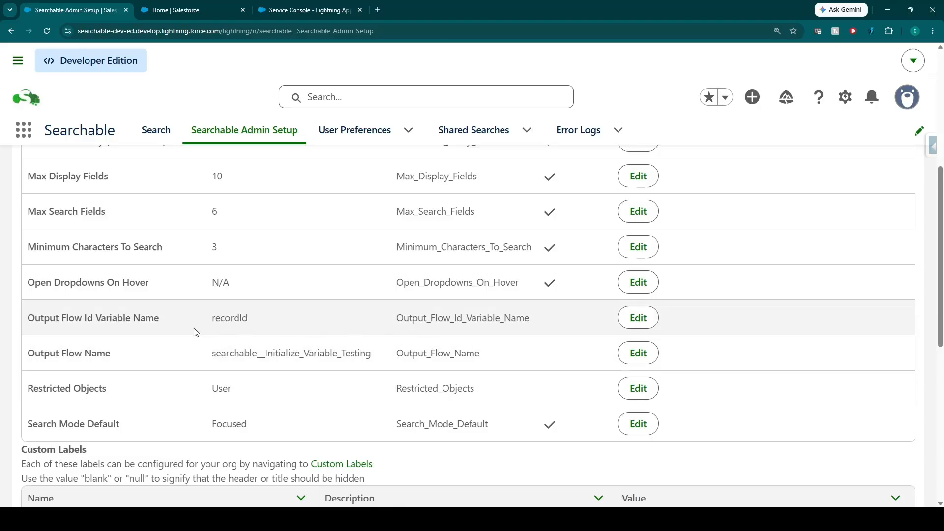
pyautogui.moveTo(74, 318); pyautogui.dragTo(571, 363)
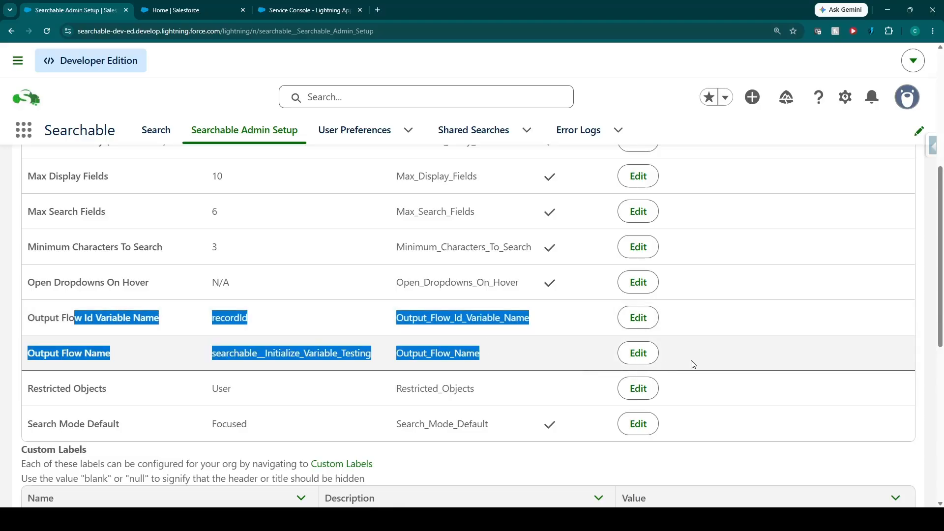
pyautogui.click(467, 366)
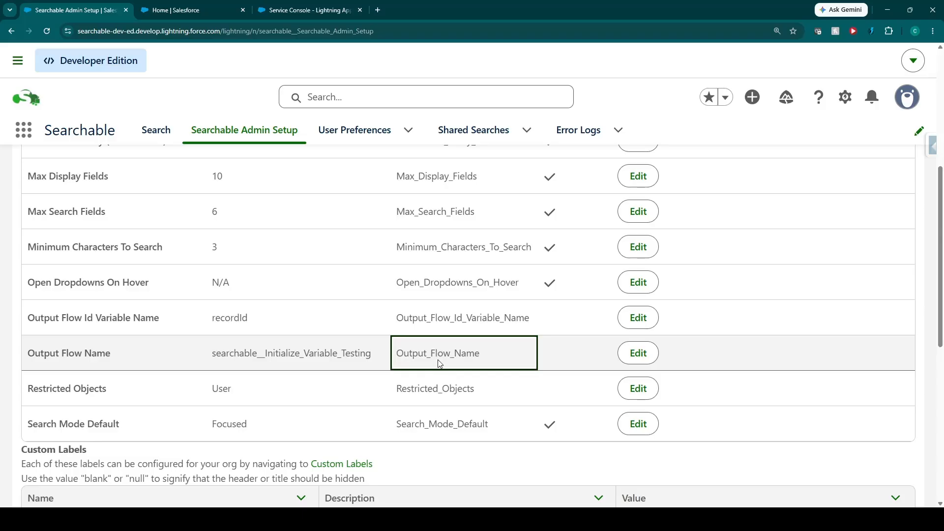
pyautogui.moveTo(216, 318); pyautogui.dragTo(531, 316)
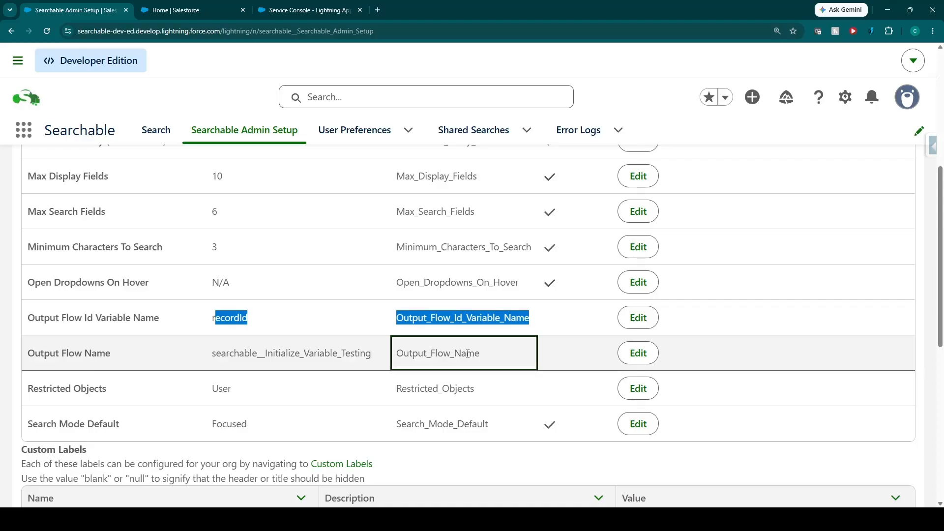
pyautogui.click(470, 352)
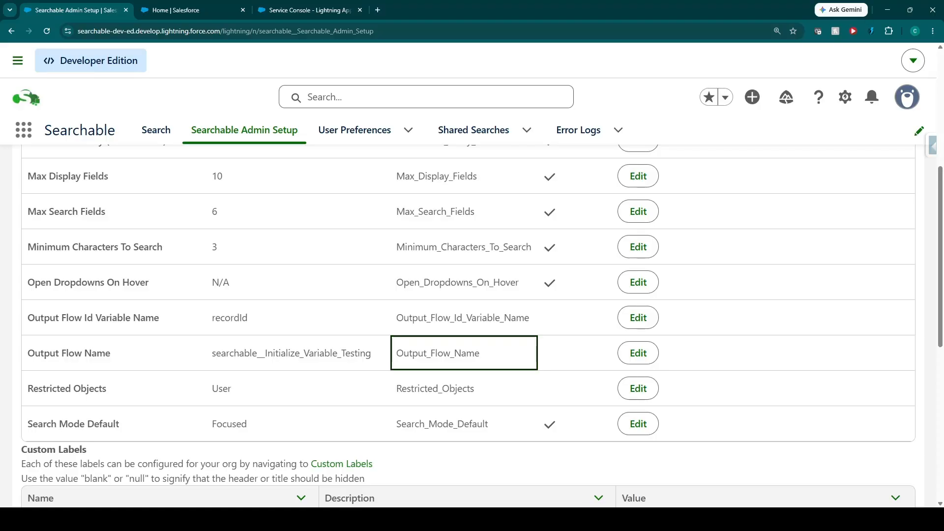
# Step: Review the Searchable custom labels and their values, including Search_Button_Text, and open the org's Custom Labels setup page
pyautogui.scroll(-5, 327, 352)
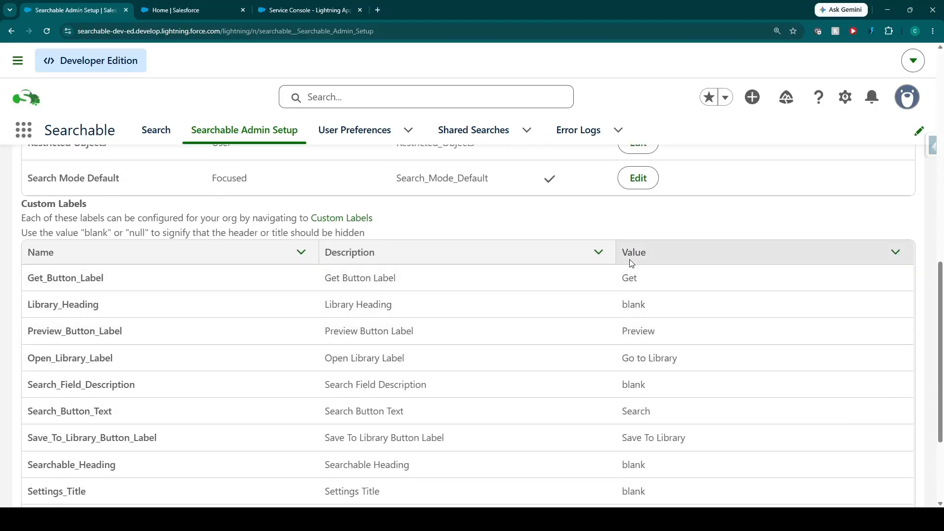
pyautogui.scroll(-2, 630, 340)
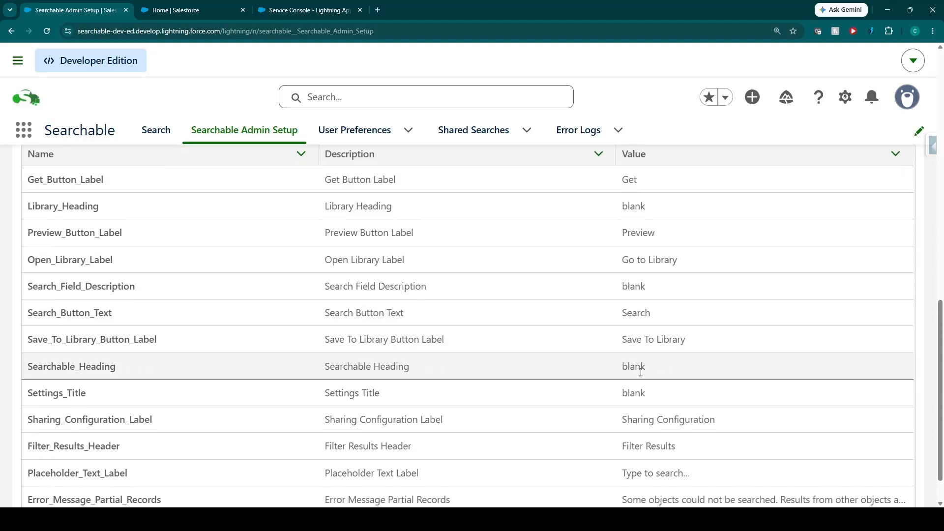
pyautogui.moveTo(666, 318); pyautogui.dragTo(623, 313)
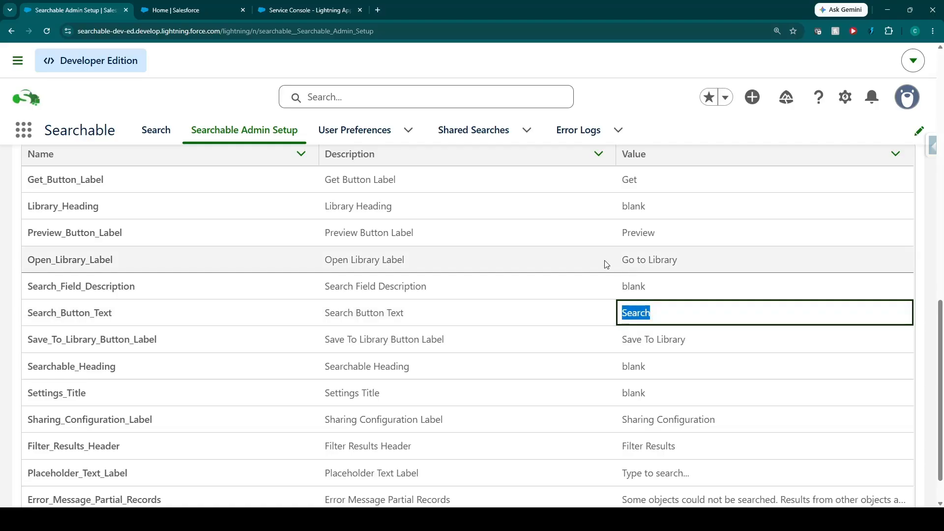
pyautogui.scroll(2, 386, 177)
pyautogui.click(357, 218)
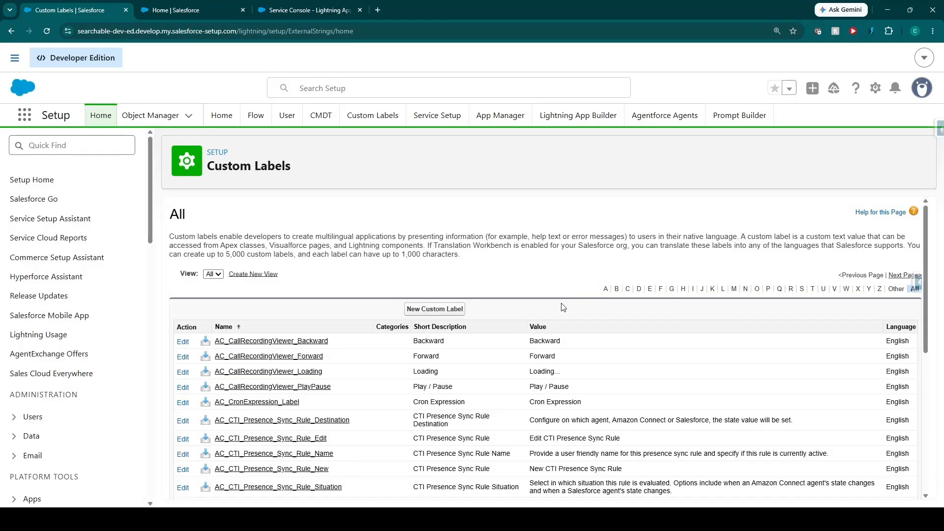
# Step: Go to the Service Console home page and open it for editing in Lightning App Builder
pyautogui.click(225, 11)
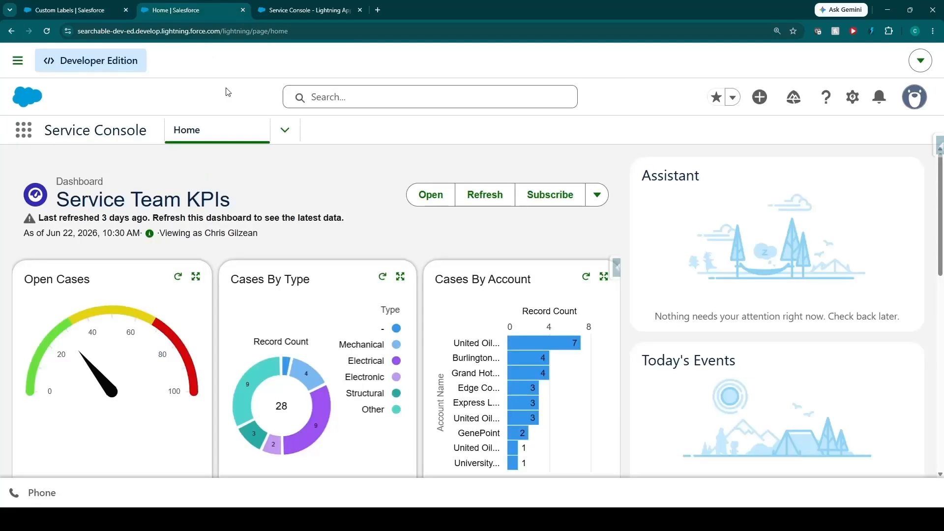
pyautogui.click(854, 103)
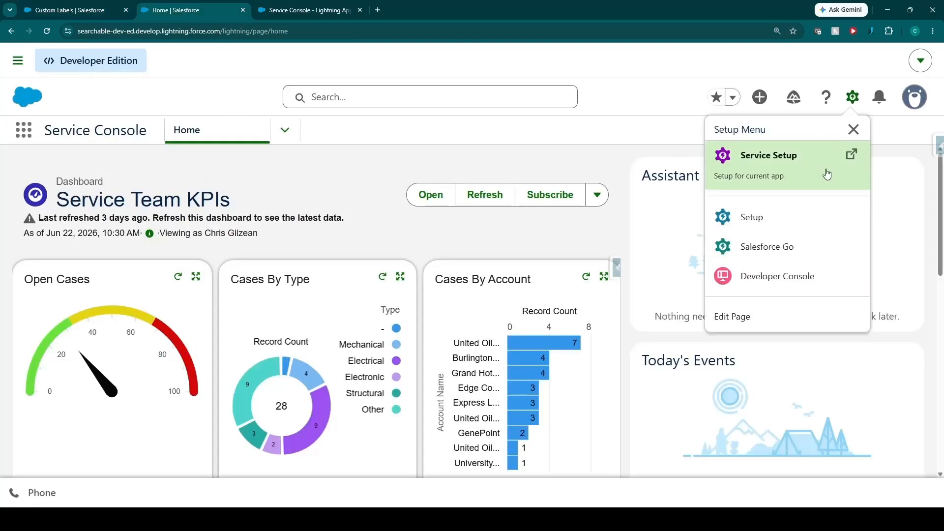
pyautogui.click(771, 320)
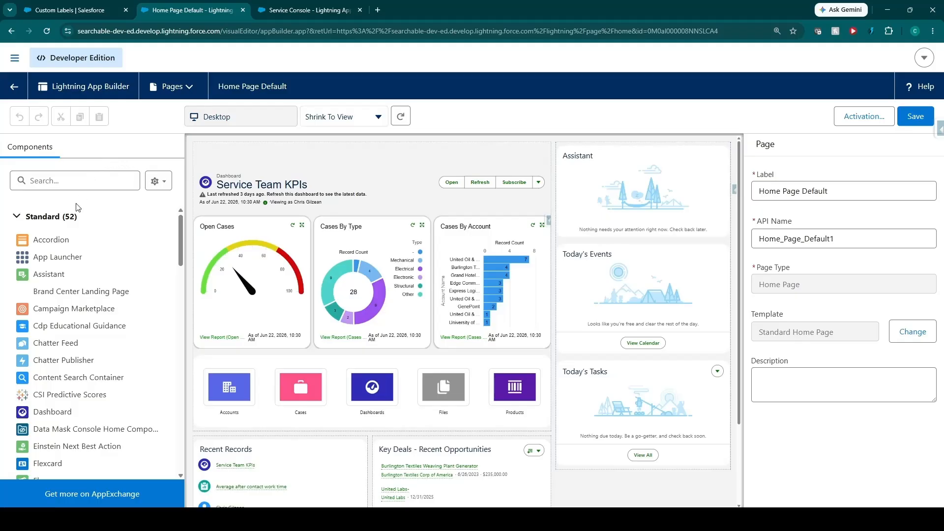
# Step: Find the custom searchable component and add it to the Home Page Default layout, directly above the Assistant component
pyautogui.click(76, 184)
pyautogui.write('sear')
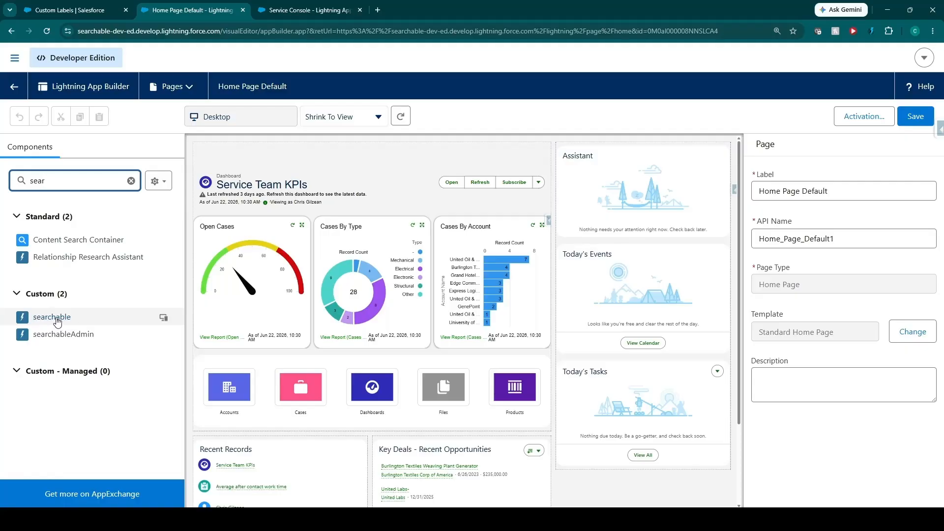
pyautogui.moveTo(53, 320); pyautogui.dragTo(601, 158)
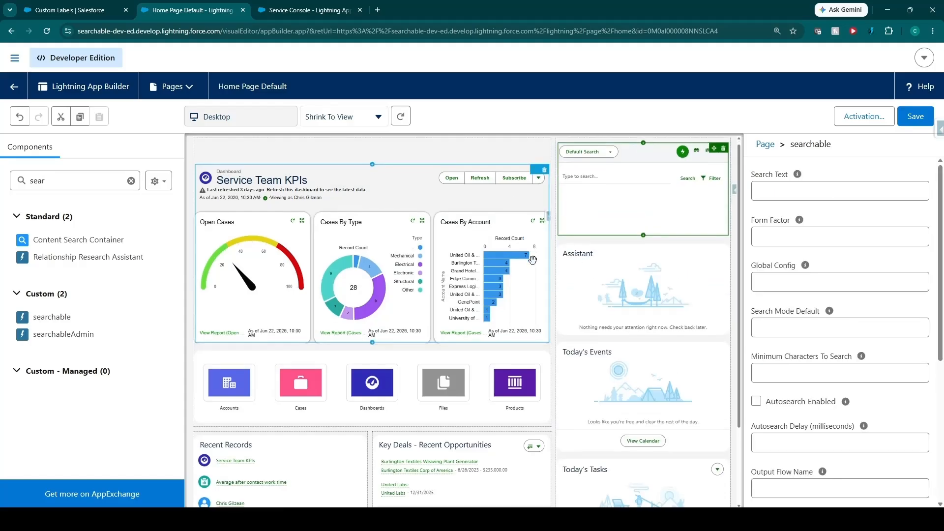
# Step: Review the page layout and examine the searchable component's properties, from Search Text through Placeholder Text and component visibility
pyautogui.scroll(-1, 533, 260)
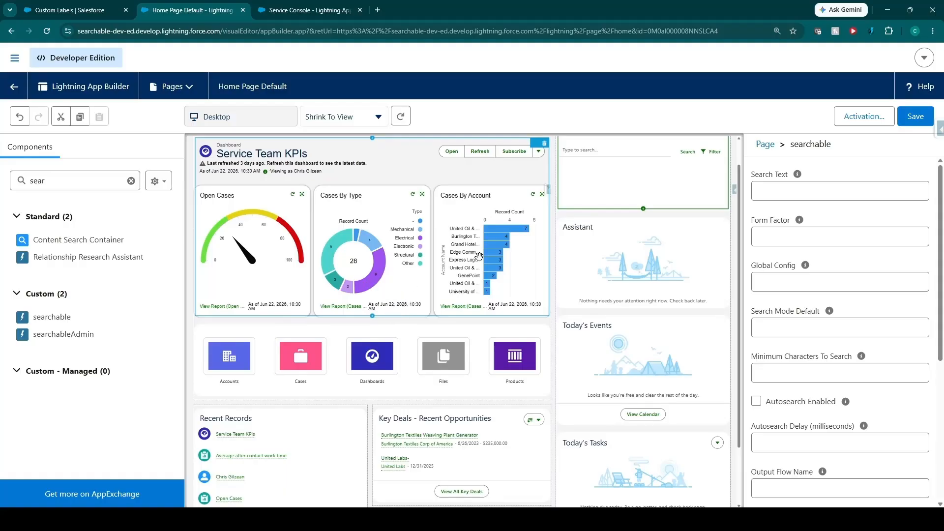
pyautogui.scroll(1, 630, 261)
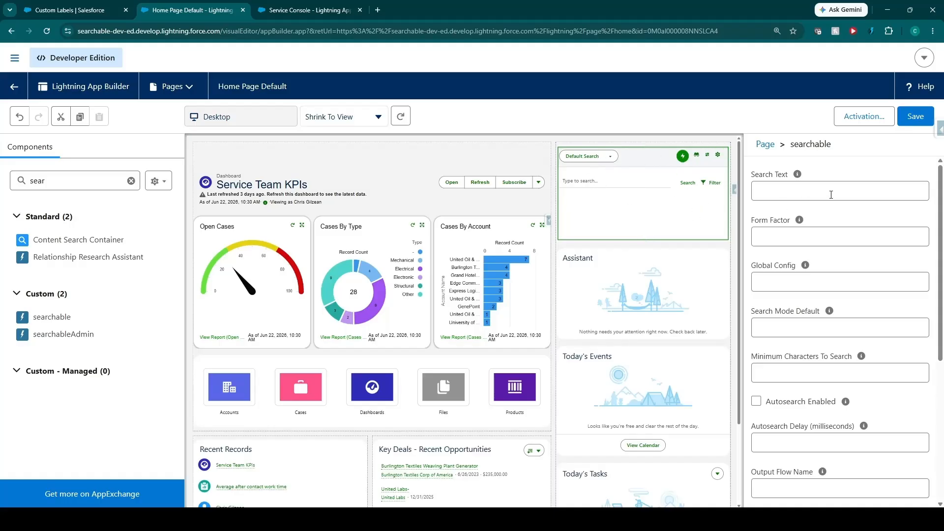
pyautogui.scroll(-4, 832, 196)
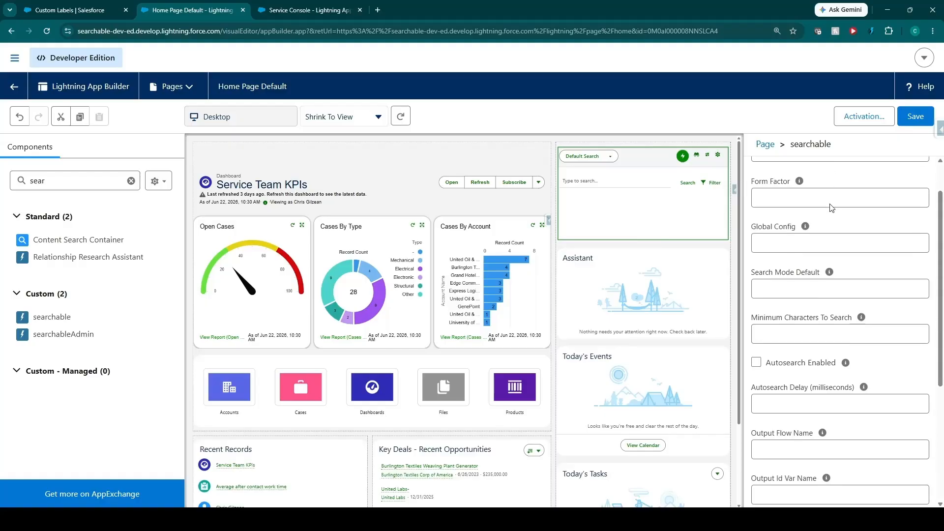
pyautogui.scroll(4, 832, 408)
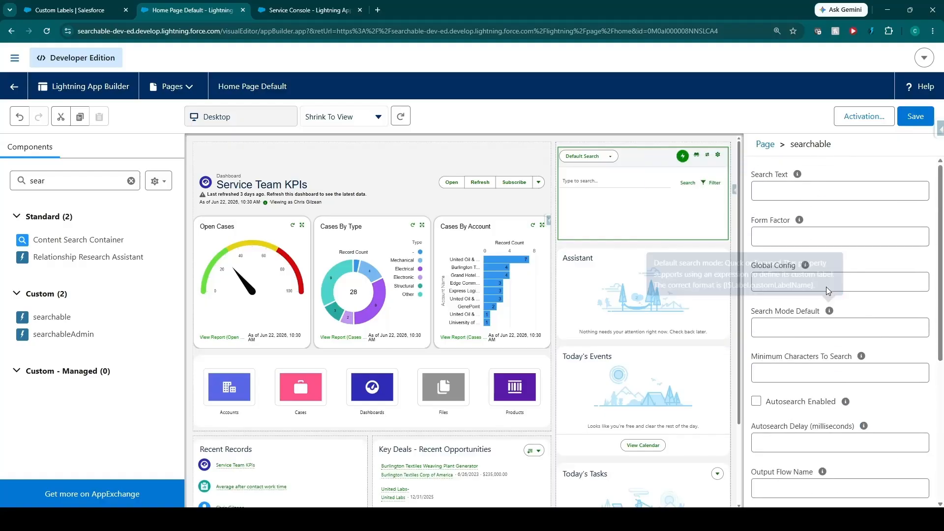
pyautogui.click(833, 192)
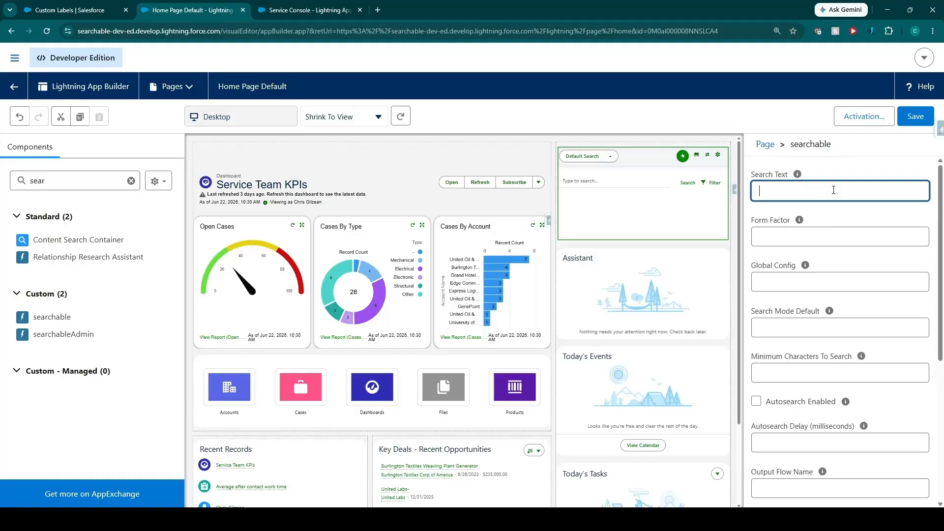
pyautogui.click(855, 266)
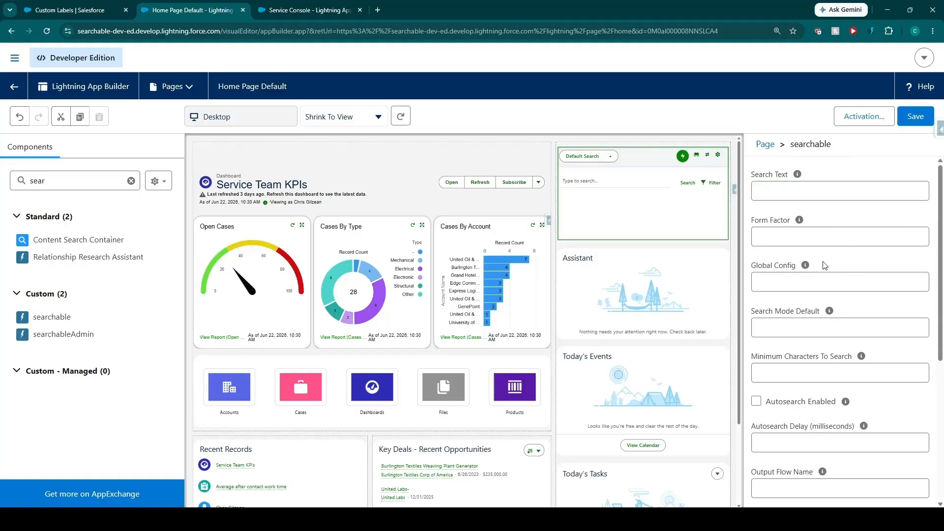
pyautogui.scroll(-4, 849, 268)
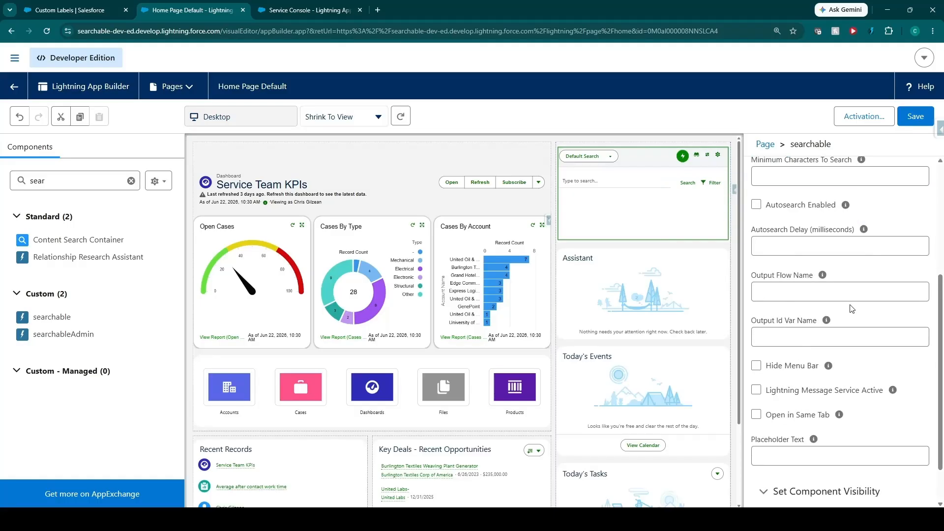
pyautogui.scroll(-1, 857, 318)
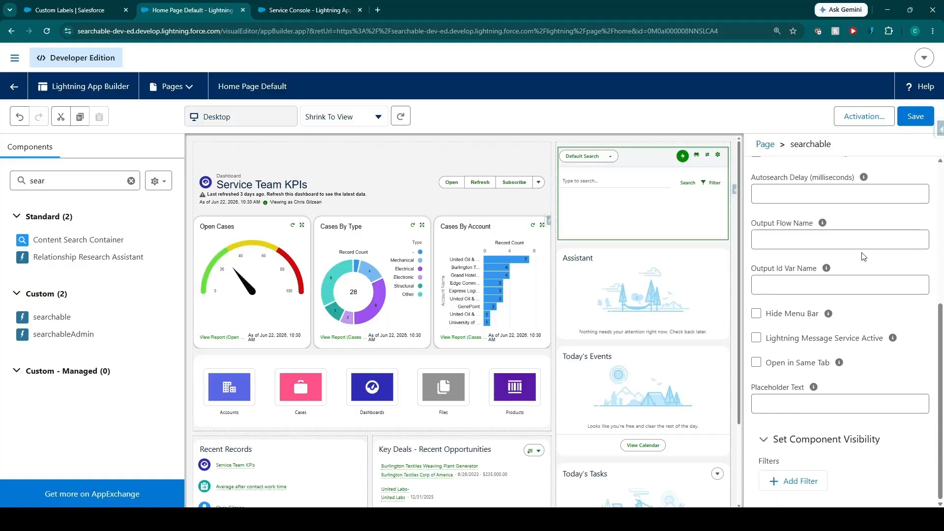
# Step: Save the home page, return to the Service Console home and check the Default Search selector on the added component
pyautogui.click(914, 116)
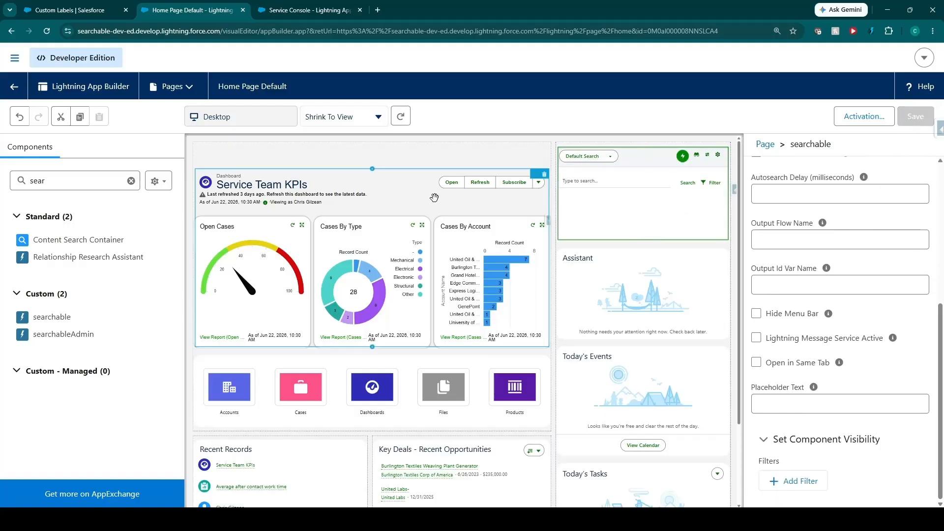
pyautogui.click(14, 86)
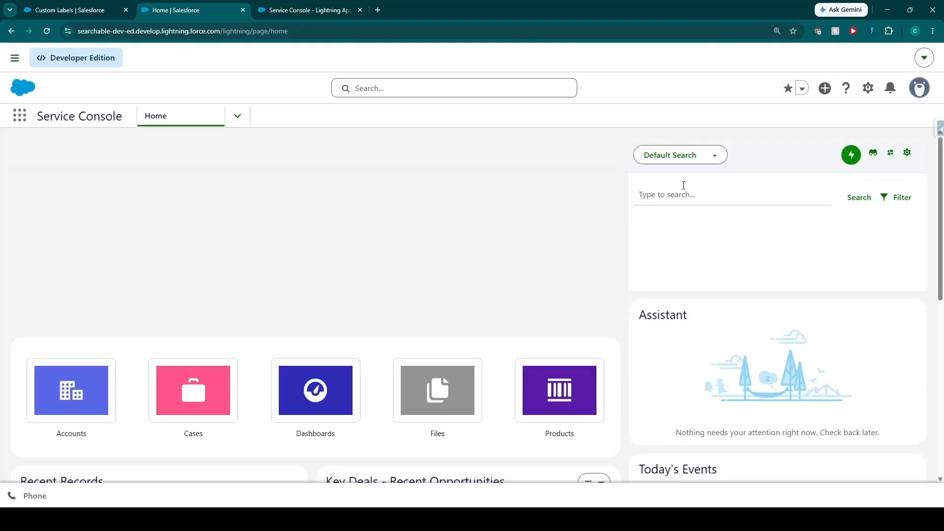
pyautogui.click(679, 155)
pyautogui.click(819, 255)
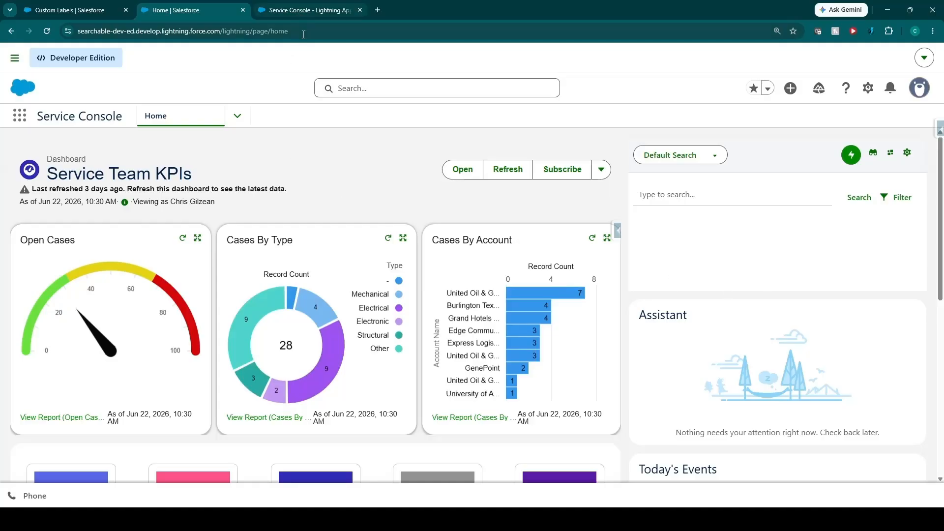
# Step: Open Salesforce Setup and find the App Manager page
pyautogui.click(868, 88)
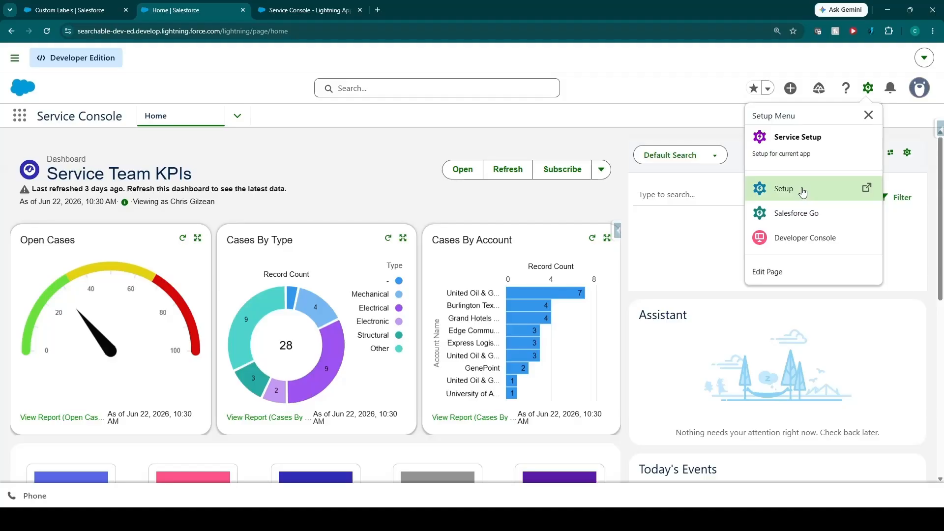
pyautogui.click(803, 192)
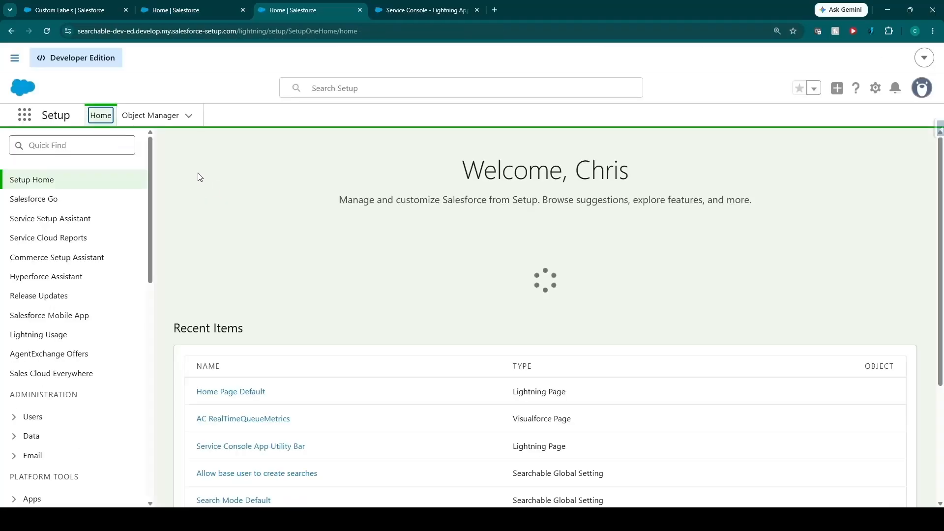
pyautogui.click(108, 146)
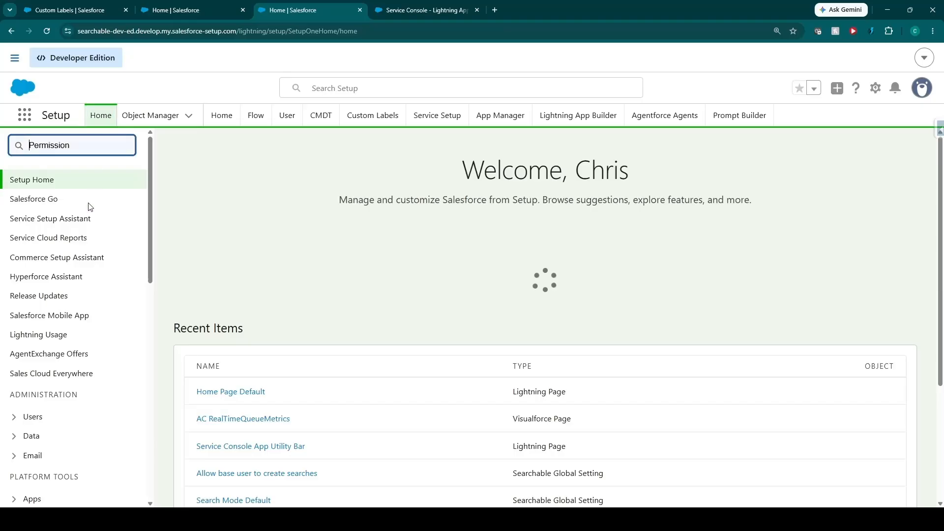
pyautogui.write('App')
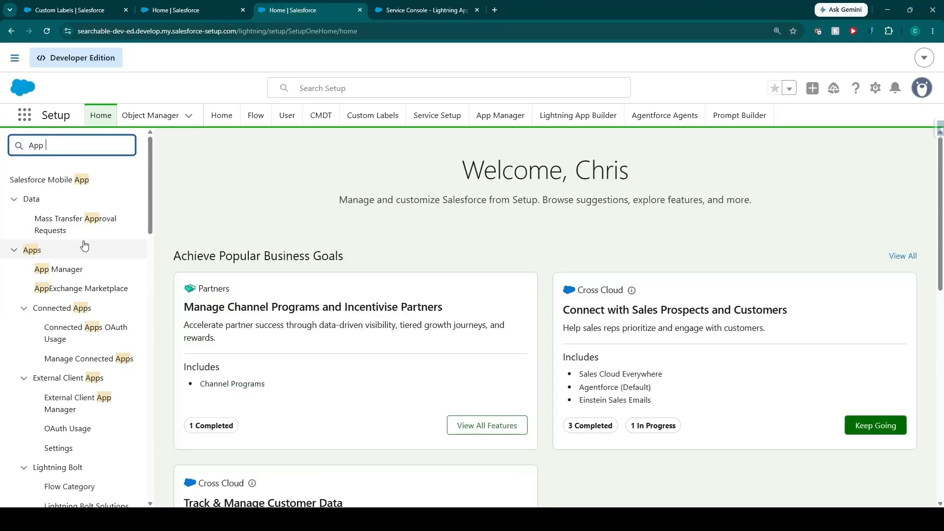
pyautogui.click(72, 269)
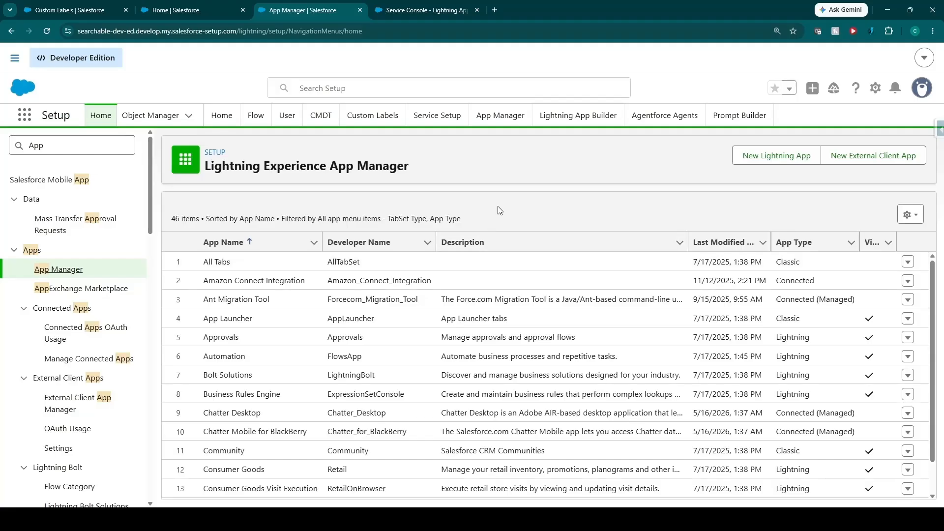
# Step: Find the Lightning app Service Console in the app list and open it for editing
pyautogui.scroll(-4, 584, 309)
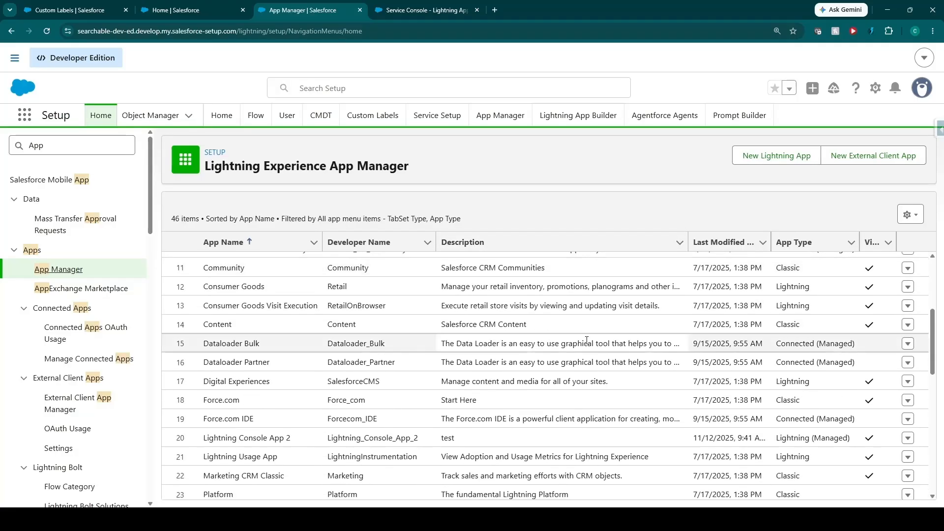
pyautogui.scroll(-6, 587, 340)
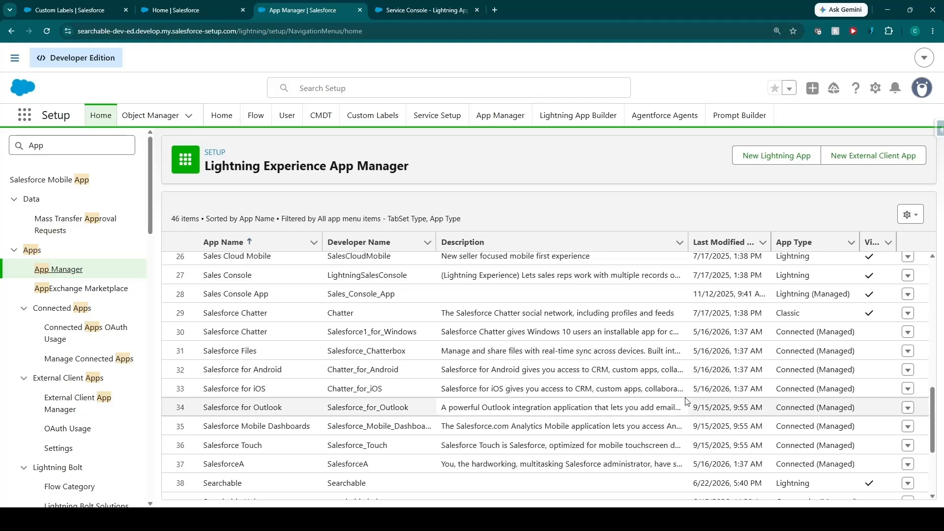
pyautogui.scroll(-2, 687, 401)
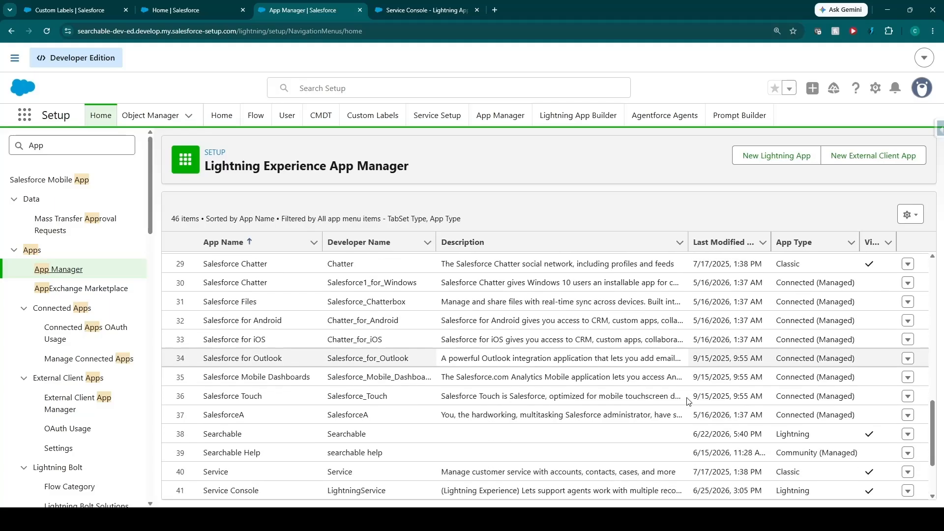
pyautogui.click(908, 492)
pyautogui.click(869, 472)
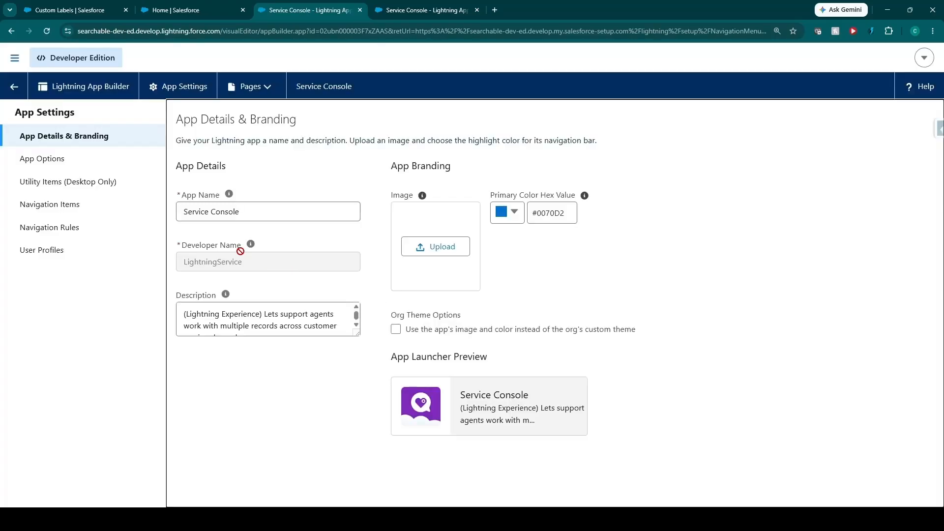
# Step: Add the custom searchable component to the Service Console app's utility items
pyautogui.click(51, 184)
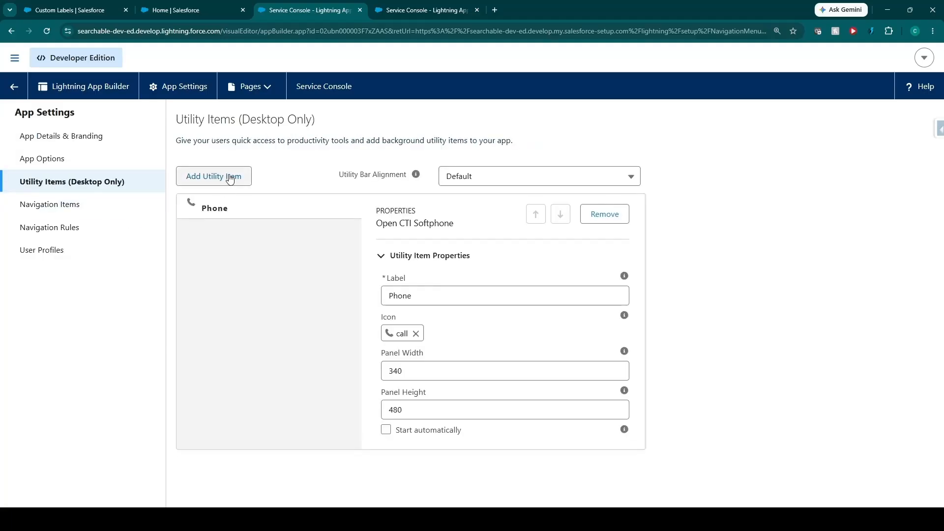
pyautogui.click(232, 177)
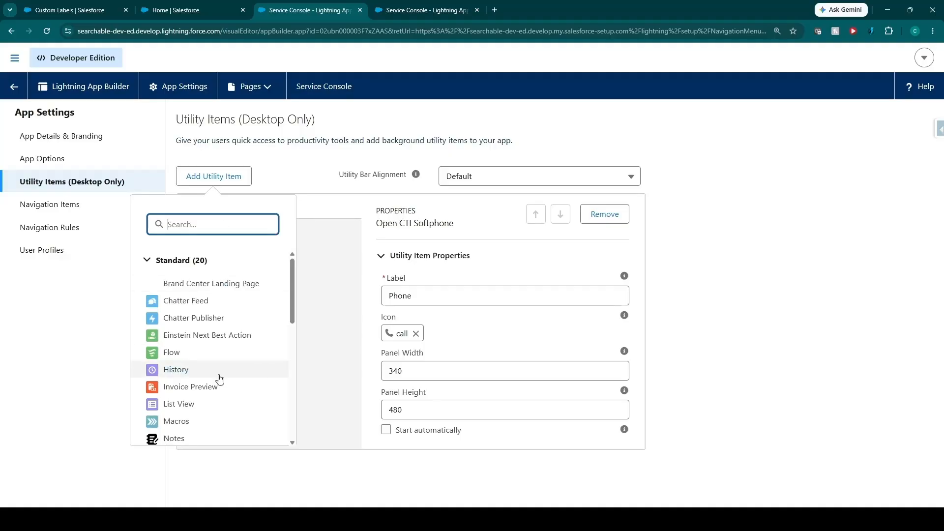
pyautogui.write('sear')
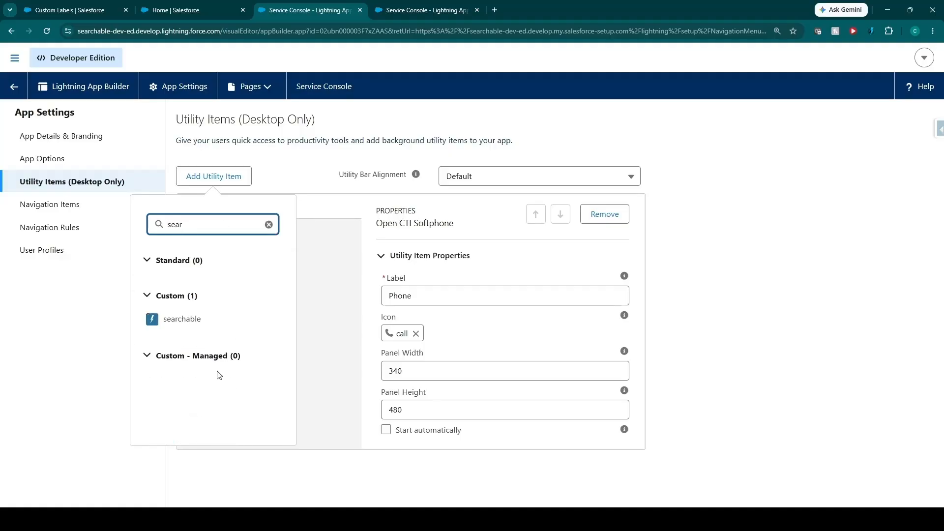
pyautogui.click(197, 319)
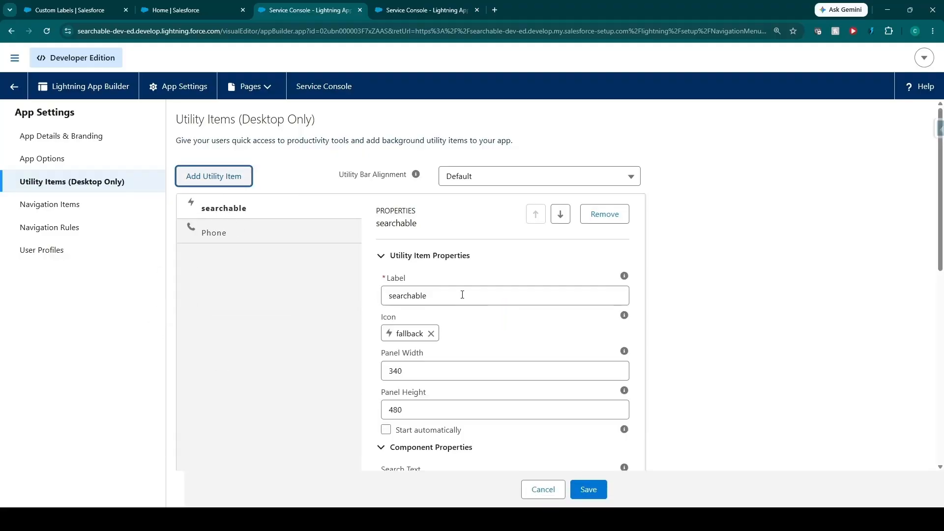
# Step: Replace the searchable utility item's fallback icon with the search icon, keeping its label
pyautogui.moveTo(462, 294); pyautogui.dragTo(380, 295)
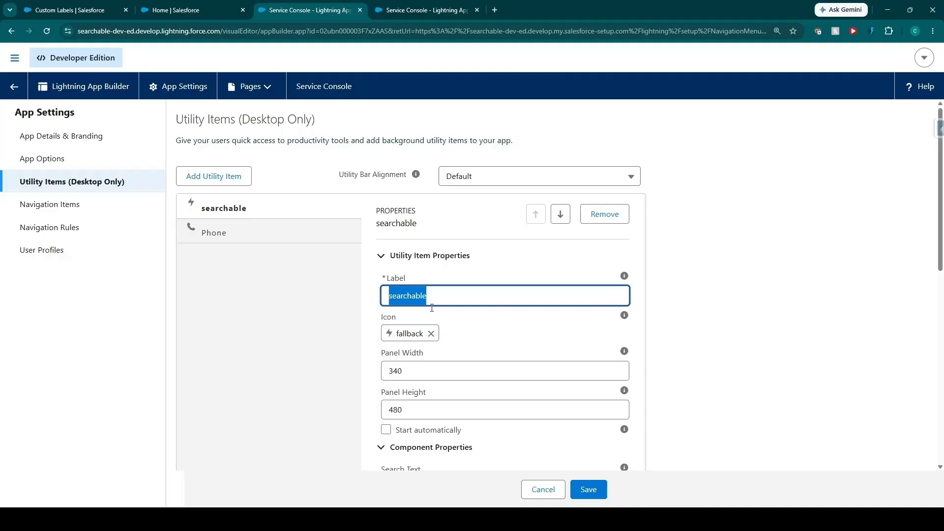
pyautogui.click(431, 333)
pyautogui.click(426, 344)
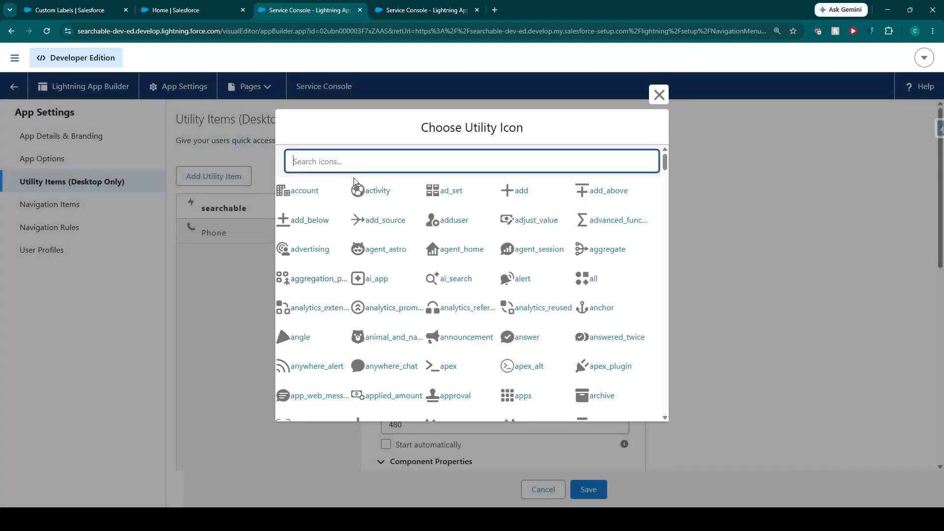
pyautogui.write('sea')
pyautogui.click(371, 194)
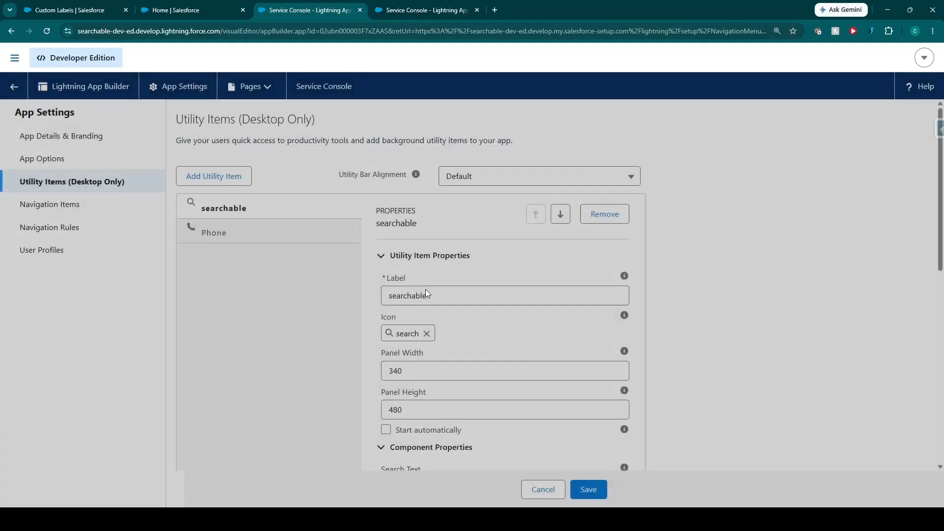
# Step: Set the searchable utility item's panel width to 400 and look over its component properties
pyautogui.scroll(-2, 432, 323)
pyautogui.click(447, 270)
pyautogui.moveTo(447, 270); pyautogui.dragTo(365, 271)
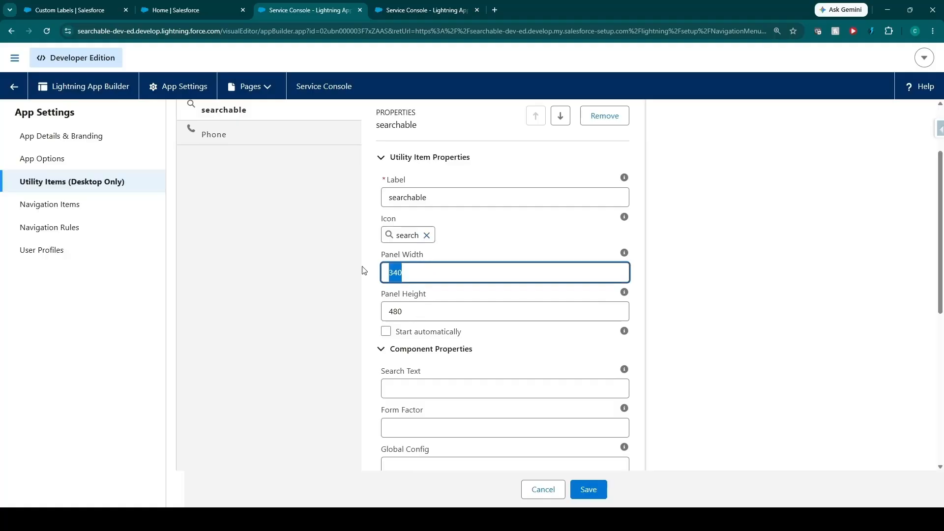
pyautogui.write('400')
pyautogui.scroll(-2, 462, 276)
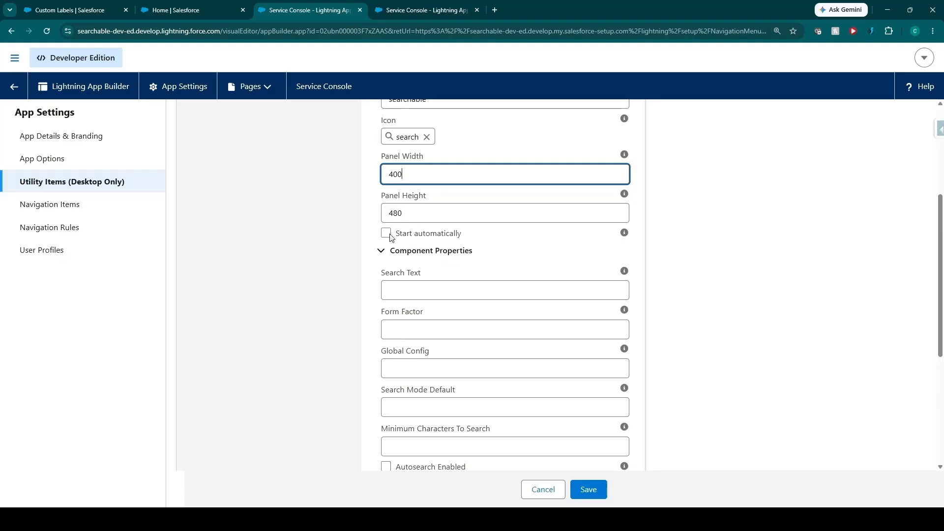
pyautogui.scroll(-1, 394, 236)
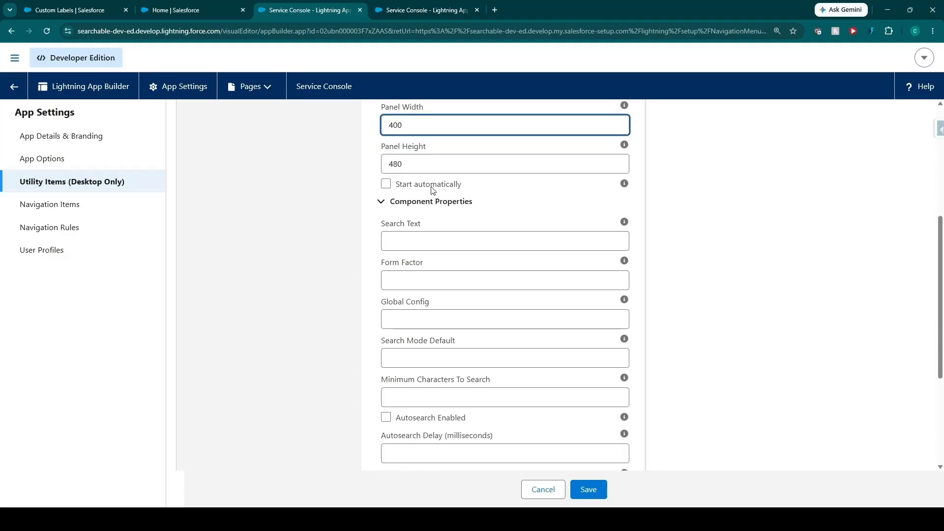
# Step: Set the searchable utility item's Global Config to searchable__Cases, keeping the searchable__ namespace prefix
pyautogui.scroll(-1, 423, 221)
pyautogui.scroll(-1, 451, 342)
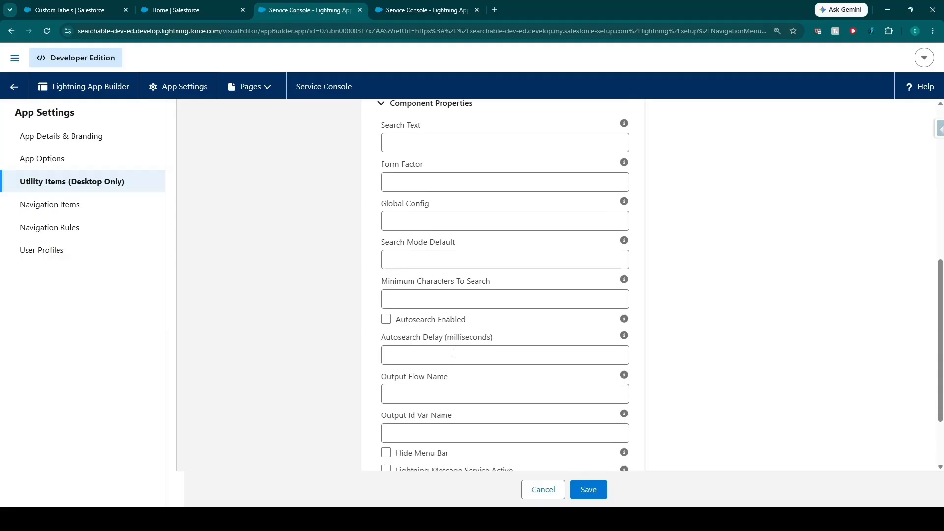
pyautogui.scroll(1, 455, 374)
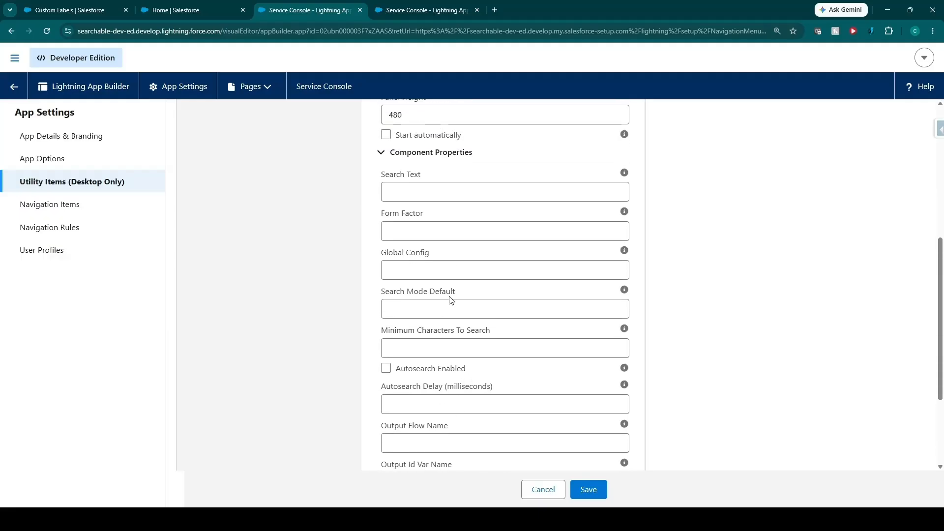
pyautogui.click(475, 278)
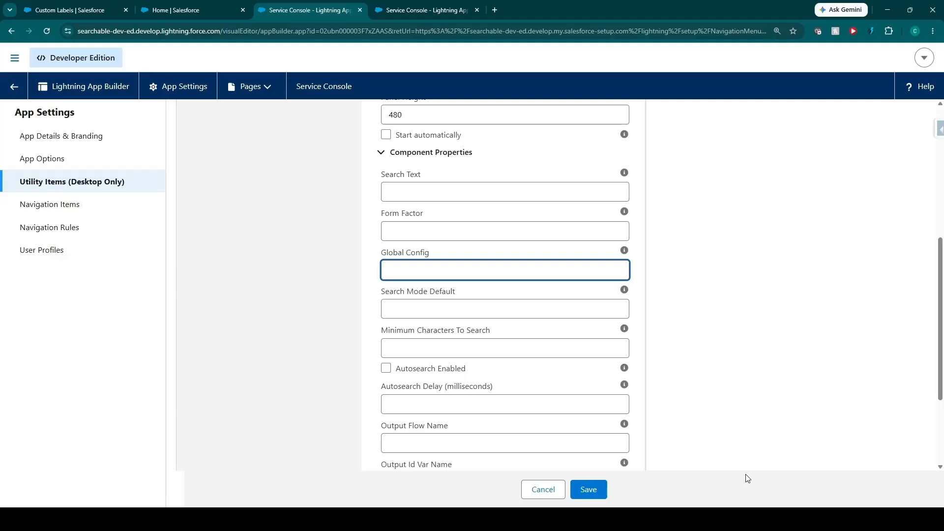
pyautogui.press('BackSpace')
pyautogui.write('searchable__Cases')
pyautogui.moveTo(387, 270); pyautogui.dragTo(433, 270)
pyautogui.hotkey('ctrl', 'c')
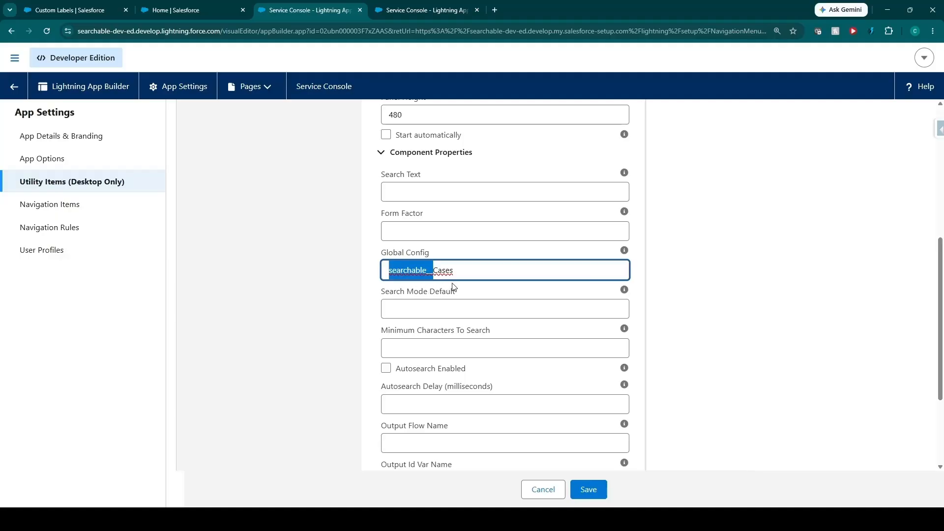
pyautogui.press('BackSpace')
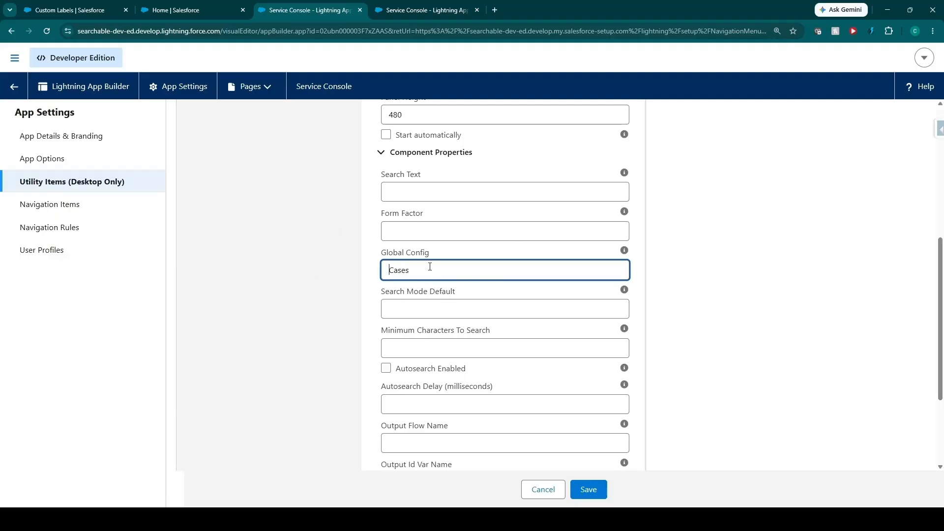
pyautogui.hotkey('ctrl', 'v')
pyautogui.click(749, 303)
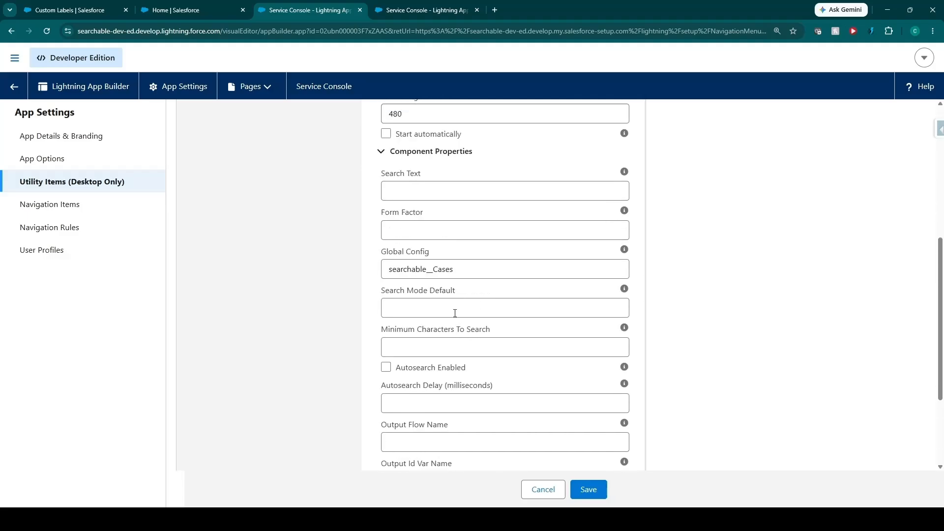
# Step: Enable Hide Menu Bar for the searchable utility item and save the app settings
pyautogui.scroll(-2, 448, 310)
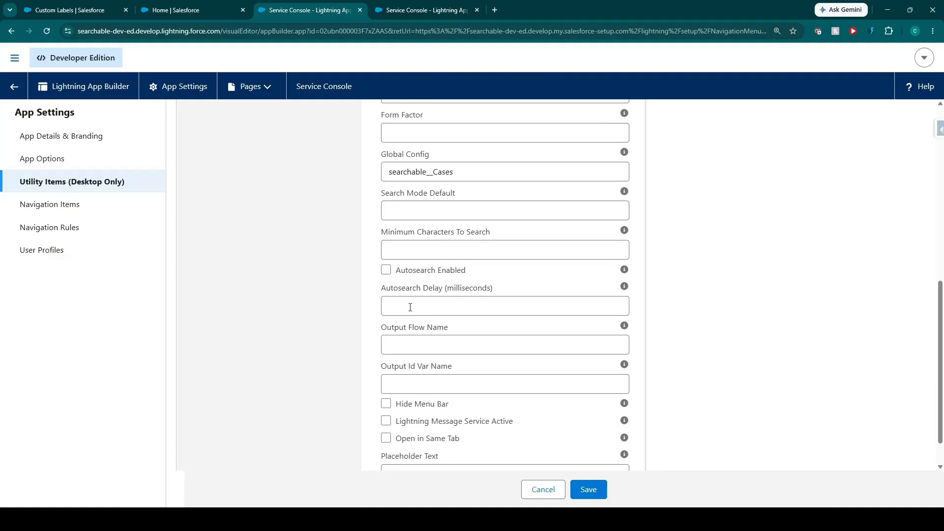
pyautogui.scroll(-1, 422, 336)
pyautogui.click(386, 362)
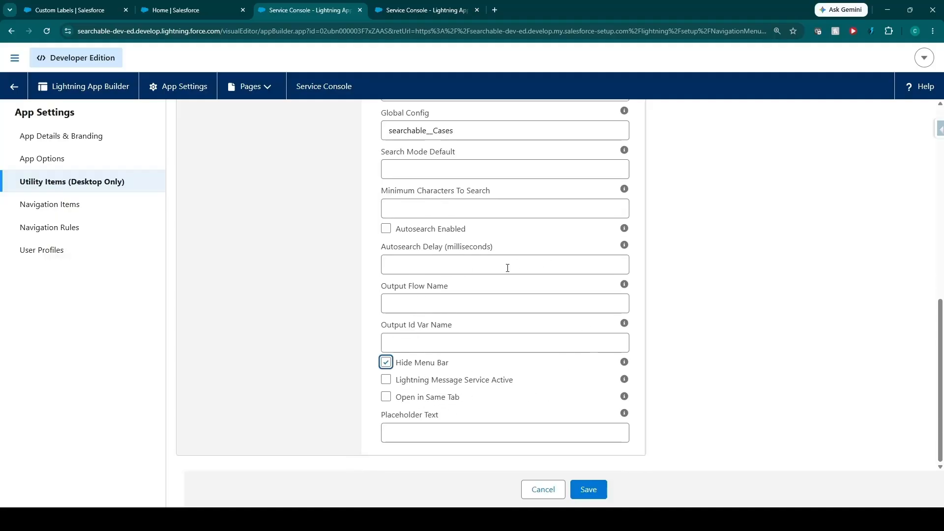
pyautogui.scroll(4, 527, 358)
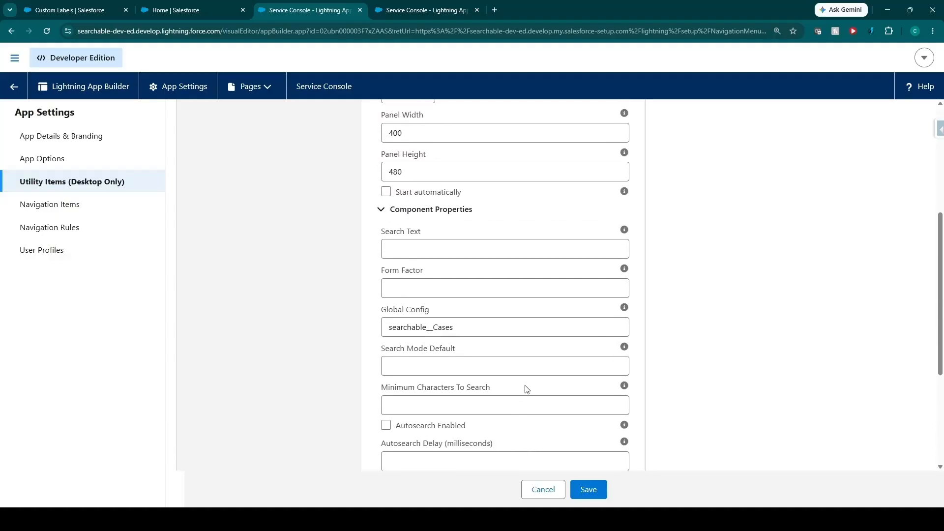
pyautogui.scroll(-2, 496, 387)
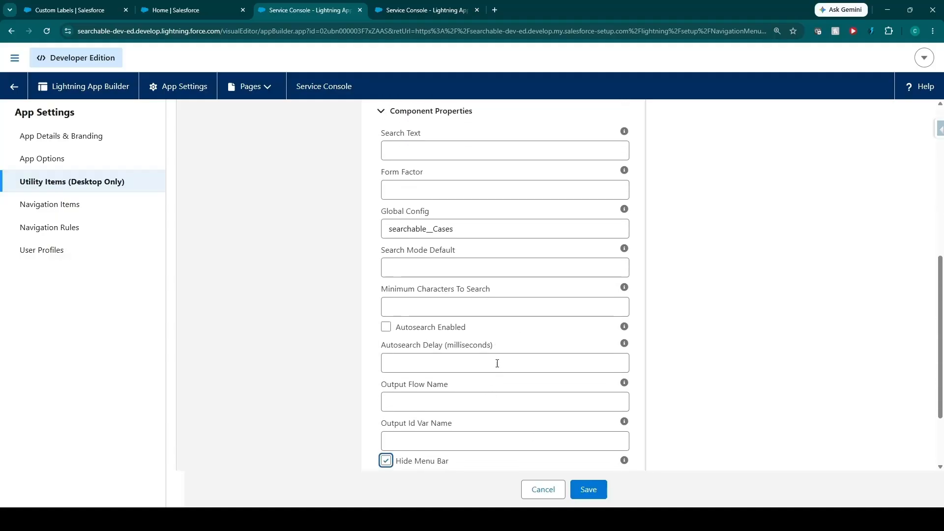
pyautogui.scroll(-2, 497, 363)
pyautogui.click(580, 491)
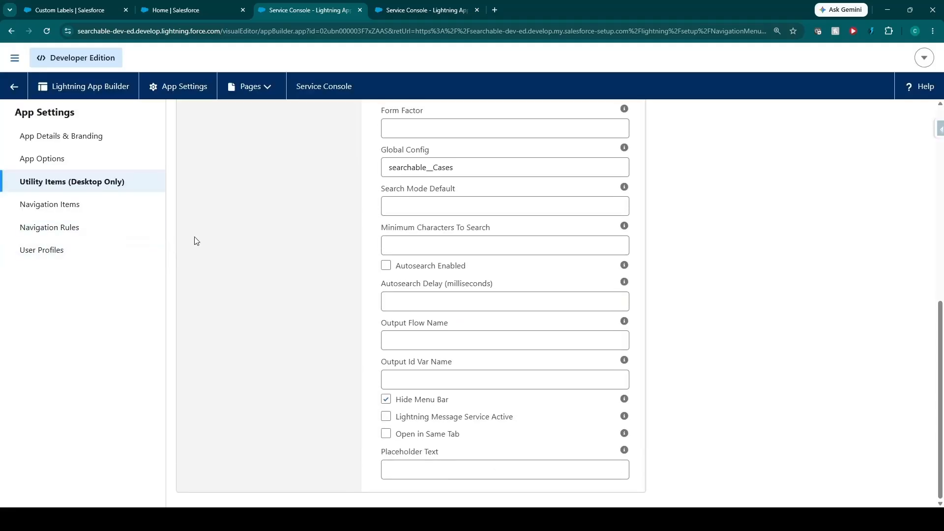
# Step: Reload the Service Console home page and open the searchable panel from the utility bar to check it
pyautogui.click(197, 9)
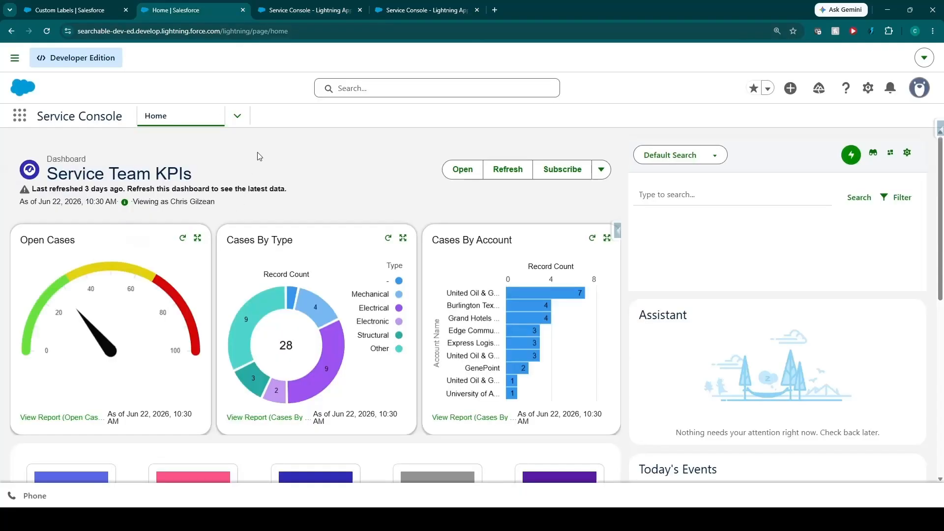
pyautogui.press('F5')
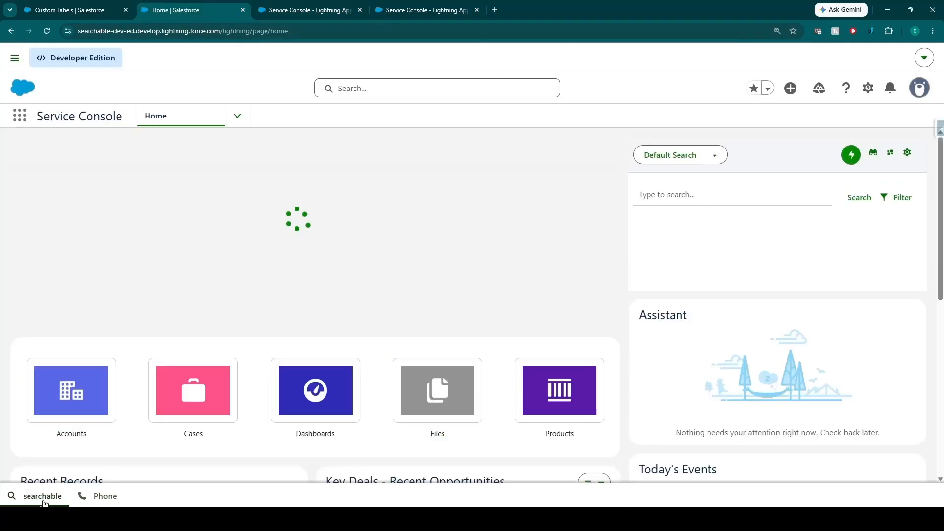
pyautogui.click(43, 502)
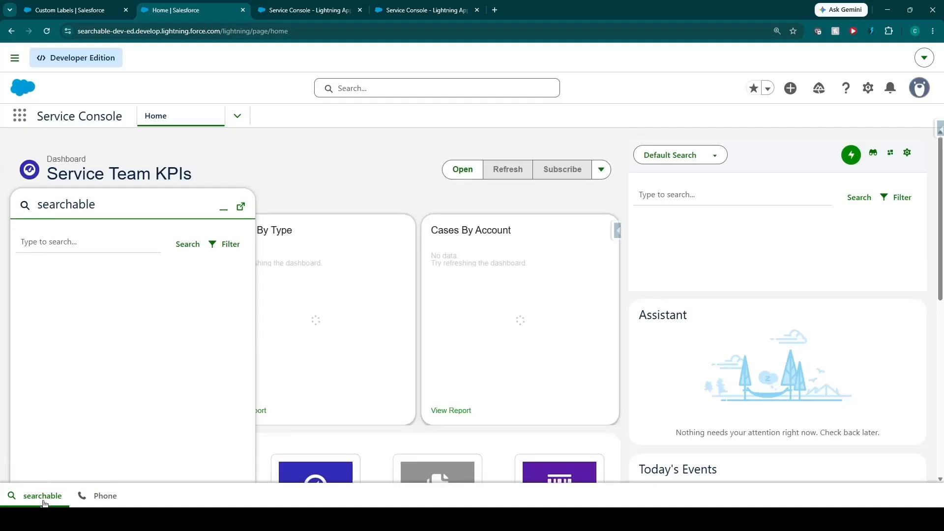
# Step: Return to the Service Console app settings, relabel the searchable utility item as Cases, and save
pyautogui.click(306, 8)
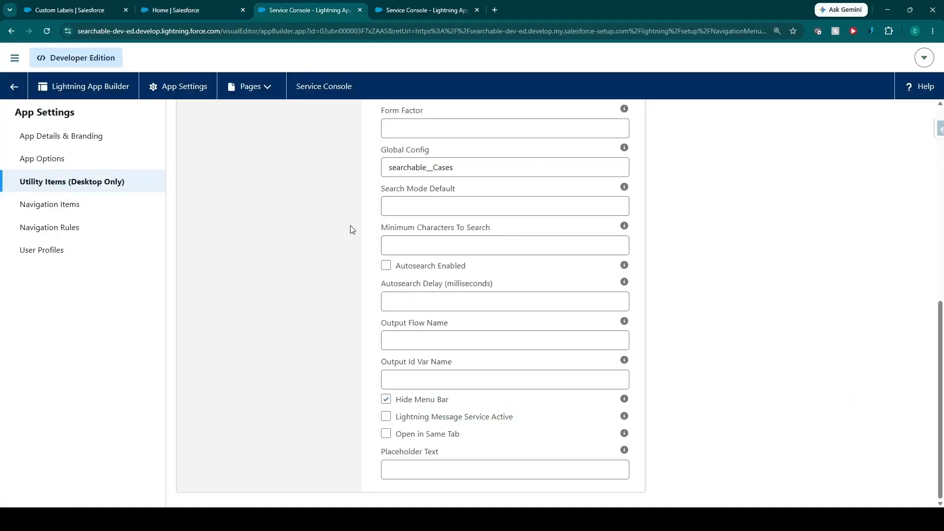
pyautogui.scroll(8, 426, 297)
pyautogui.moveTo(446, 296); pyautogui.dragTo(351, 299)
pyautogui.write('Cases')
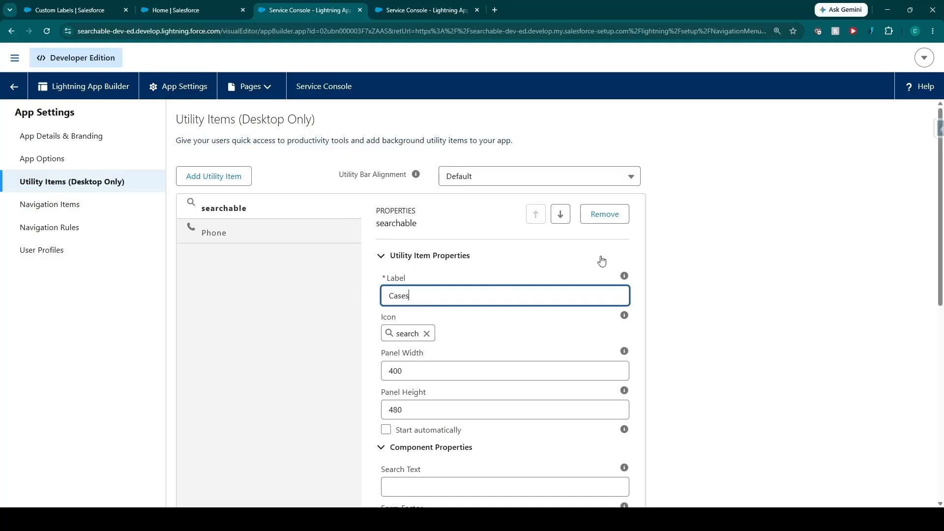
pyautogui.scroll(-4, 644, 347)
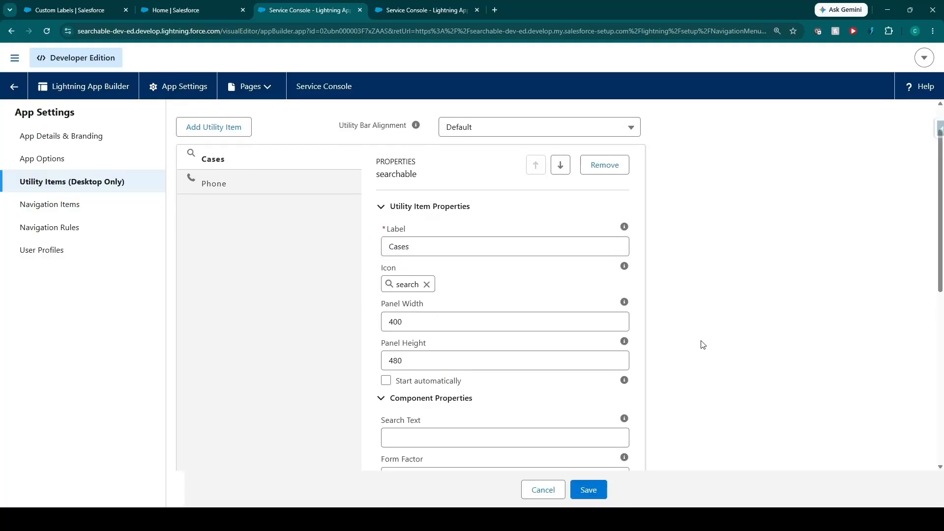
pyautogui.click(588, 490)
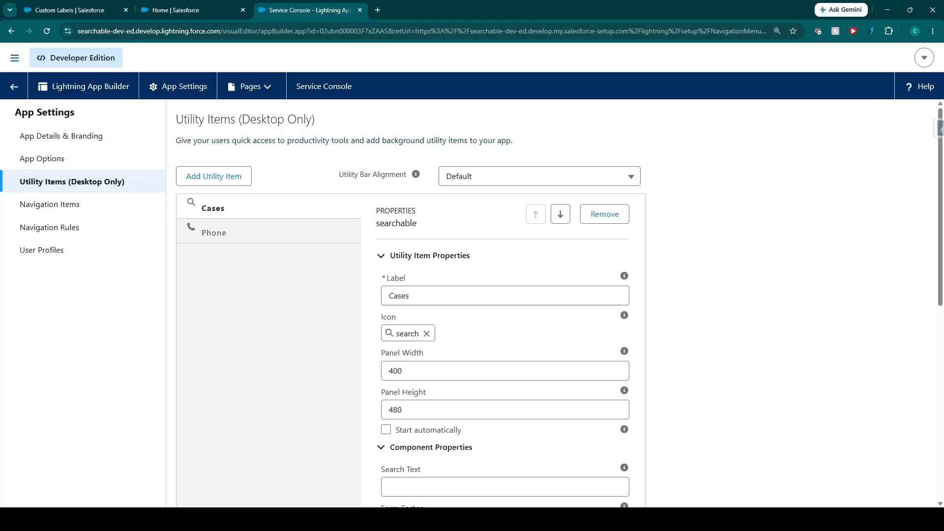
# Step: Add a Flow utility item to the Service Console app and label it Card Activation
pyautogui.click(223, 181)
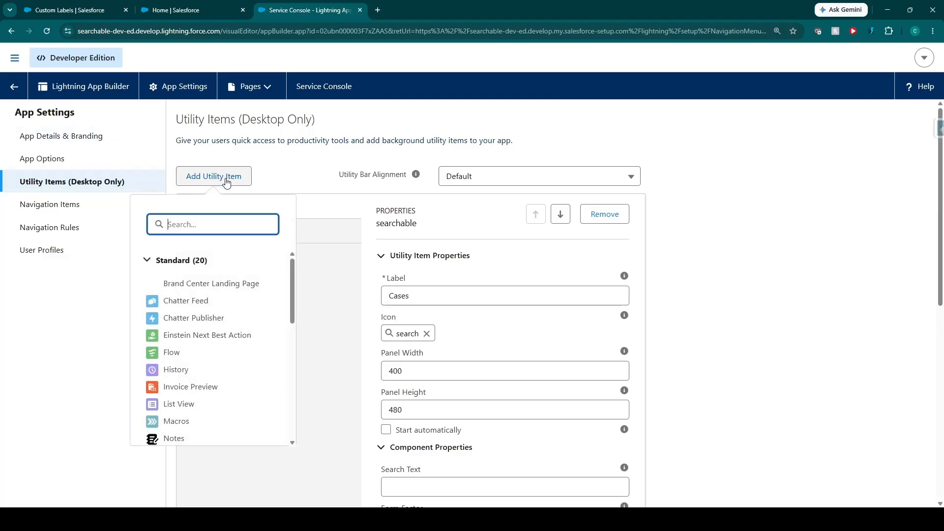
pyautogui.click(184, 358)
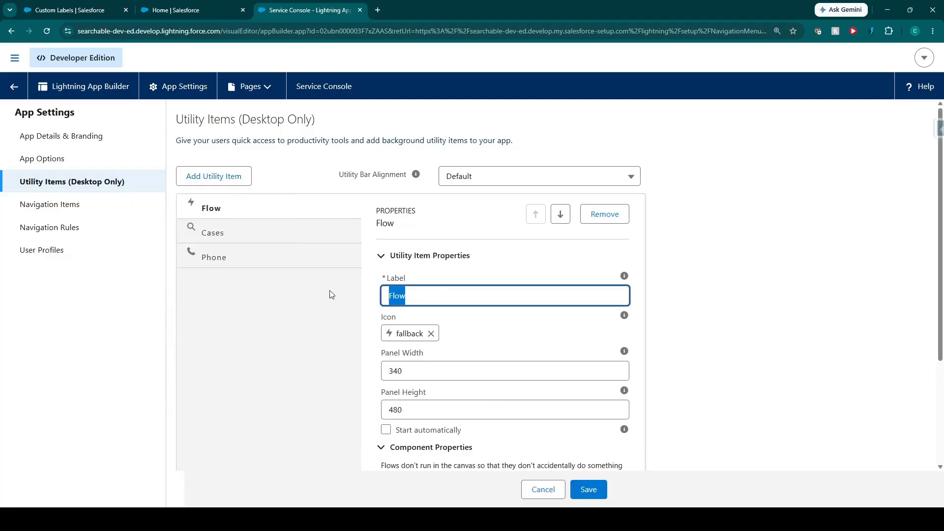
pyautogui.write('Card Activation')
pyautogui.press('Tab')
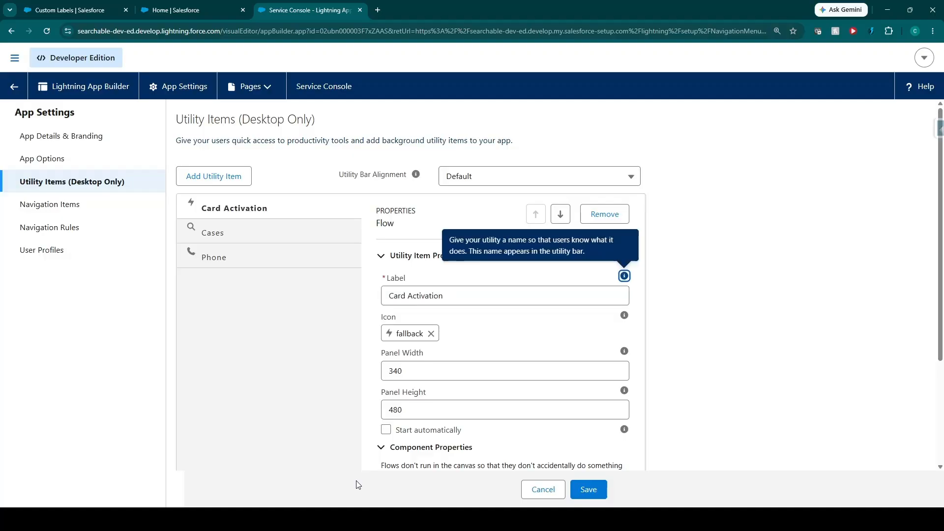
# Step: Replace the Card Activation item's fallback icon with card_details and set its panel width to 400
pyautogui.click(431, 333)
pyautogui.click(424, 351)
pyautogui.click(376, 163)
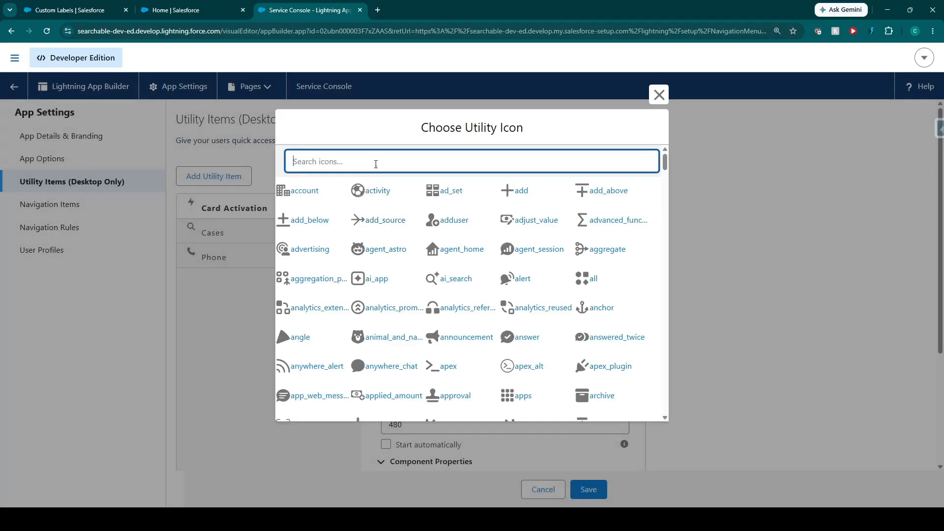
pyautogui.write('car')
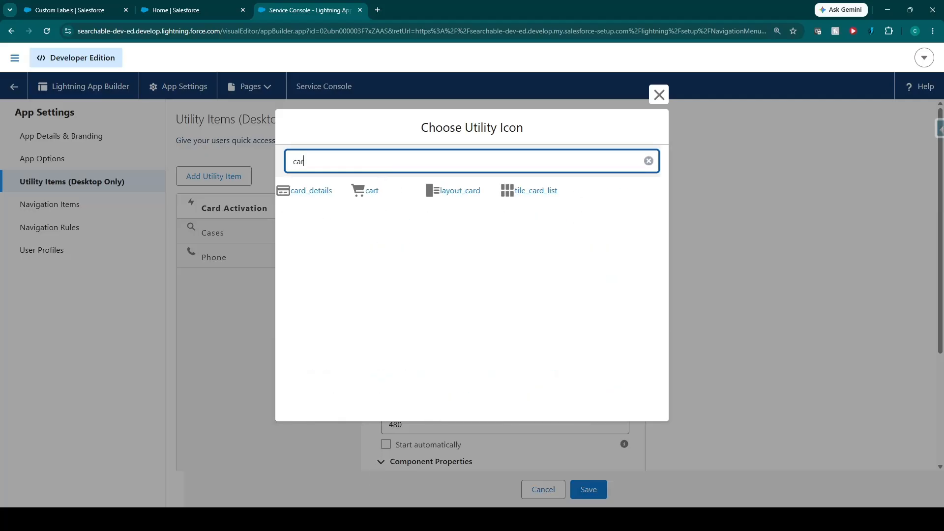
pyautogui.write('d')
pyautogui.click(305, 190)
pyautogui.scroll(-2, 491, 267)
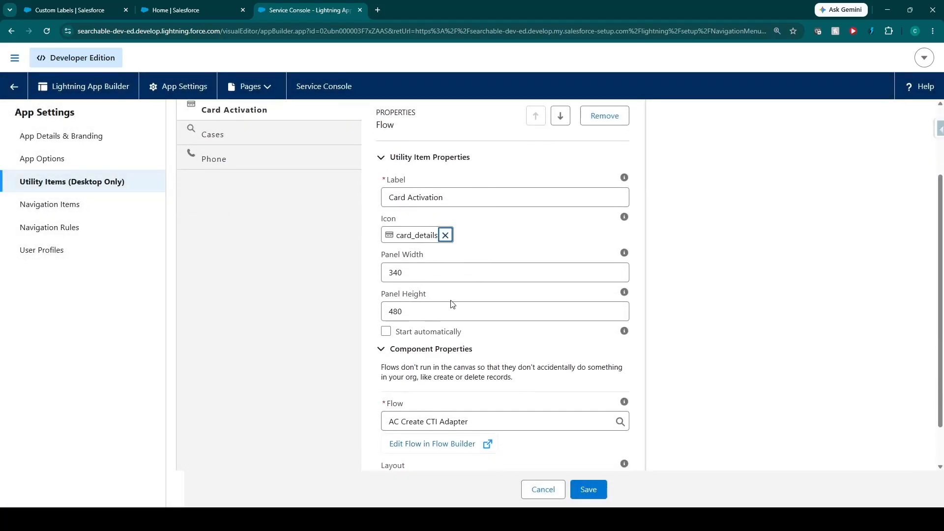
pyautogui.press('Tab')
pyautogui.write('400')
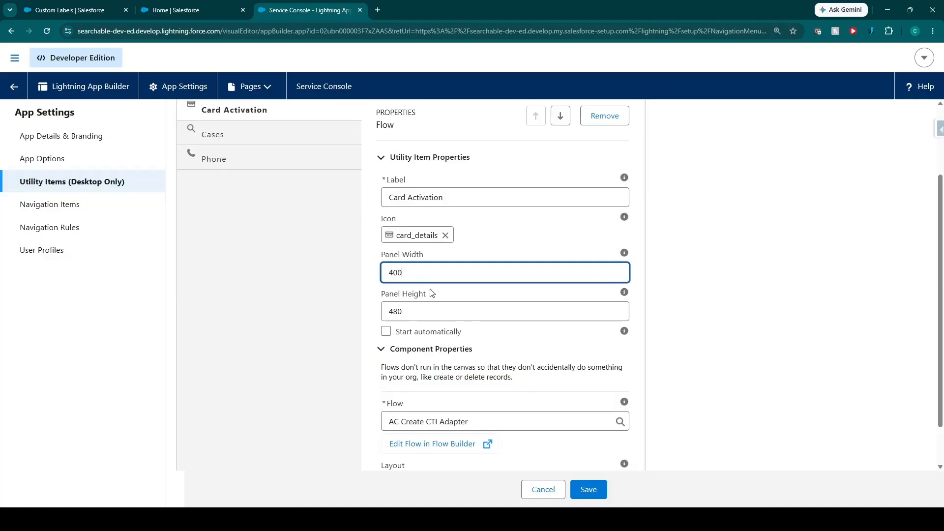
pyautogui.click(448, 295)
# Step: Assign the Card Activation - Screen flow to the Card Activation utility item
pyautogui.scroll(-1, 438, 344)
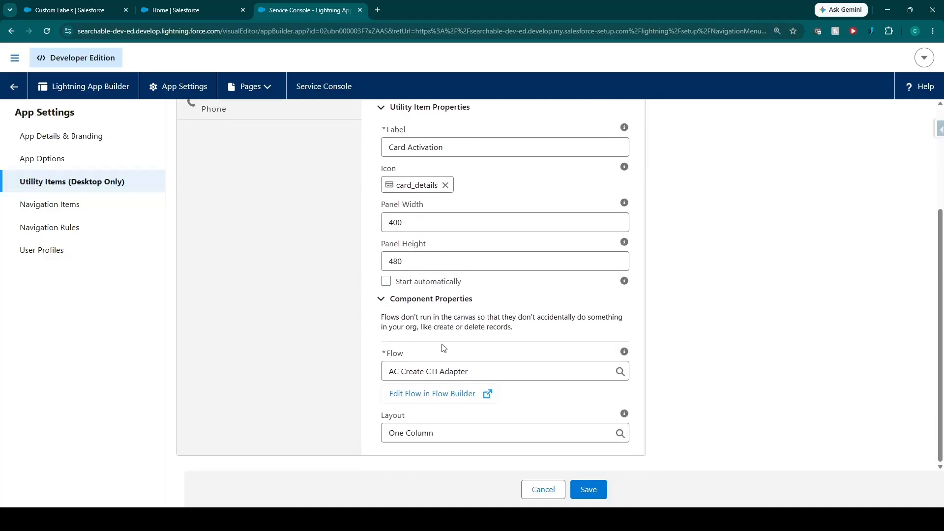
pyautogui.click(463, 371)
pyautogui.hotkey('ctrl', 'a')
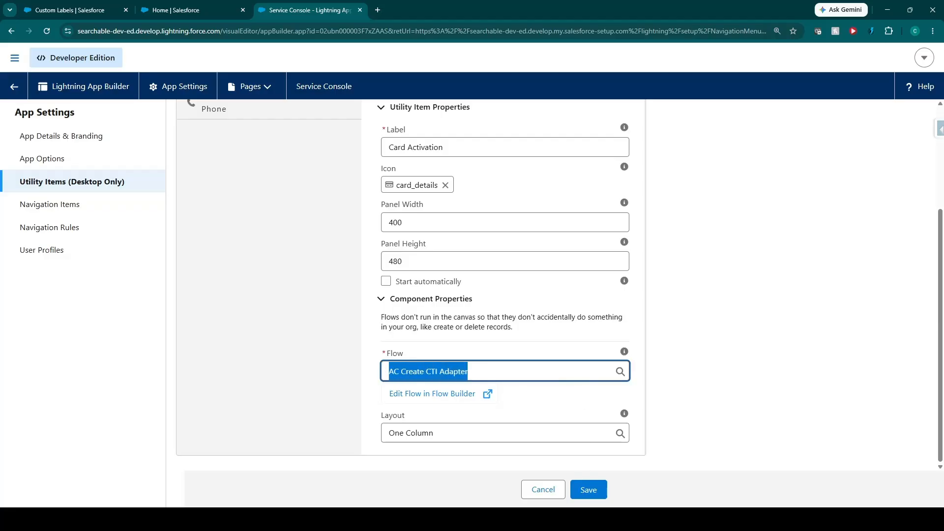
pyautogui.write('Card')
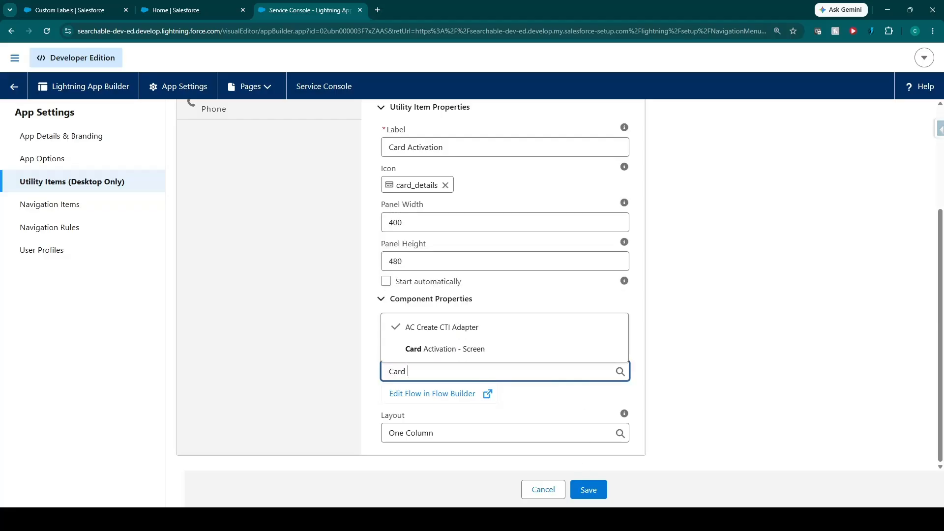
pyautogui.click(478, 349)
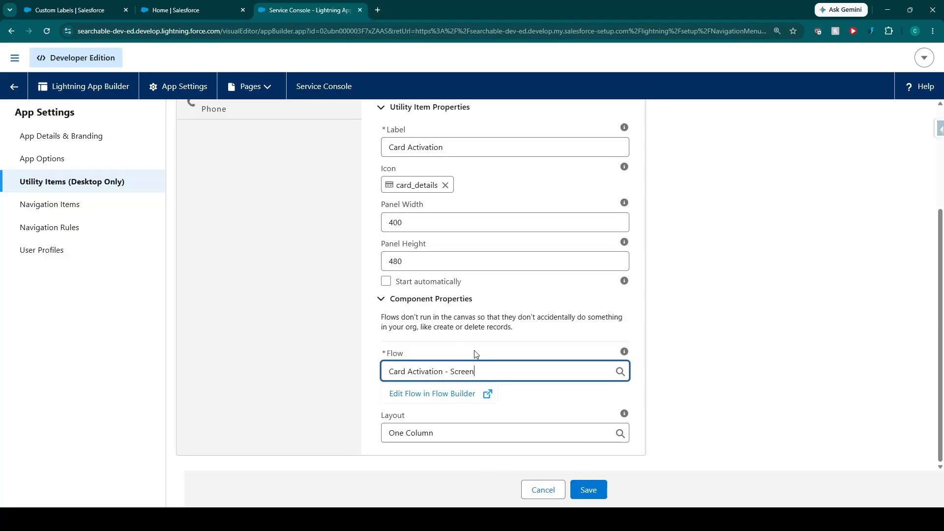
# Step: Open the Card Activation - Screen flow in Flow Builder and save the Service Console utility items
pyautogui.click(459, 393)
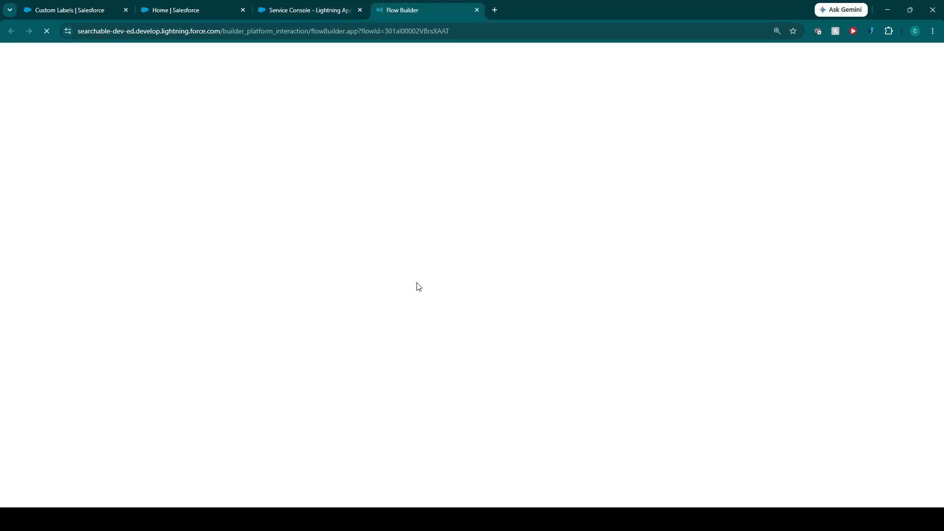
pyautogui.click(308, 9)
pyautogui.click(588, 489)
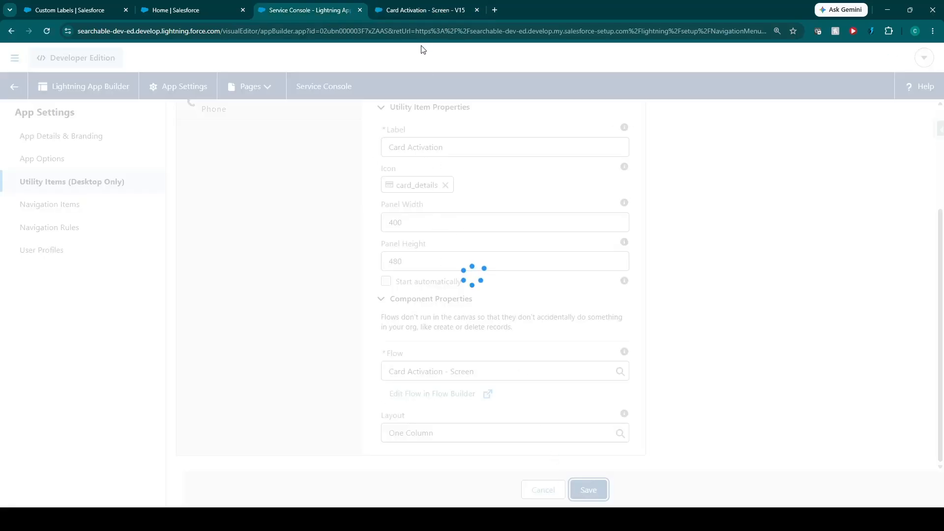
# Step: Inspect the flow's Search Screen element, examining its display text and the Cards_Search searchable component's properties
pyautogui.click(424, 10)
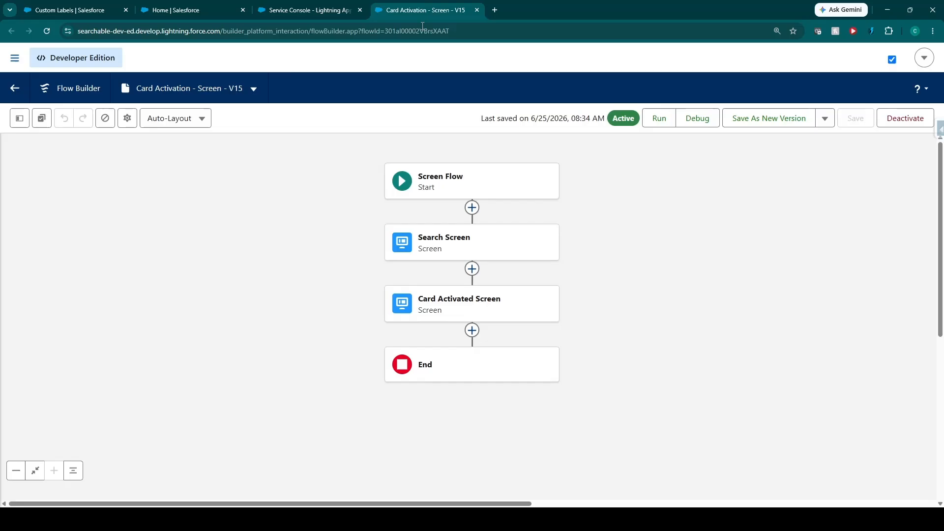
pyautogui.doubleClick(474, 255)
pyautogui.click(426, 300)
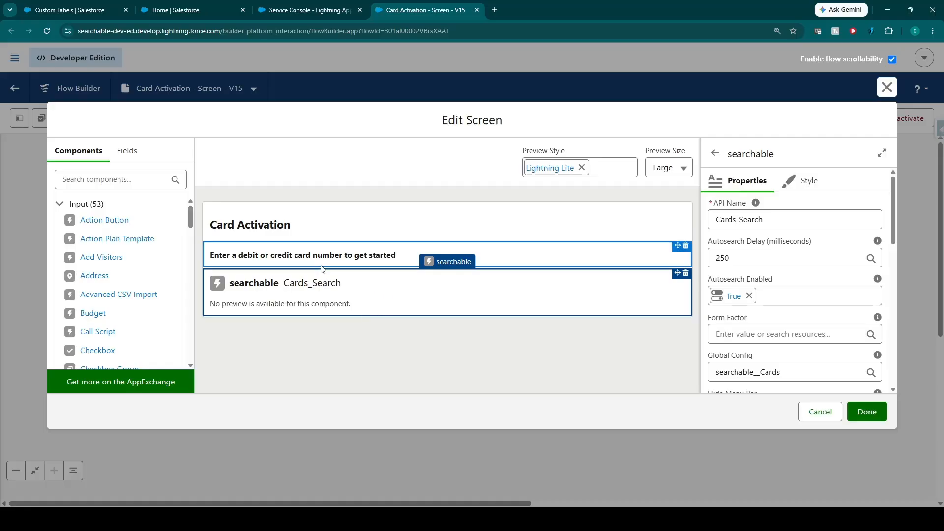
pyautogui.click(350, 257)
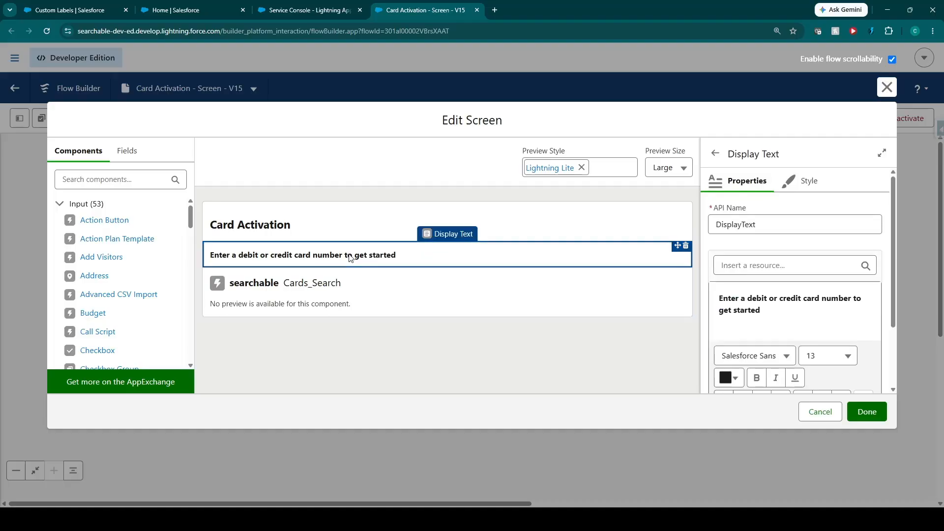
pyautogui.click(346, 285)
pyautogui.scroll(-2, 781, 270)
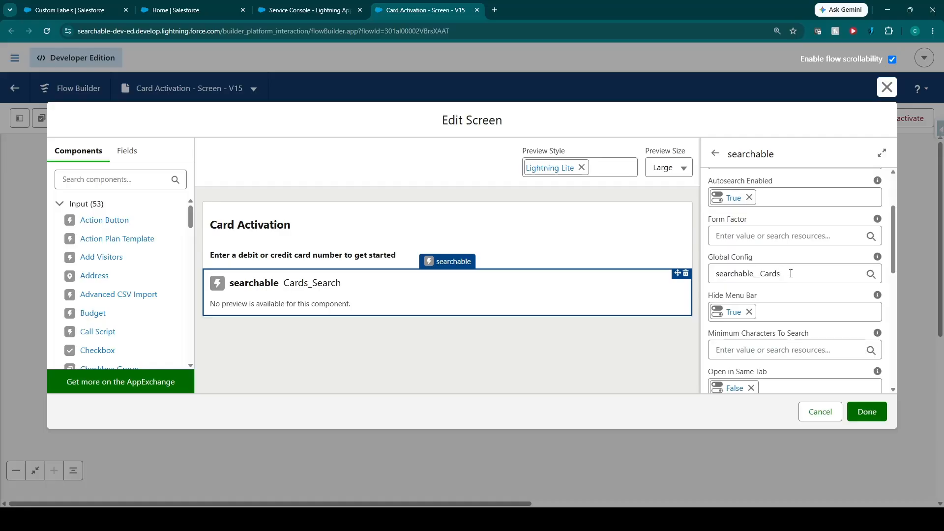
# Step: Review the Cards_Search component's full property list, including Autosearch, Global Config, Hide Menu Bar, Placeholder Text and Search Mode Default
pyautogui.scroll(2, 789, 245)
pyautogui.scroll(-3, 786, 236)
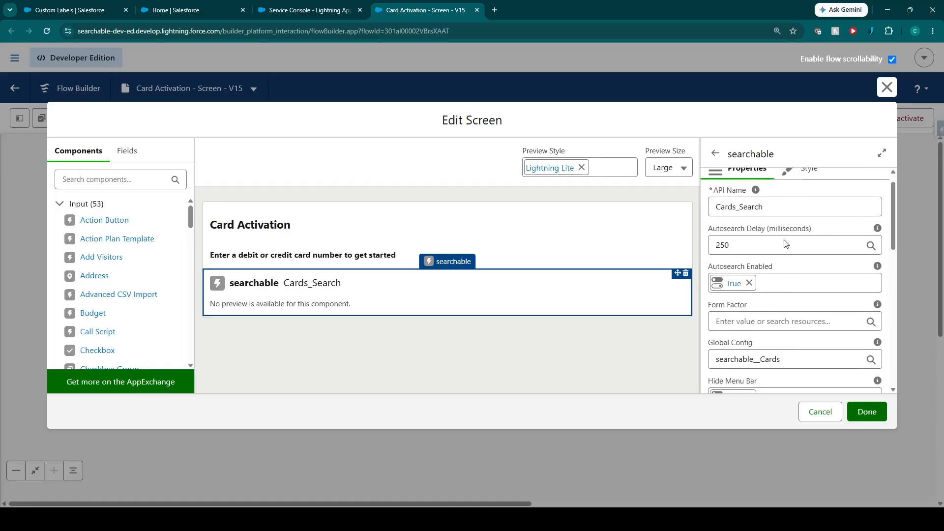
pyautogui.scroll(-3, 779, 248)
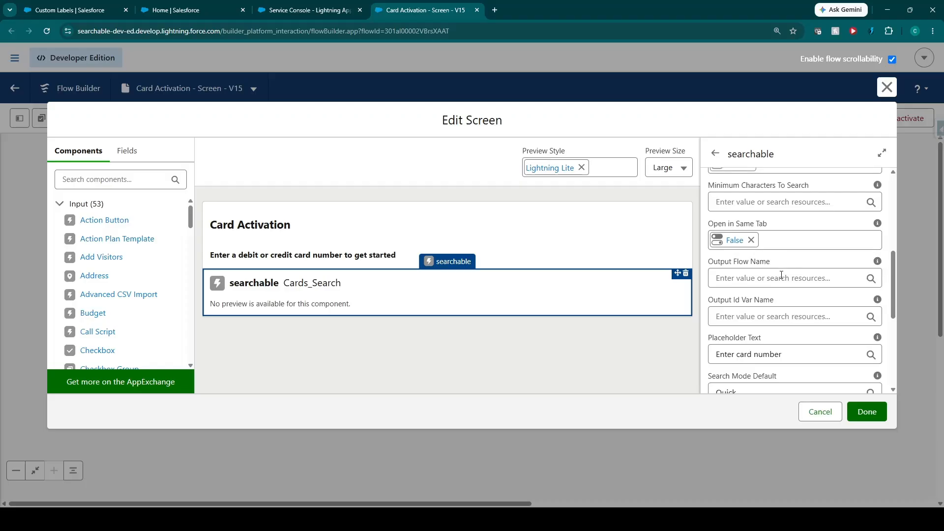
pyautogui.scroll(-2, 780, 251)
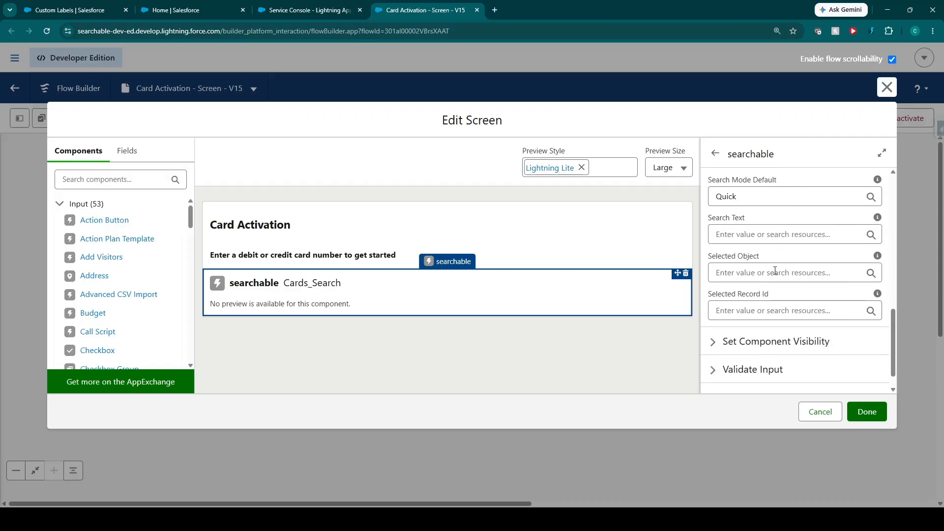
pyautogui.scroll(5, 776, 271)
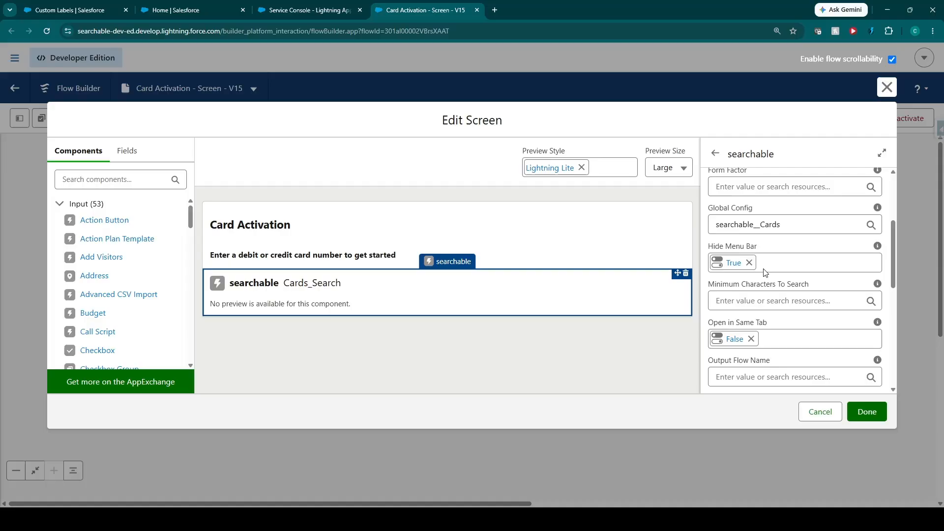
pyautogui.scroll(2, 774, 278)
pyautogui.moveTo(806, 325); pyautogui.dragTo(711, 325)
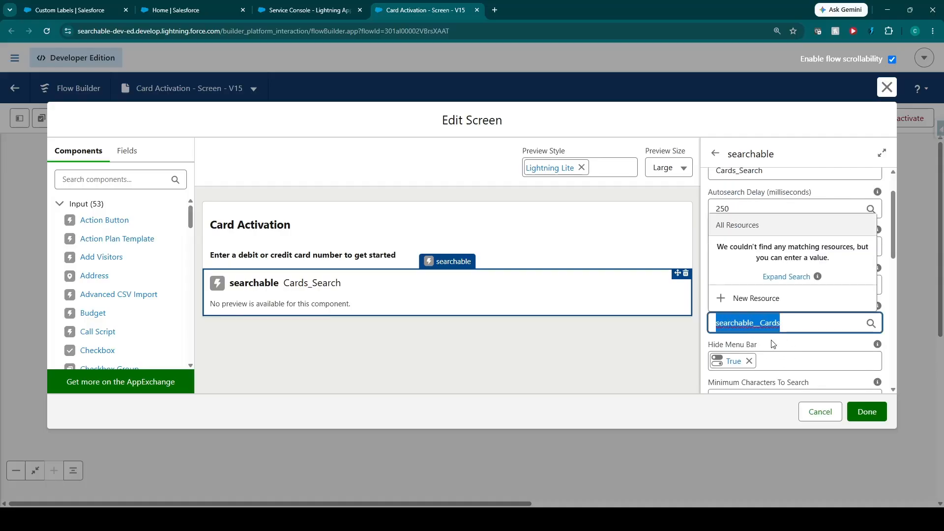
pyautogui.click(803, 343)
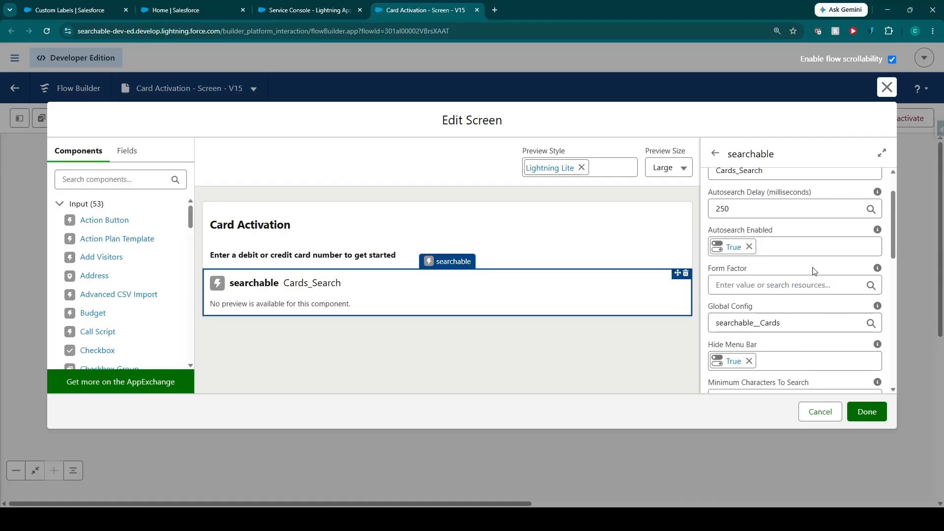
pyautogui.scroll(1, 814, 270)
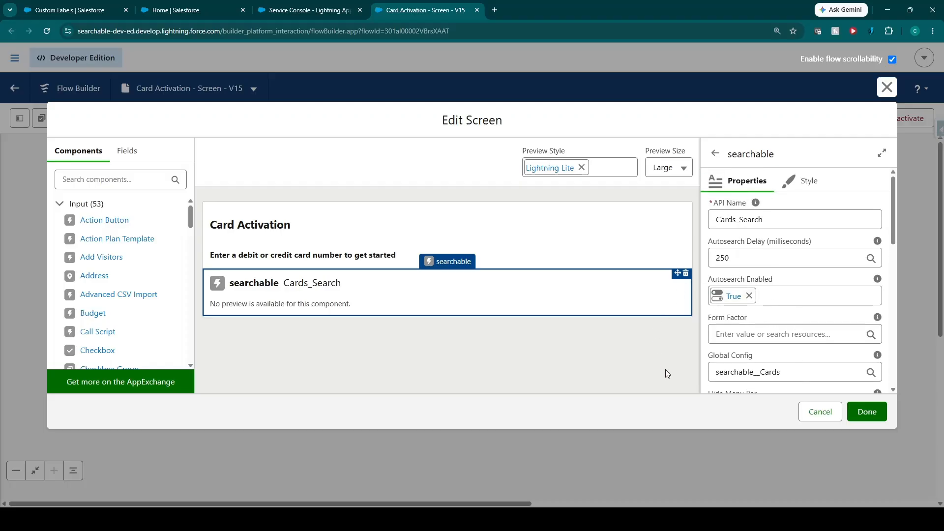
# Step: Return to the Service Console home page, reload it, and view the searches offered by its searchable component
pyautogui.hotkey('ctrl', 'shift', 'Tab')
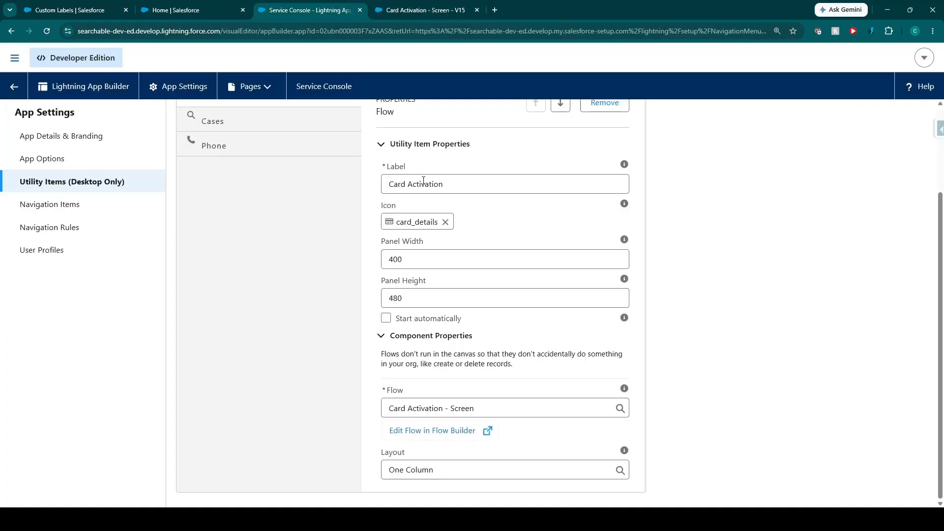
pyautogui.scroll(2, 439, 349)
pyautogui.click(192, 9)
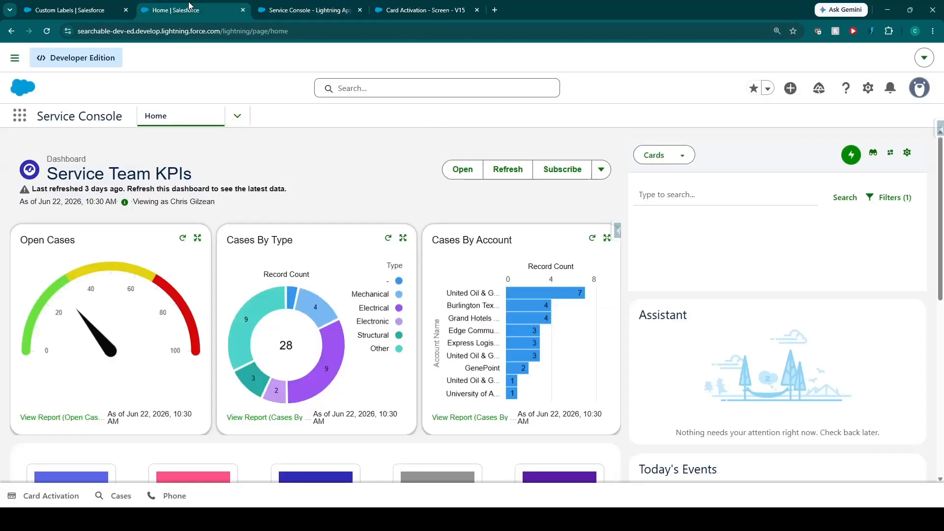
pyautogui.click(46, 31)
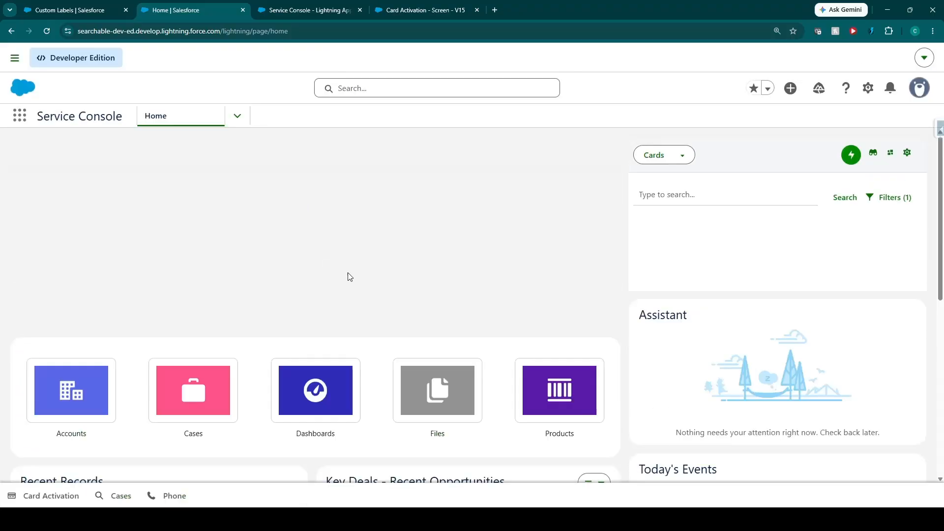
pyautogui.click(684, 156)
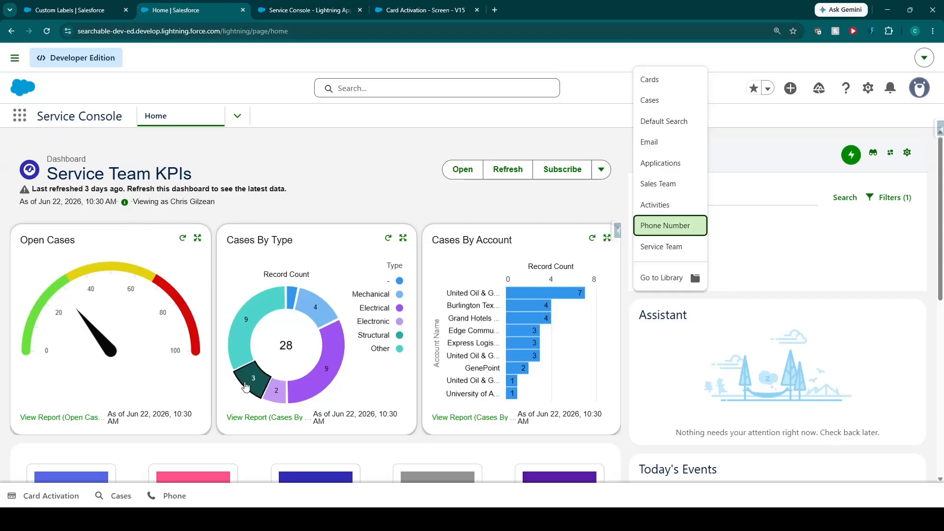
# Step: Search the Cases utility for 1019 and try to open the matching case
pyautogui.click(116, 498)
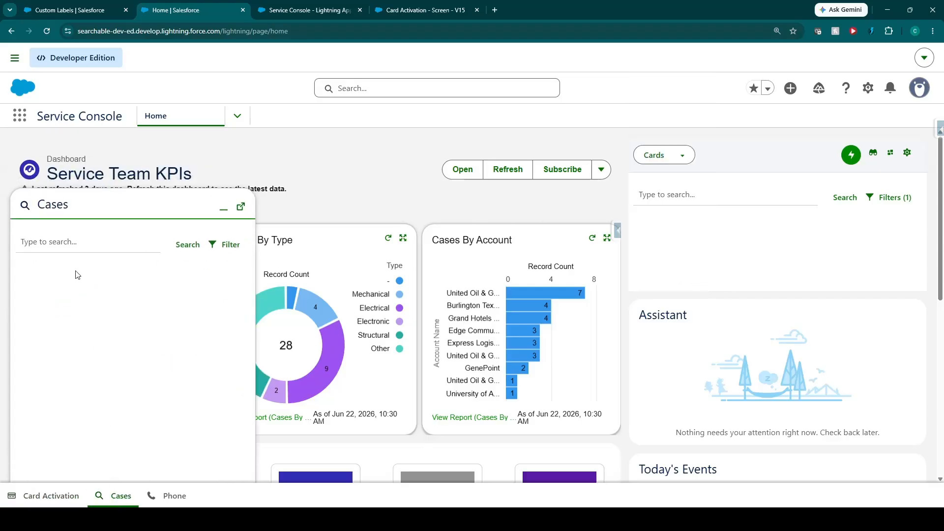
pyautogui.click(46, 246)
pyautogui.write('1019')
pyautogui.press('Return')
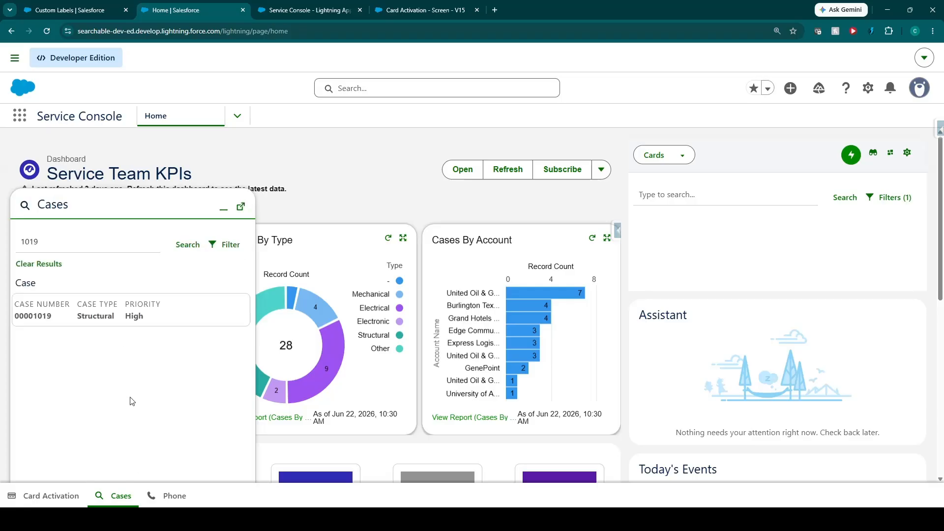
pyautogui.click(117, 317)
pyautogui.click(358, 12)
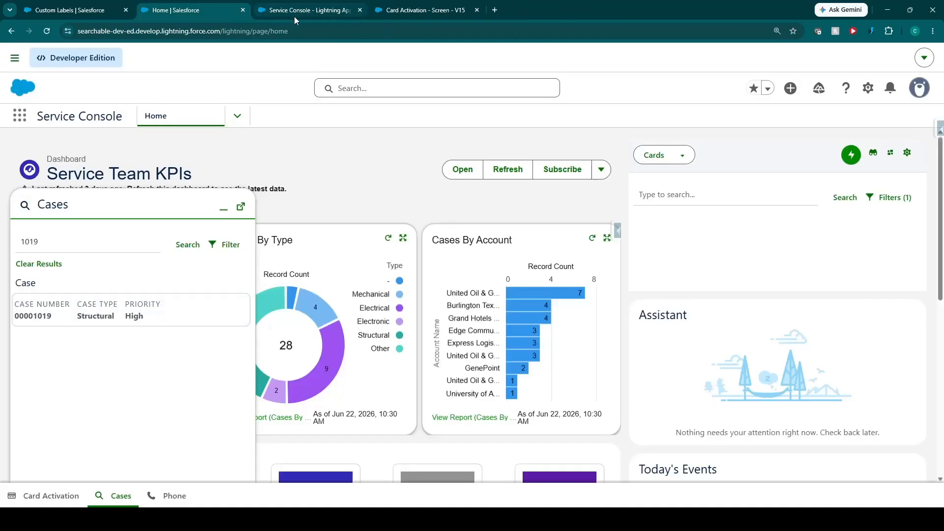
# Step: Search the Card Activation utility by the first four digits of a card number and clear the search
pyautogui.click(46, 495)
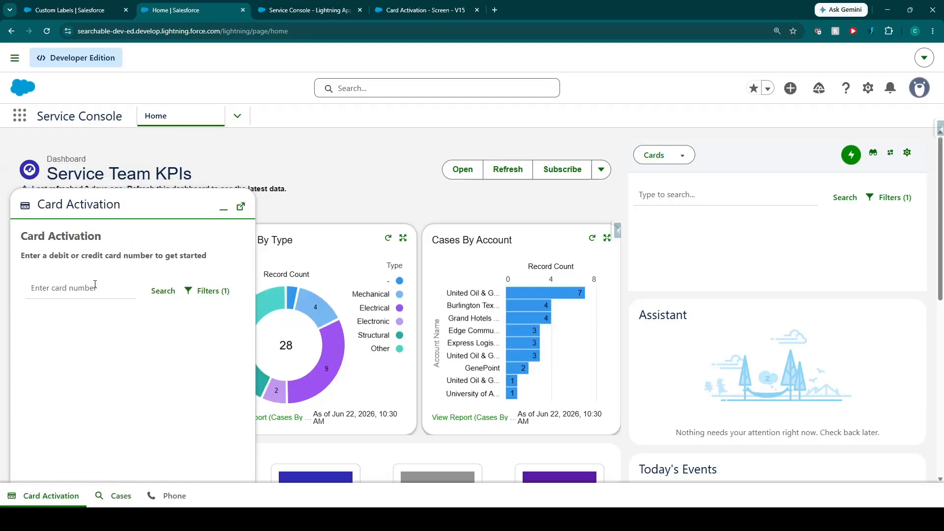
pyautogui.write('4460')
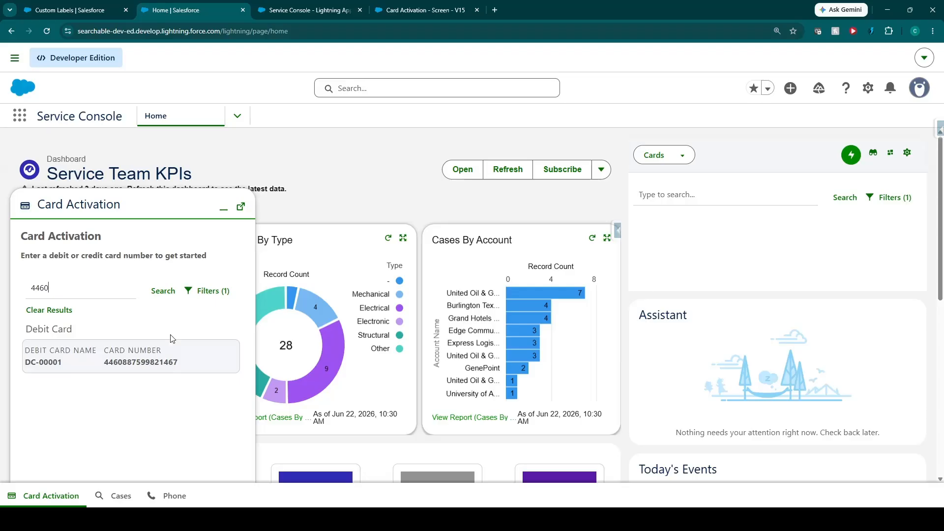
pyautogui.press('Escape')
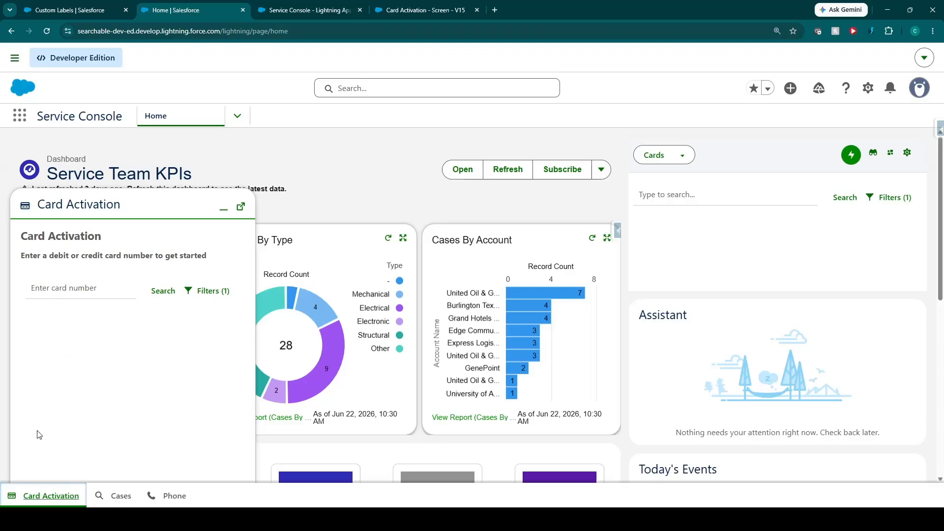
# Step: Search the Card Activation utility by the last four digits of a card number, clear the results and minimize the utility
pyautogui.doubleClick(73, 299)
pyautogui.click(78, 287)
pyautogui.write('1467')
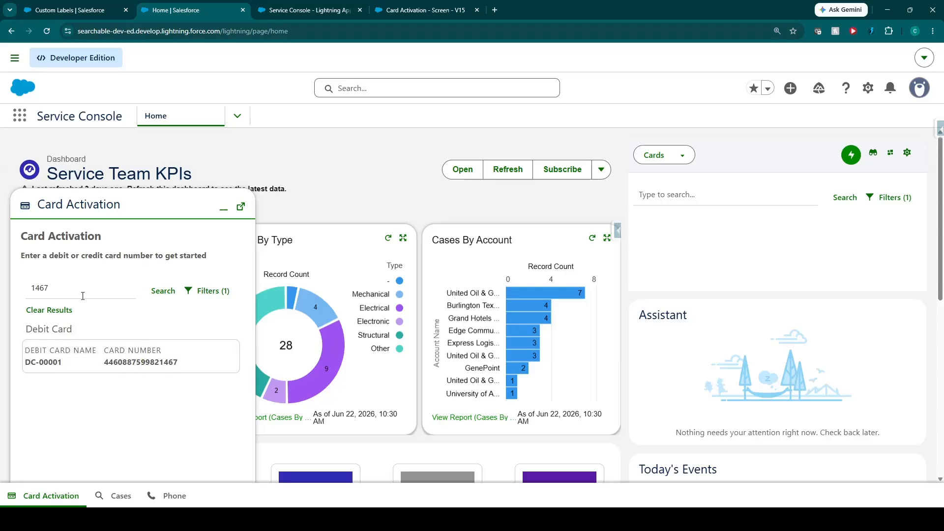
pyautogui.click(61, 310)
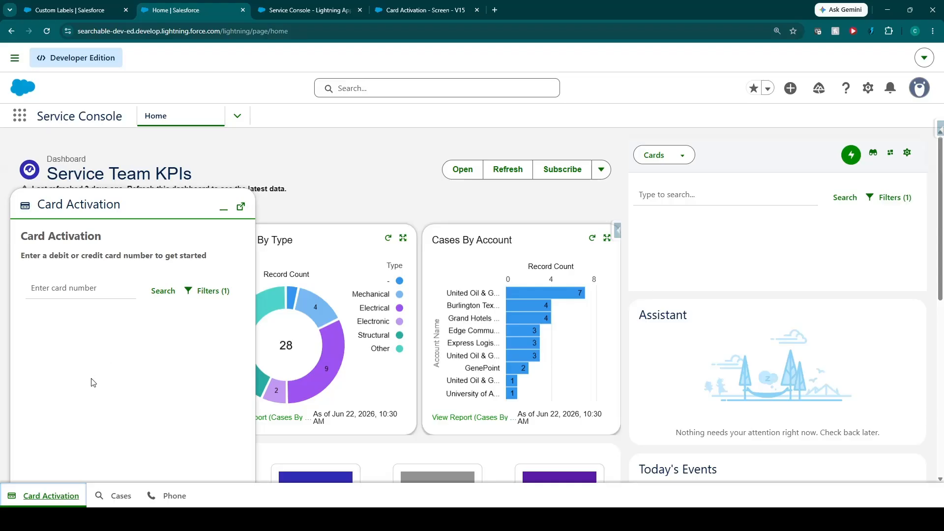
pyautogui.click(84, 292)
pyautogui.click(224, 209)
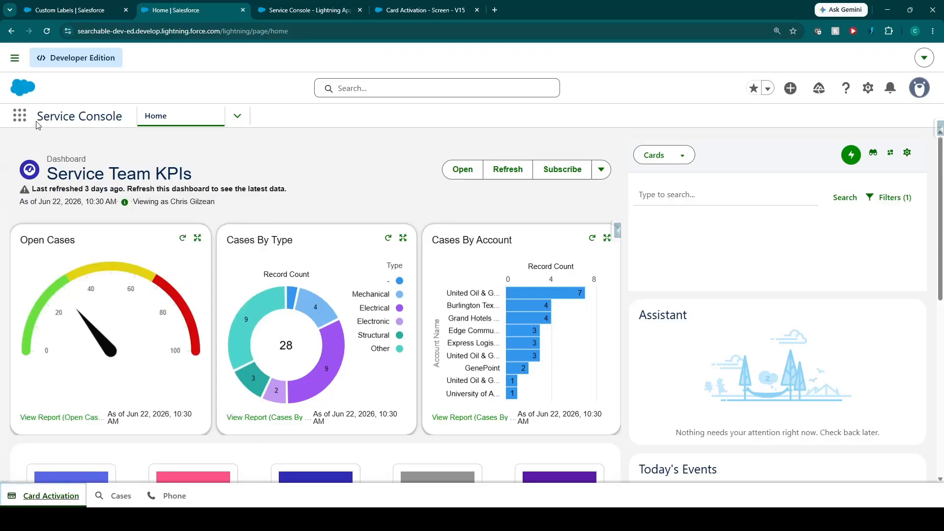
# Step: Find and open the Searchable app's Search page by searching the available apps for "Sear"
pyautogui.click(19, 115)
pyautogui.write('S')
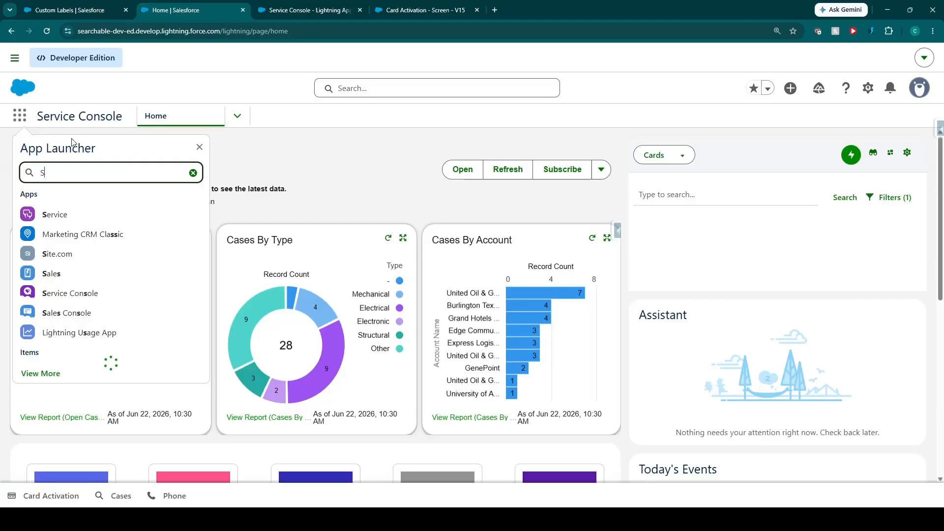
pyautogui.write('ear')
pyautogui.click(64, 214)
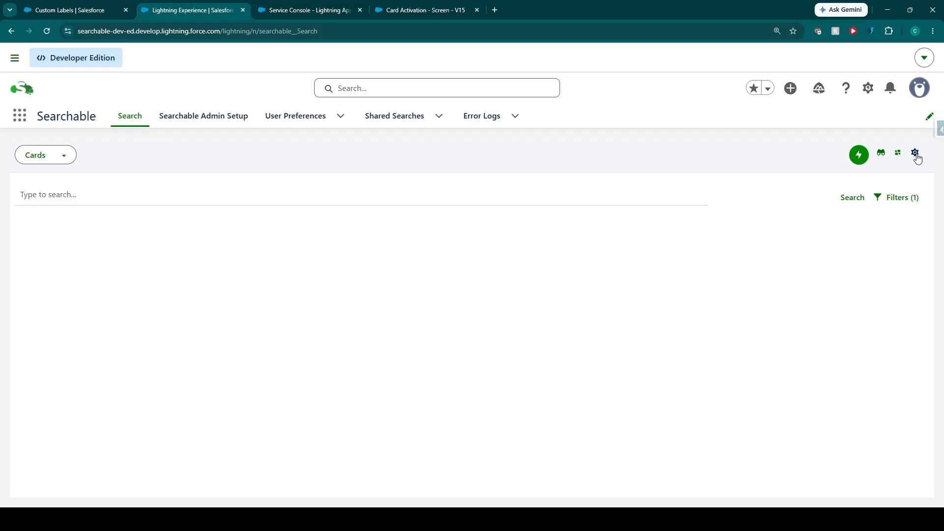
pyautogui.hotkey('ctrl', '+')
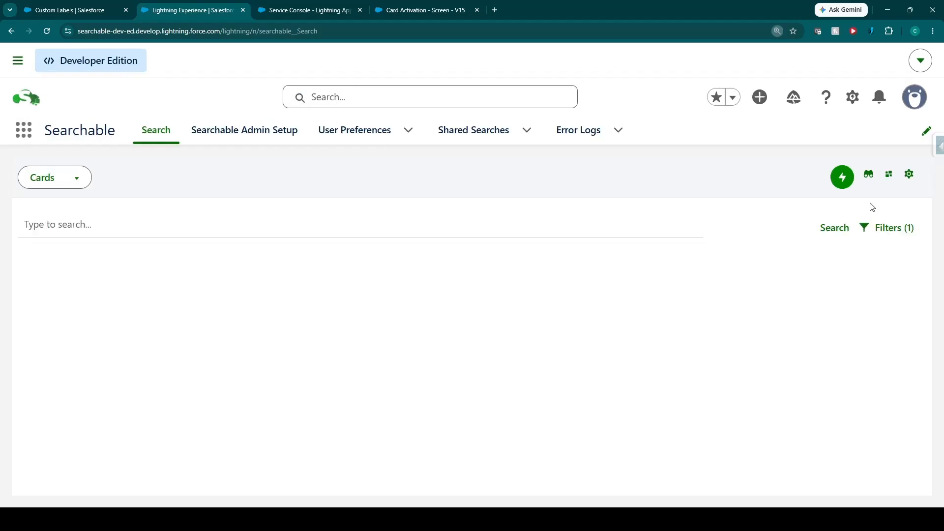
# Step: Open the search configuration settings and switch from the Cards search to Default Search
pyautogui.click(909, 176)
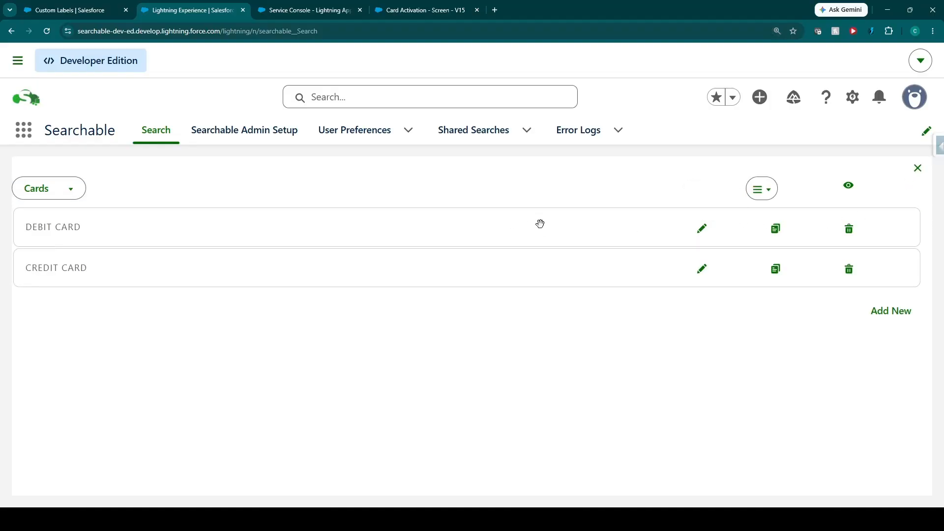
pyautogui.click(759, 193)
pyautogui.click(57, 189)
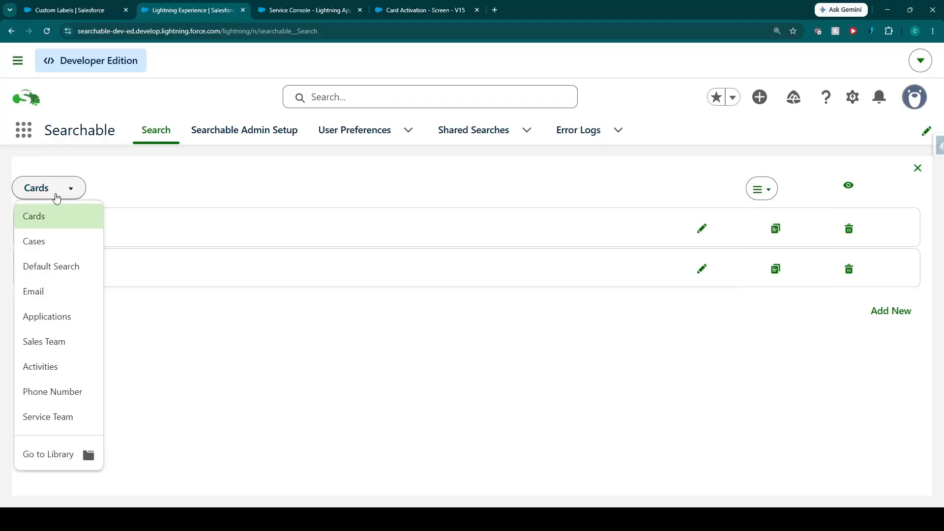
pyautogui.click(60, 266)
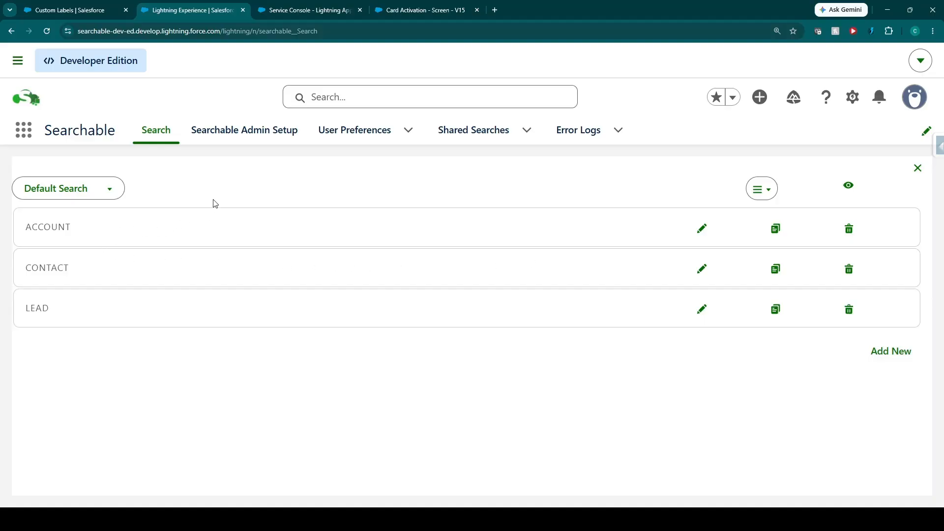
# Step: Delete the Contact and Lead search objects from the Default Search configuration
pyautogui.click(96, 189)
pyautogui.click(247, 375)
pyautogui.click(849, 270)
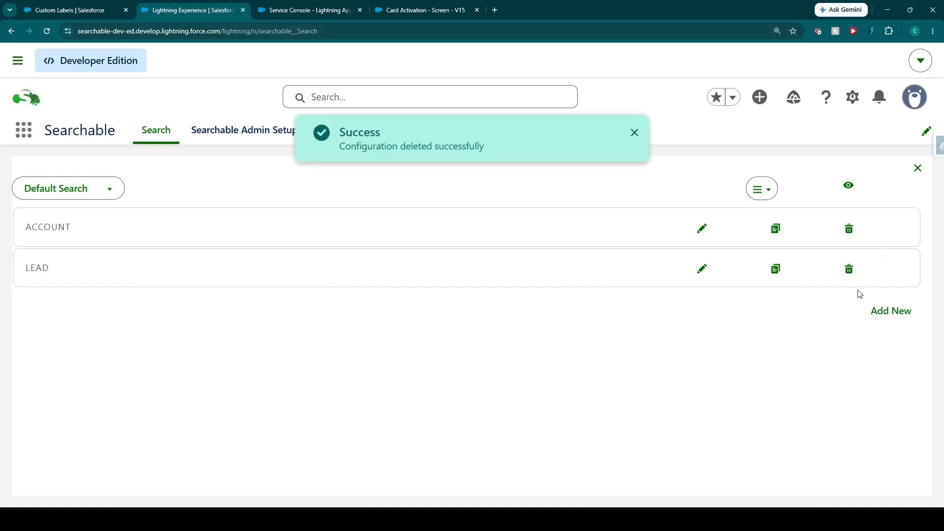
pyautogui.click(849, 269)
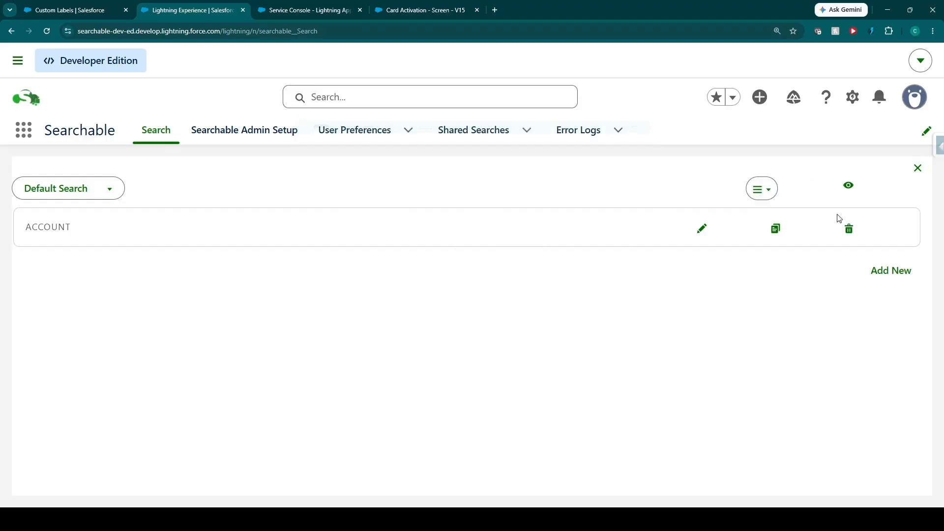
# Step: Preview the Account search object's field summary and open its details to review the search and display fields
pyautogui.click(849, 187)
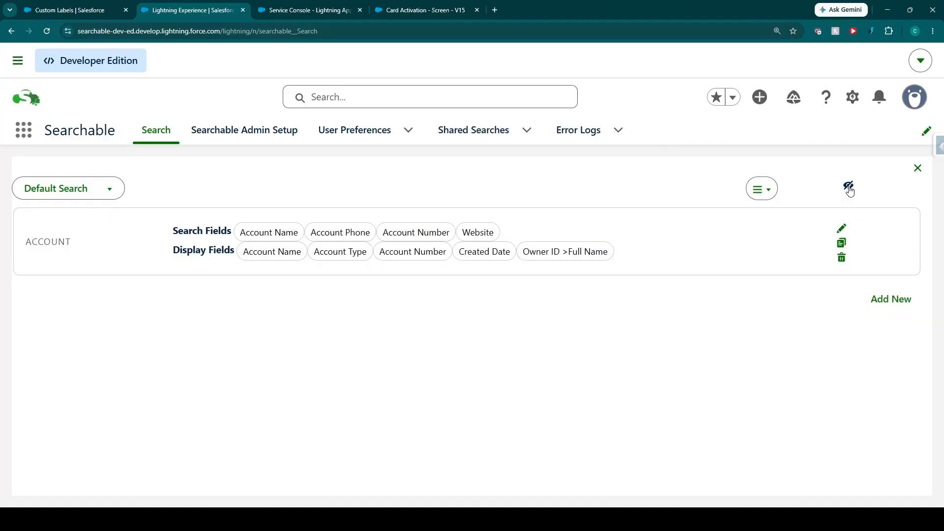
pyautogui.click(850, 187)
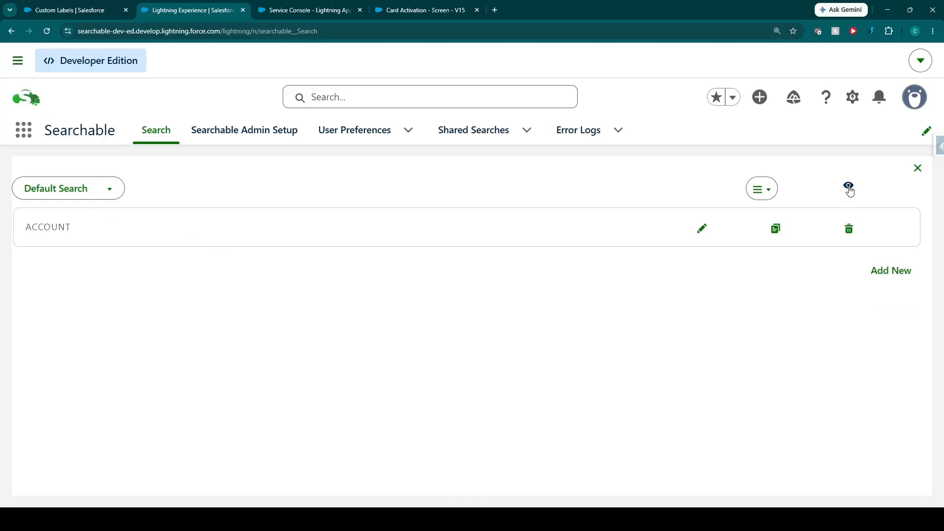
pyautogui.click(702, 230)
pyautogui.hotkey('ctrl', '-')
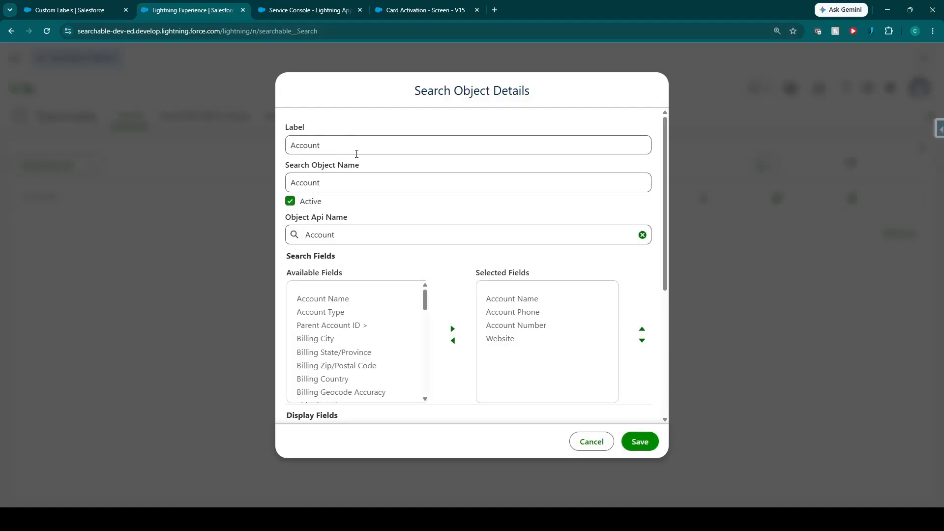
pyautogui.scroll(-10, 392, 232)
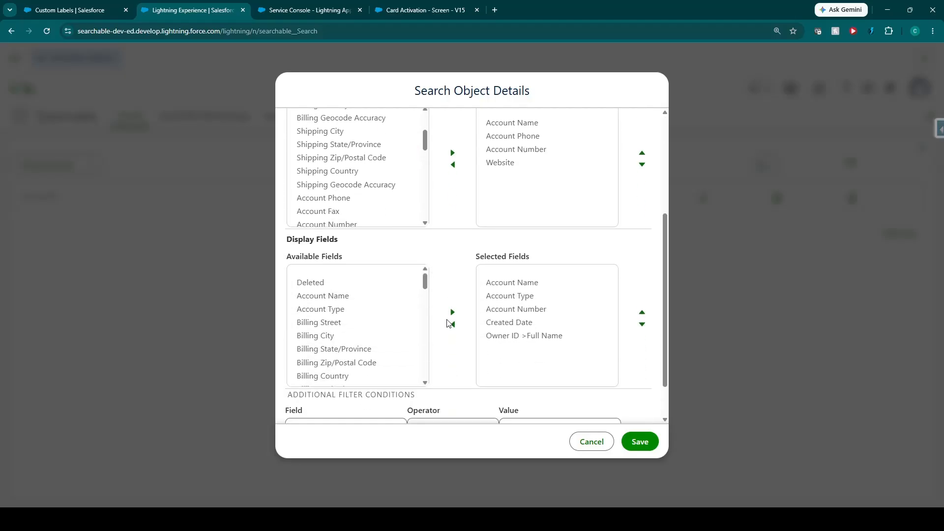
# Step: Examine the field and operator options available for the Account search object's additional filter conditions
pyautogui.click(372, 379)
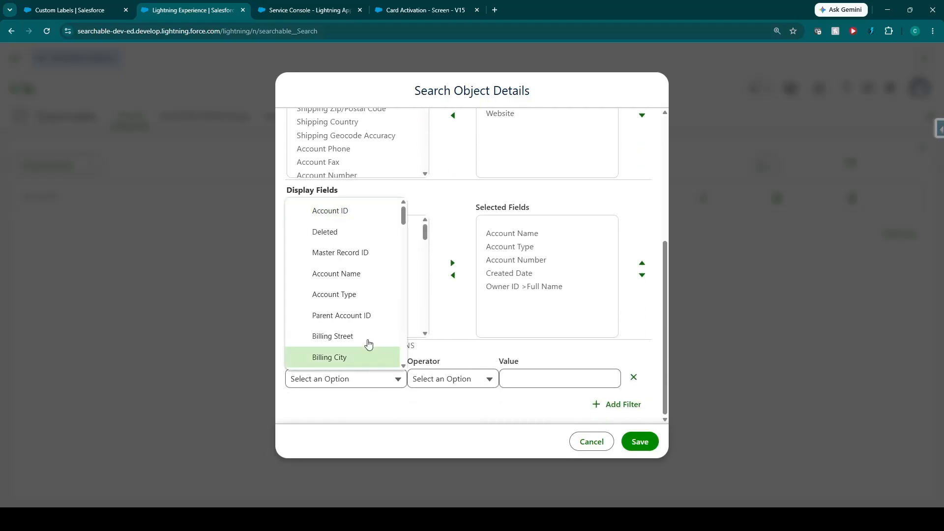
pyautogui.scroll(-10, 359, 309)
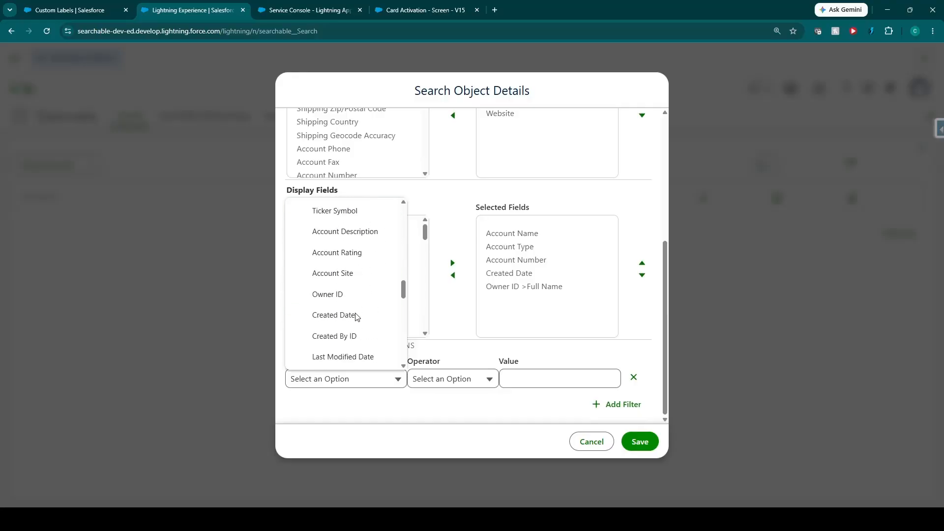
pyautogui.click(465, 319)
pyautogui.click(463, 381)
pyautogui.scroll(-3, 467, 286)
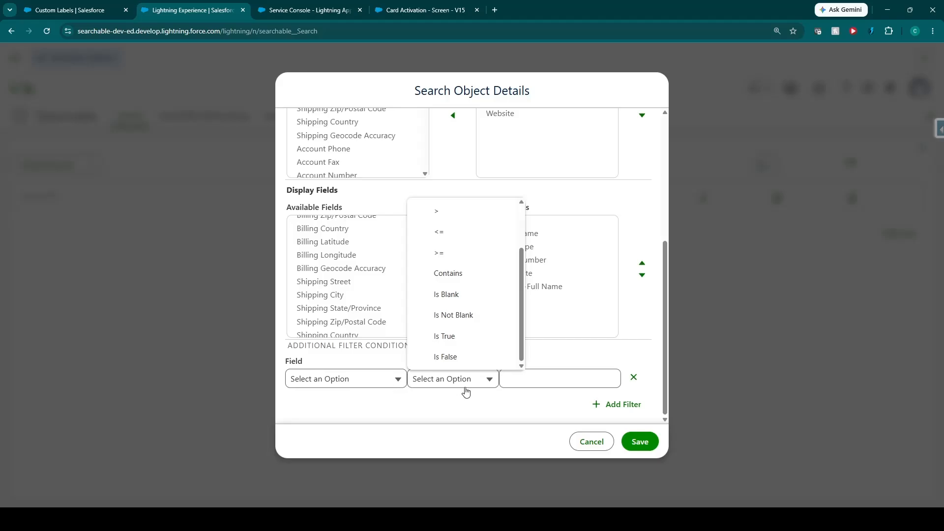
# Step: Review the Account search object's selected search and display fields and browse its available search fields
pyautogui.click(452, 404)
pyautogui.scroll(5, 485, 411)
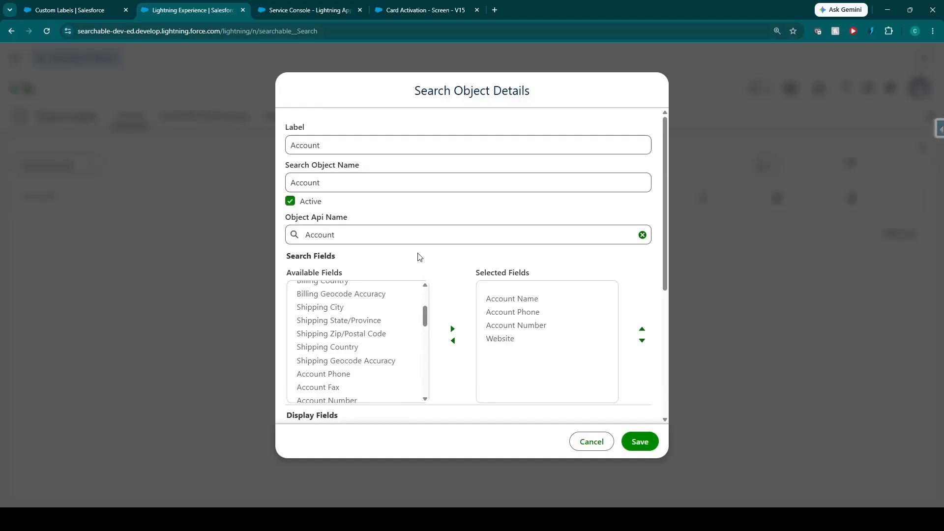
pyautogui.scroll(3, 422, 299)
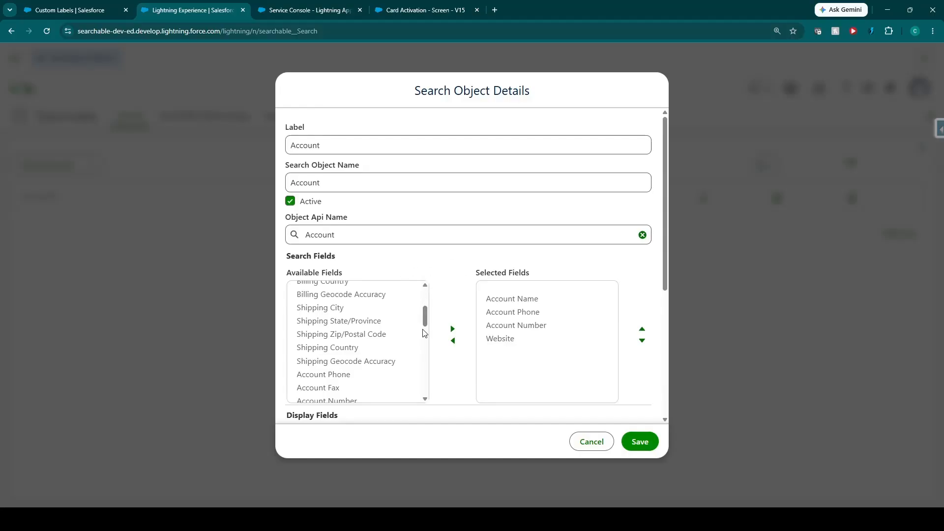
pyautogui.scroll(-1, 448, 268)
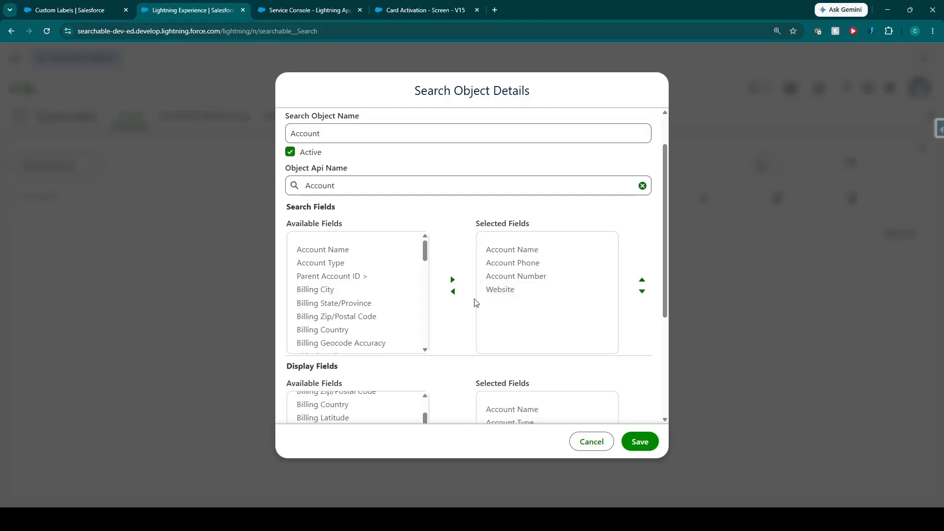
pyautogui.scroll(-2, 523, 315)
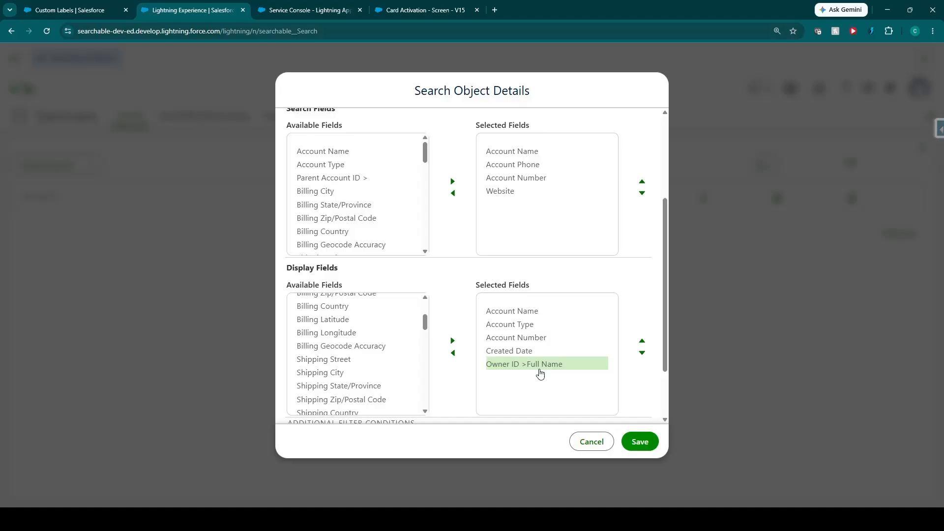
pyautogui.scroll(3, 414, 325)
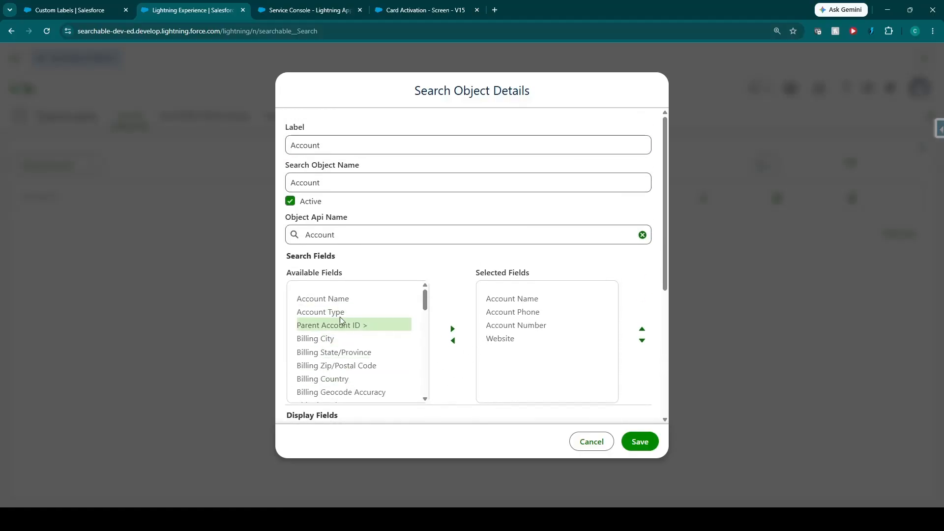
pyautogui.scroll(-1, 364, 330)
pyautogui.scroll(1, 364, 330)
pyautogui.scroll(-10, 346, 329)
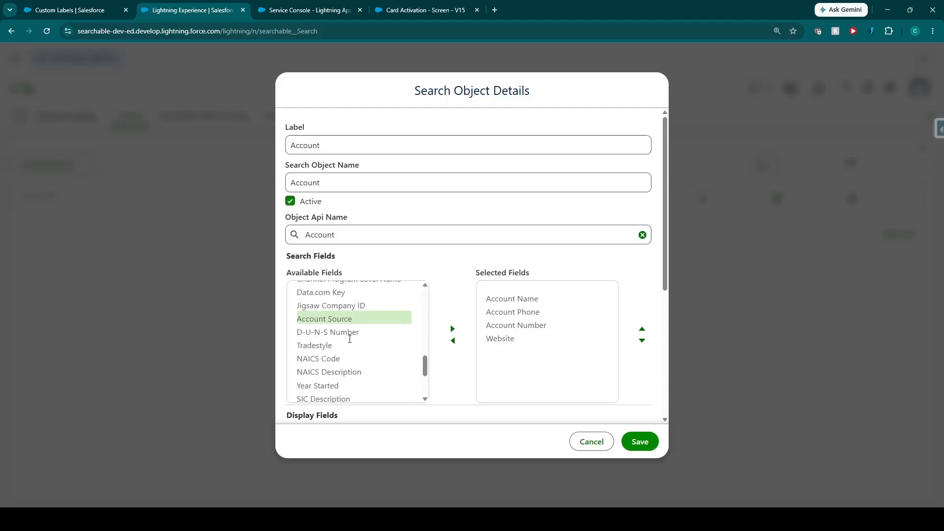
pyautogui.scroll(-3, 364, 351)
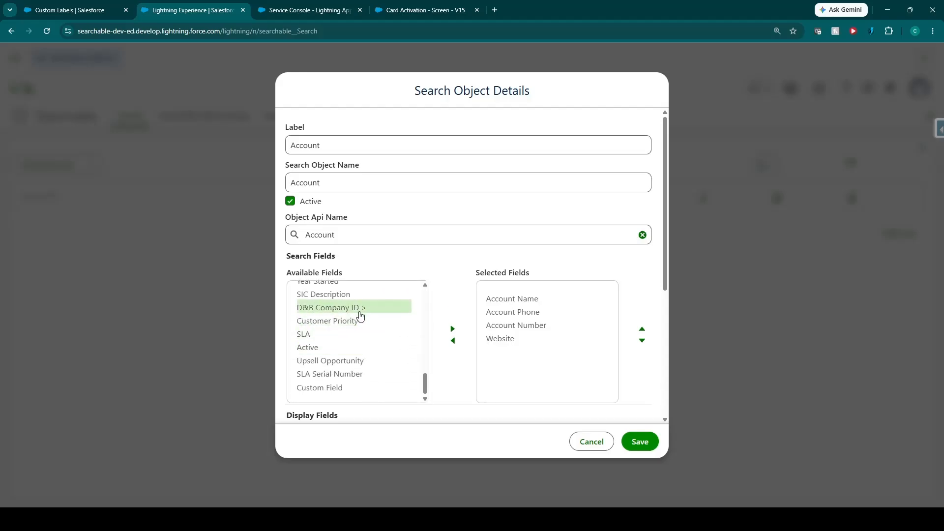
pyautogui.scroll(12, 361, 317)
pyautogui.scroll(-1, 360, 319)
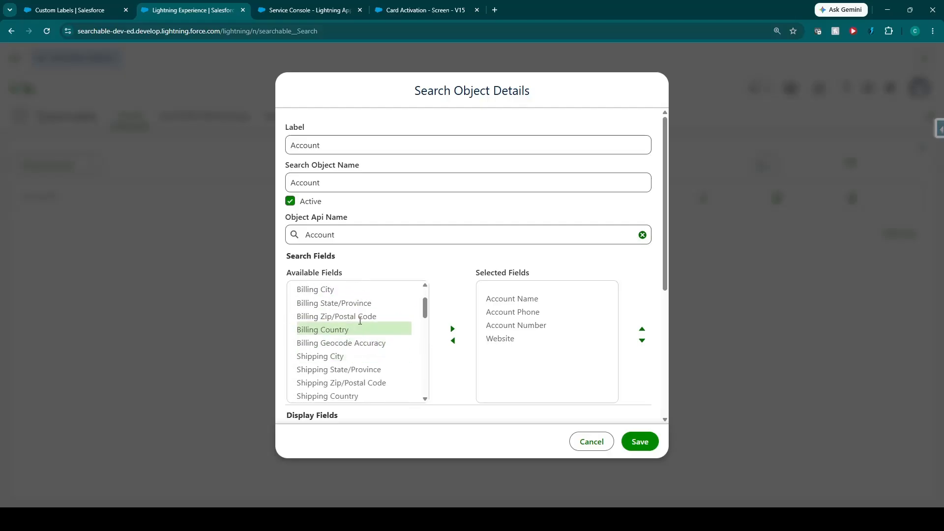
# Step: Add the parent account's Account Number and Account Name to the Account search object's search fields and save
pyautogui.scroll(2, 360, 321)
pyautogui.click(353, 327)
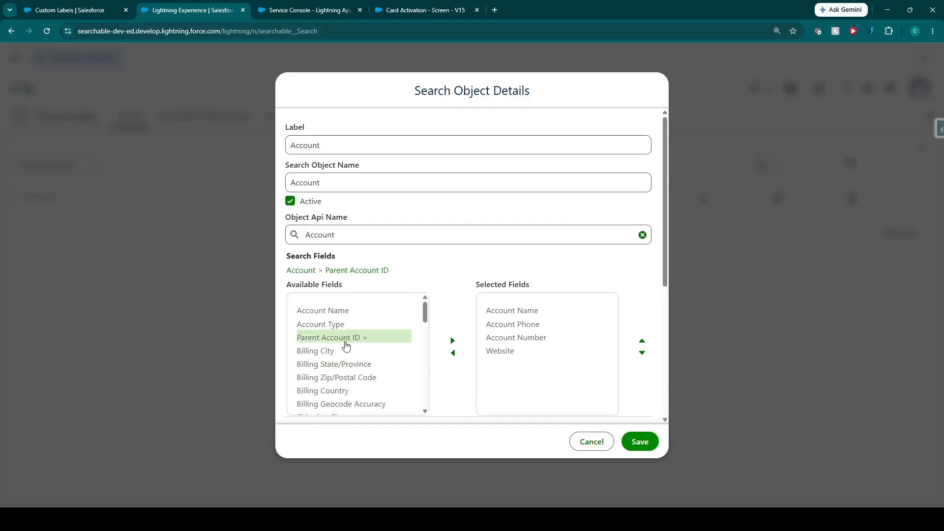
pyautogui.scroll(-3, 374, 324)
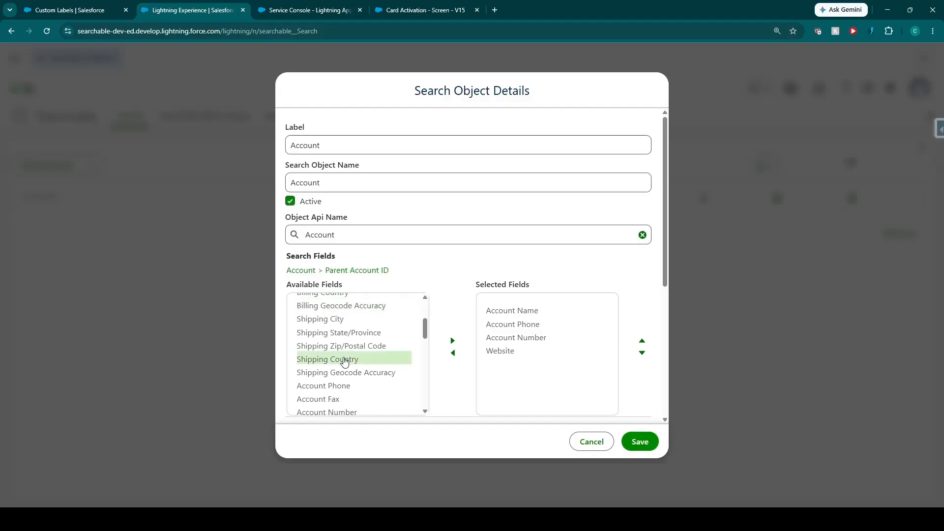
pyautogui.scroll(-1, 344, 362)
pyautogui.click(343, 362)
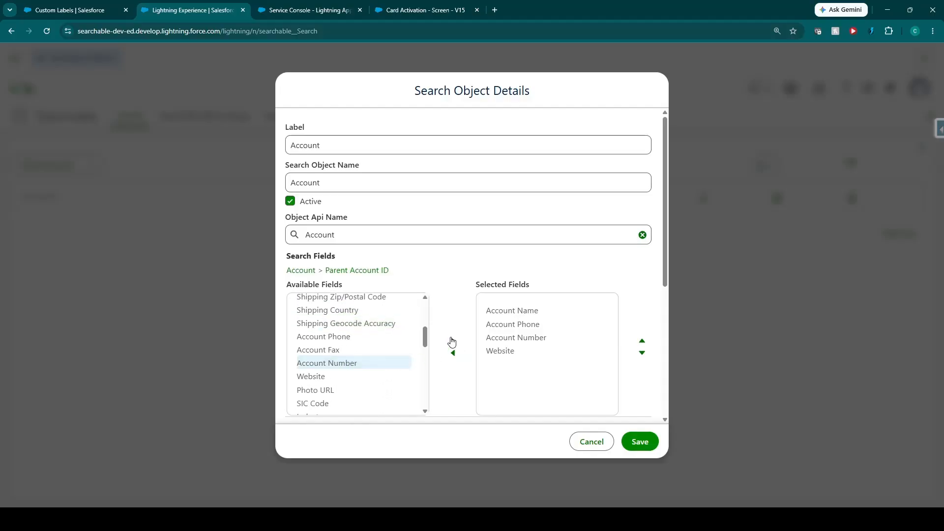
pyautogui.click(451, 341)
pyautogui.scroll(3, 349, 347)
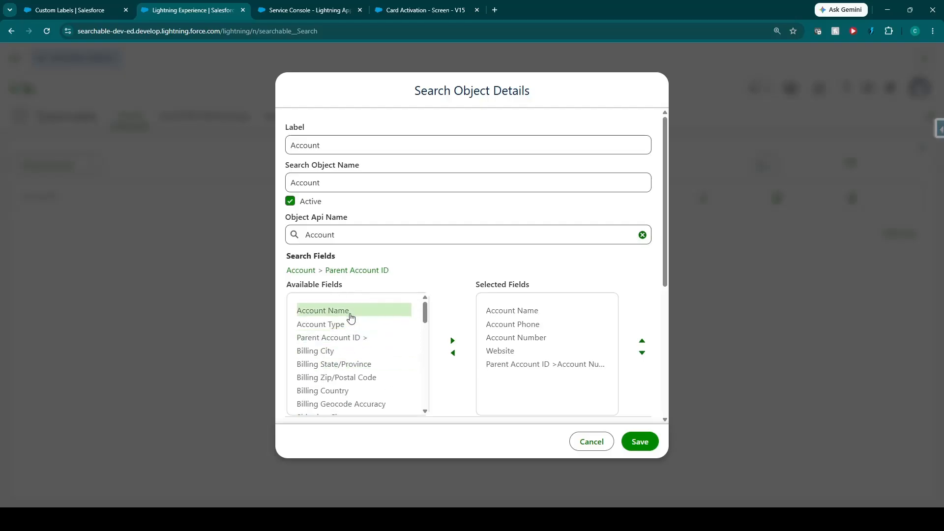
pyautogui.click(350, 318)
pyautogui.click(452, 340)
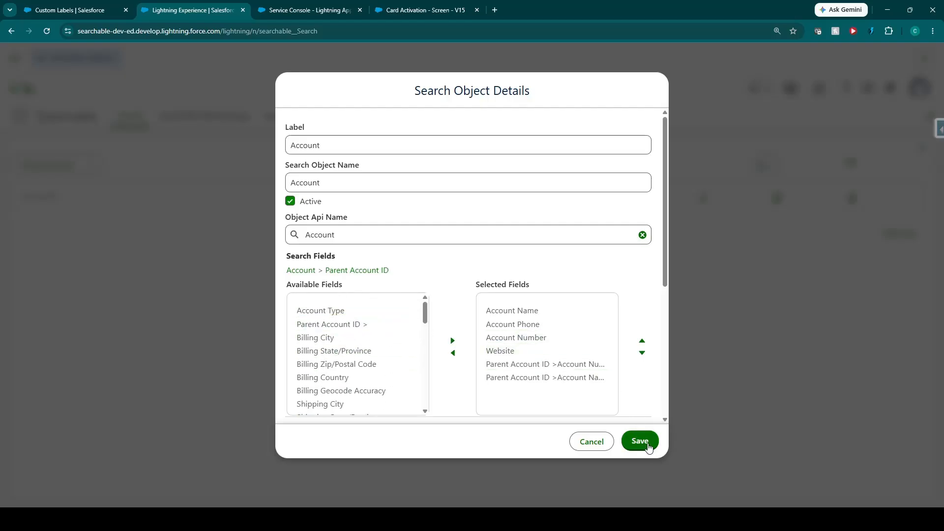
pyautogui.click(640, 441)
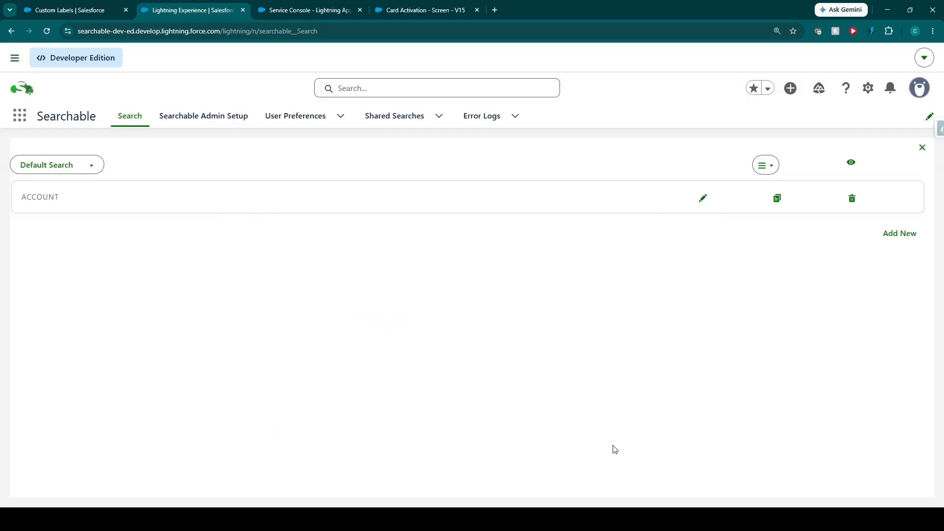
# Step: Reopen the Account search object and change its label to Child Accounts
pyautogui.click(701, 199)
pyautogui.doubleClick(357, 152)
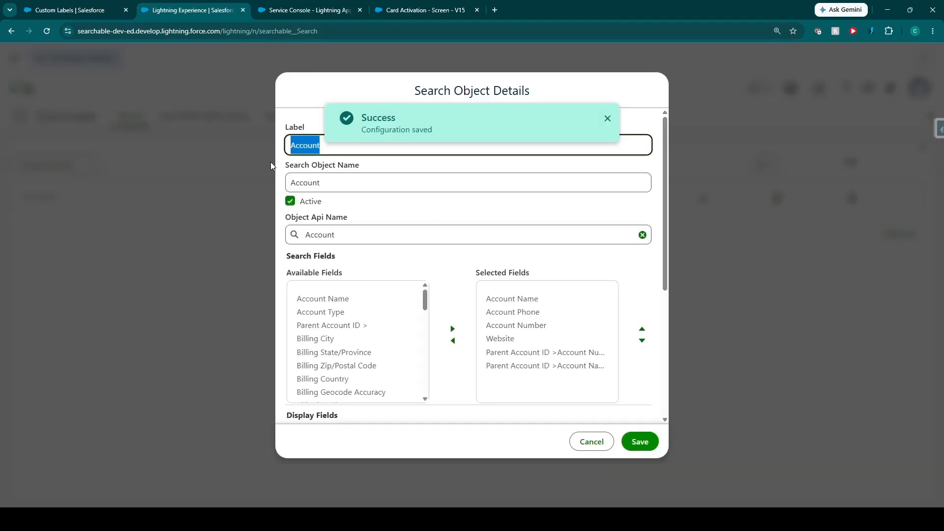
pyautogui.write('Child ')
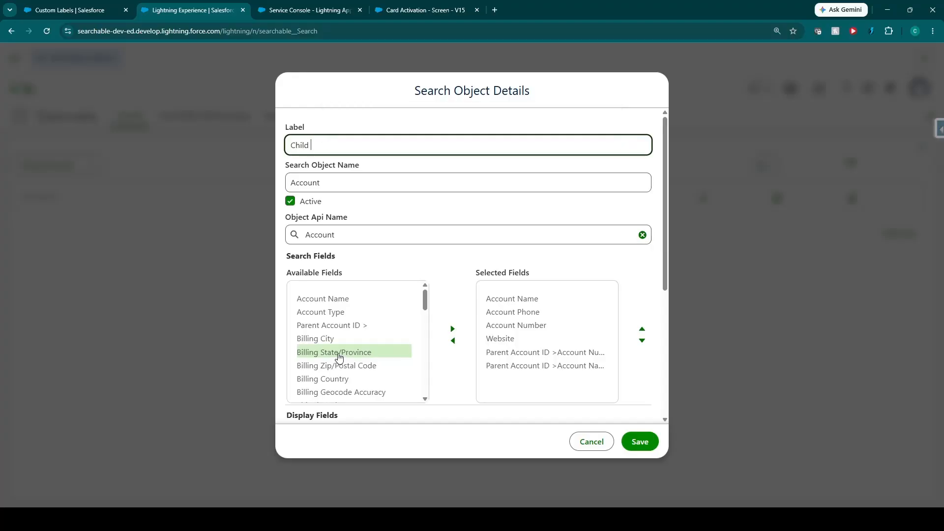
pyautogui.write('Accounts')
pyautogui.press('Tab')
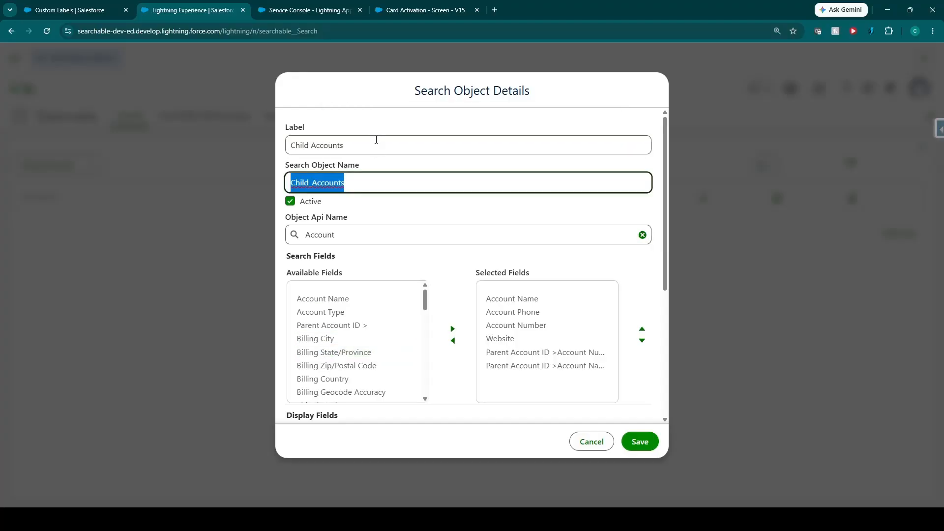
# Step: Add a filter condition requiring Parent Account ID Is Not Blank to the Child Accounts search object and save
pyautogui.scroll(-5, 413, 255)
pyautogui.scroll(-3, 403, 300)
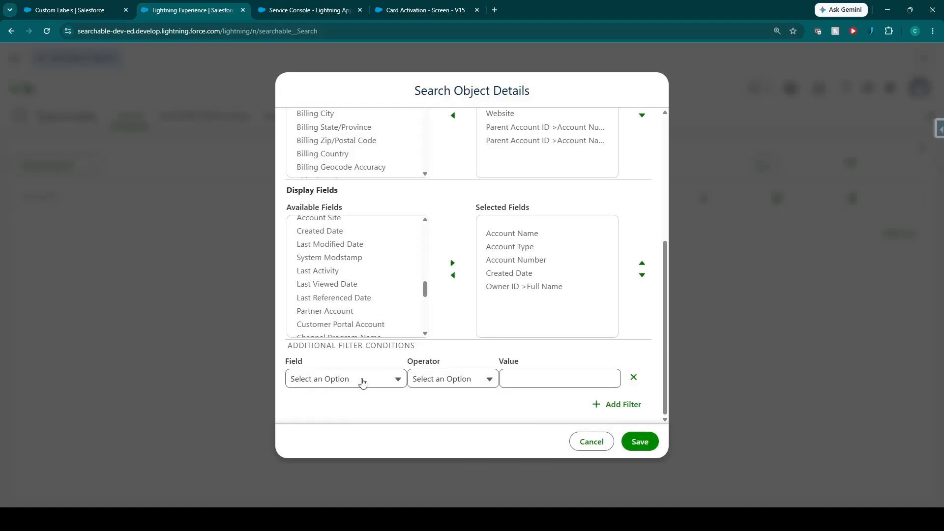
pyautogui.click(365, 380)
pyautogui.click(347, 320)
pyautogui.click(449, 380)
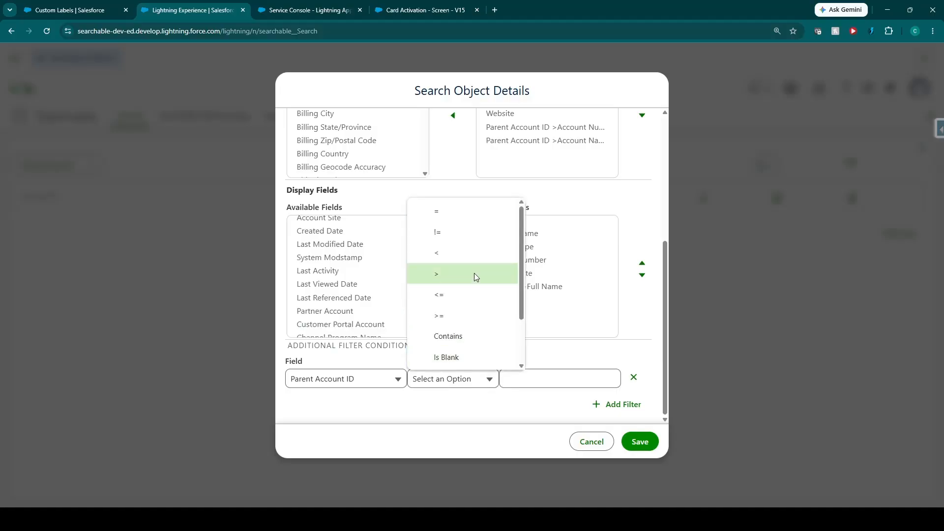
pyautogui.scroll(-2, 474, 273)
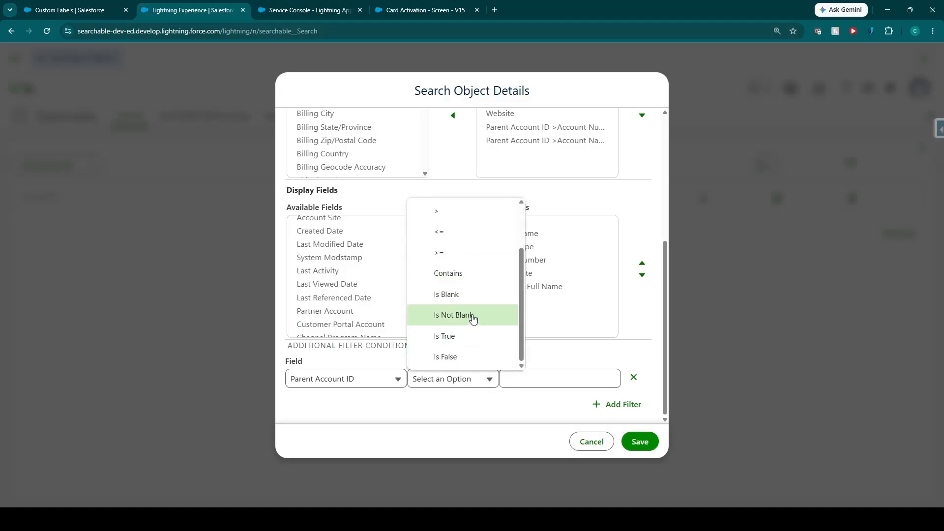
pyautogui.click(469, 316)
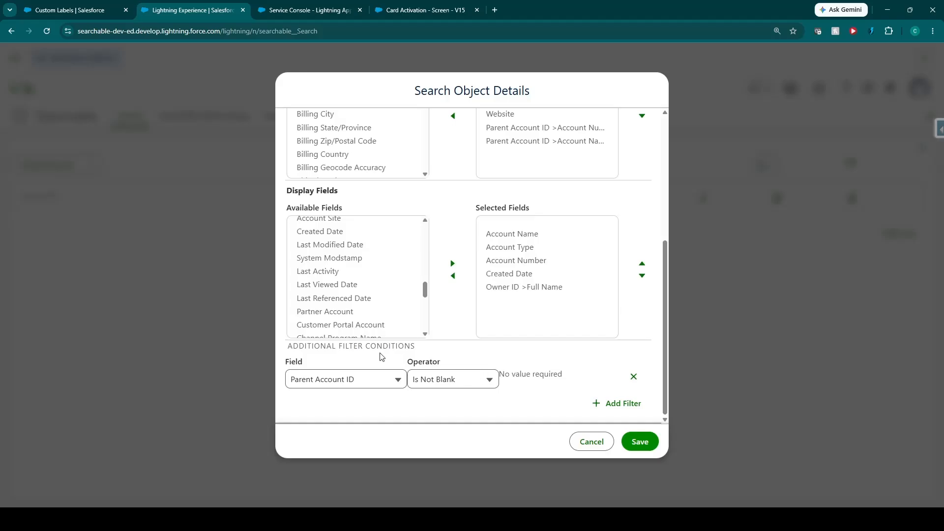
pyautogui.scroll(5, 477, 373)
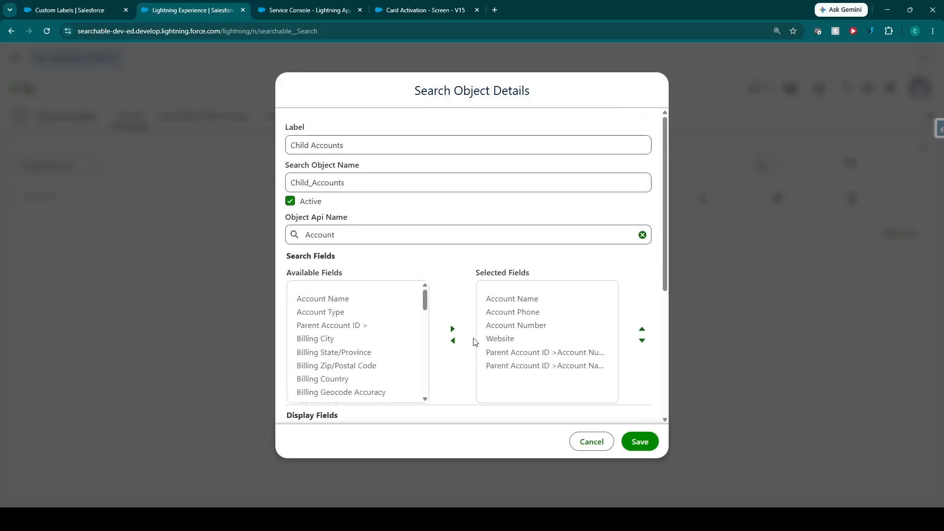
pyautogui.click(639, 442)
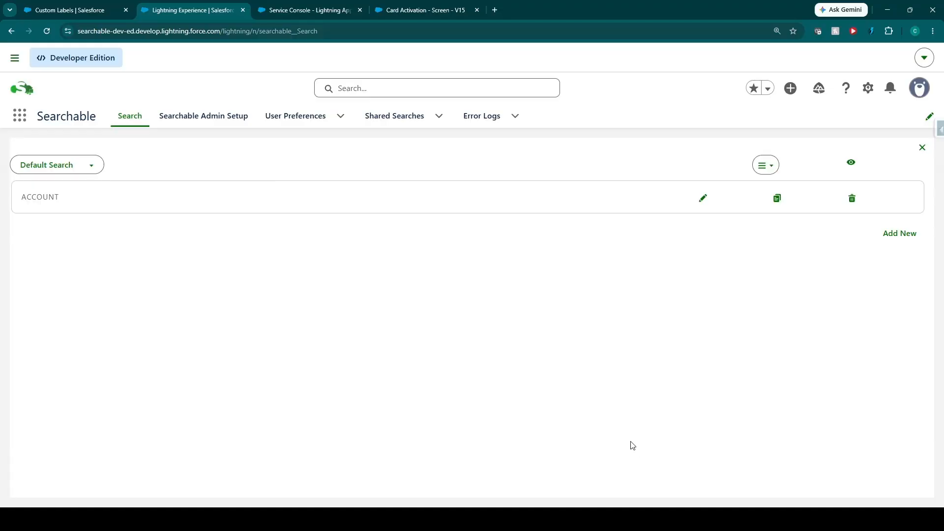
# Step: Copy the Child Accounts search object and paste it into the Default Search configuration
pyautogui.click(777, 199)
pyautogui.click(768, 165)
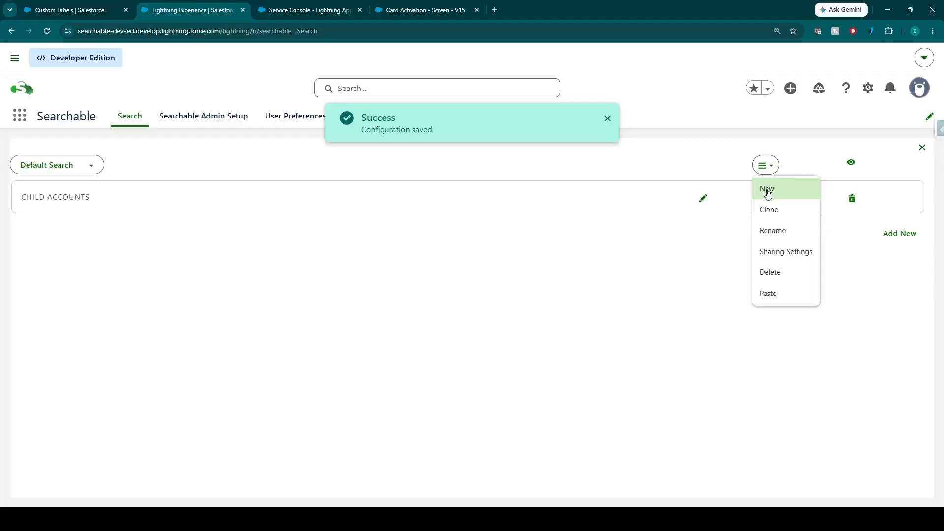
pyautogui.click(777, 293)
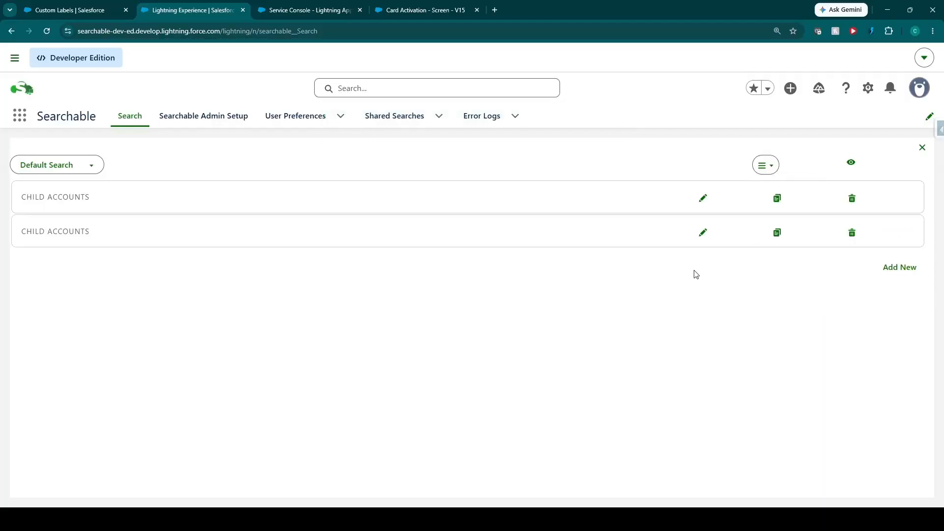
# Step: Open the second Child Accounts search object and change its label to Parent Accounts
pyautogui.click(705, 233)
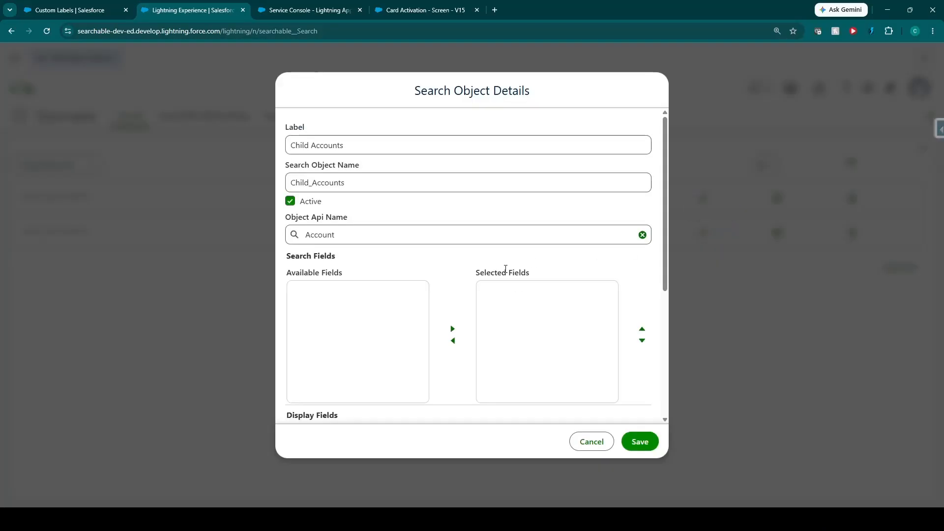
pyautogui.click(358, 146)
pyautogui.hotkey('ctrl', 'a')
pyautogui.write('Par')
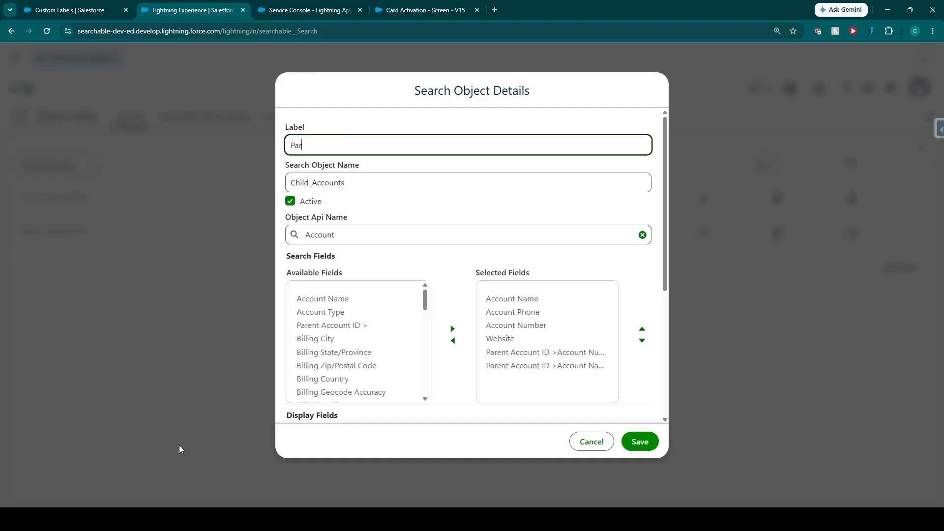
pyautogui.write('ent Accounts')
pyautogui.press('Tab')
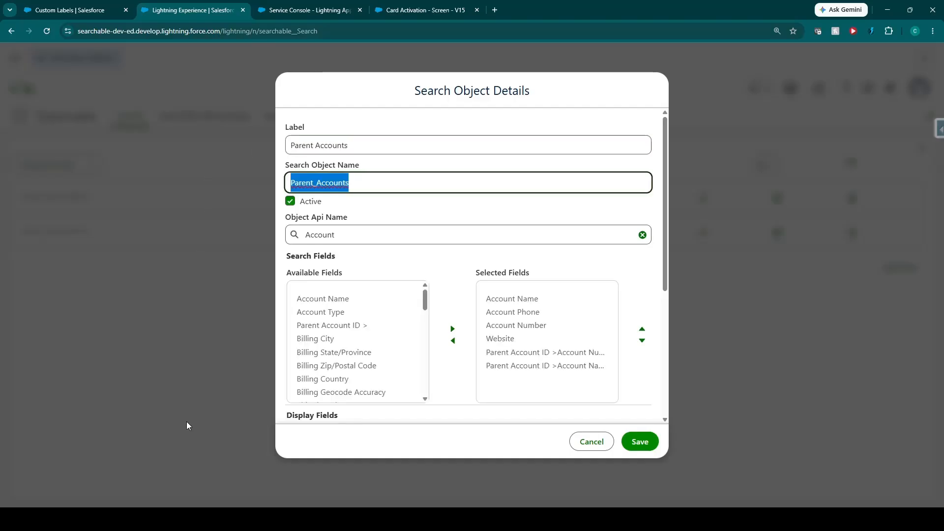
# Step: Change the Parent Accounts search object's Parent Account ID filter operator to Is Blank and save
pyautogui.scroll(-5, 344, 246)
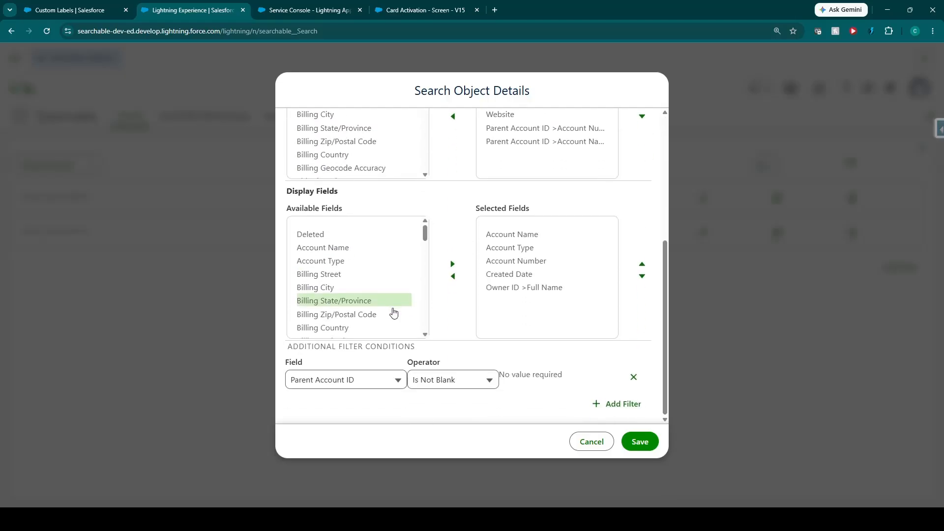
pyautogui.scroll(-4, 393, 320)
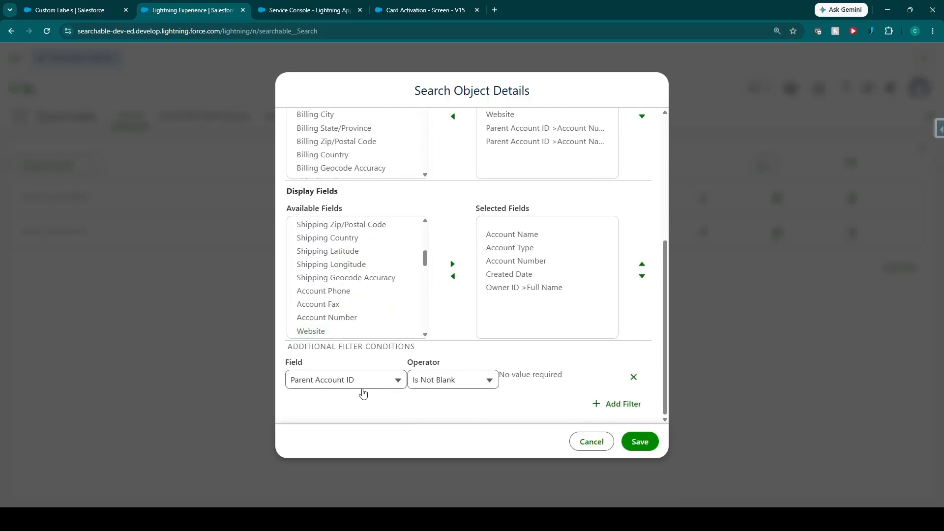
pyautogui.click(440, 381)
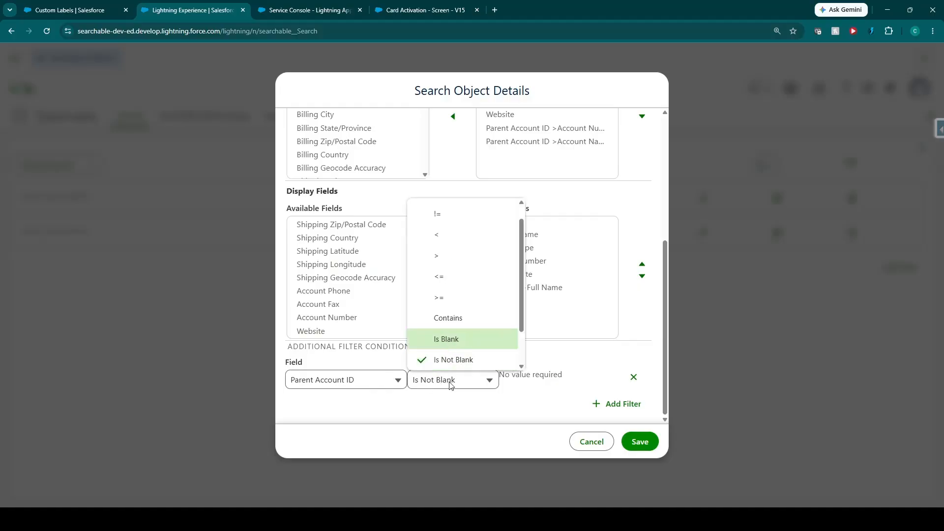
pyautogui.click(438, 345)
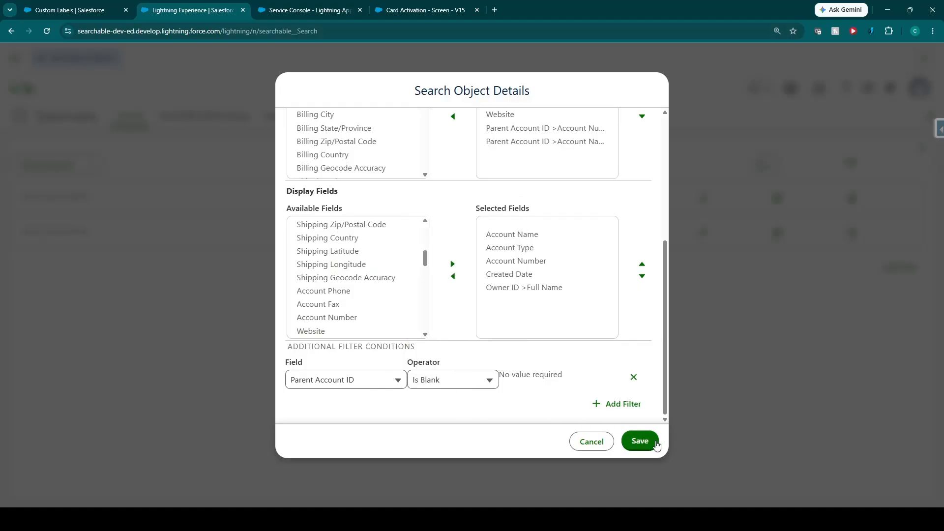
pyautogui.click(639, 442)
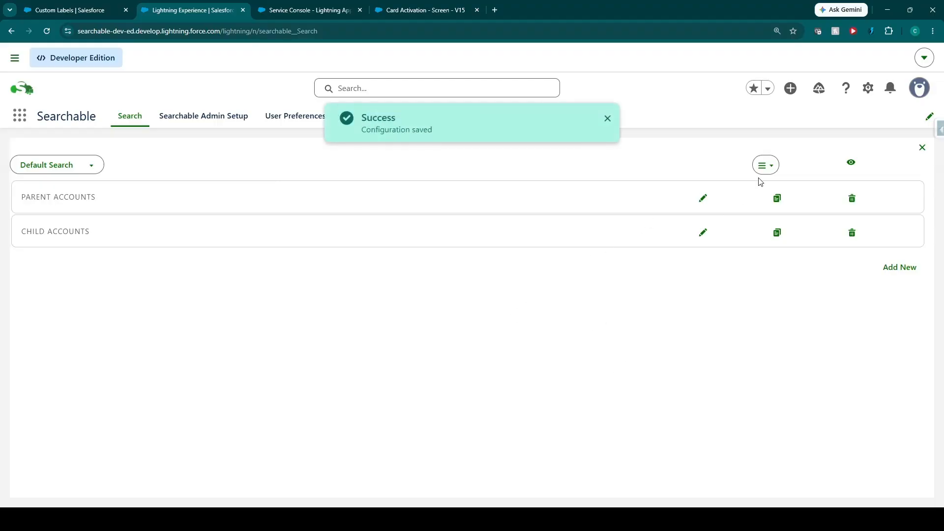
# Step: Rename the Default Search configuration to Accounts, updating both its search label and search name, and save
pyautogui.click(765, 166)
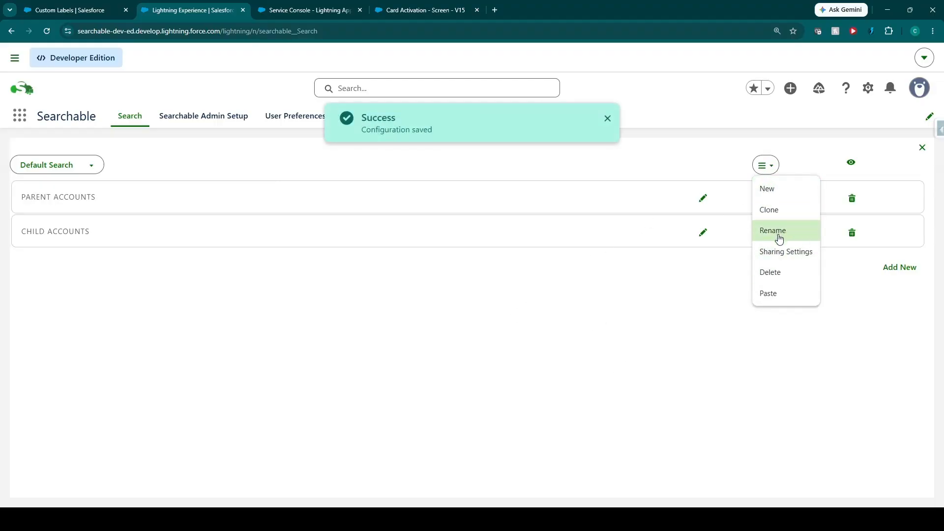
pyautogui.click(779, 232)
pyautogui.moveTo(395, 249); pyautogui.dragTo(238, 251)
pyautogui.write('Ac')
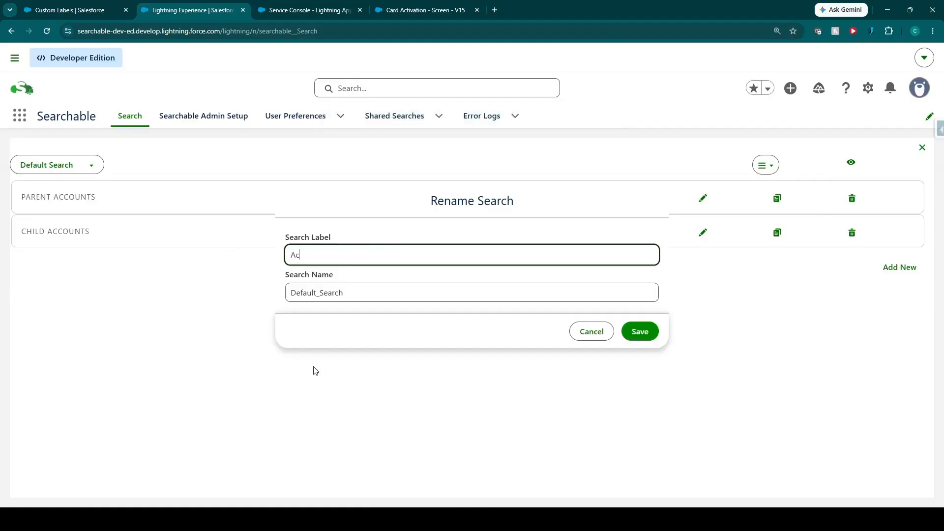
pyautogui.write('counts')
pyautogui.press('Tab')
pyautogui.write('Ac')
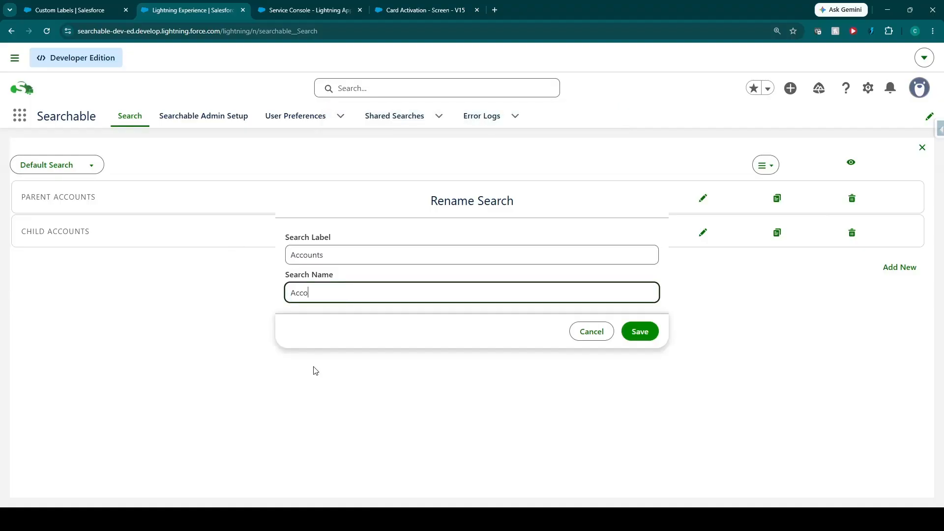
pyautogui.click(627, 332)
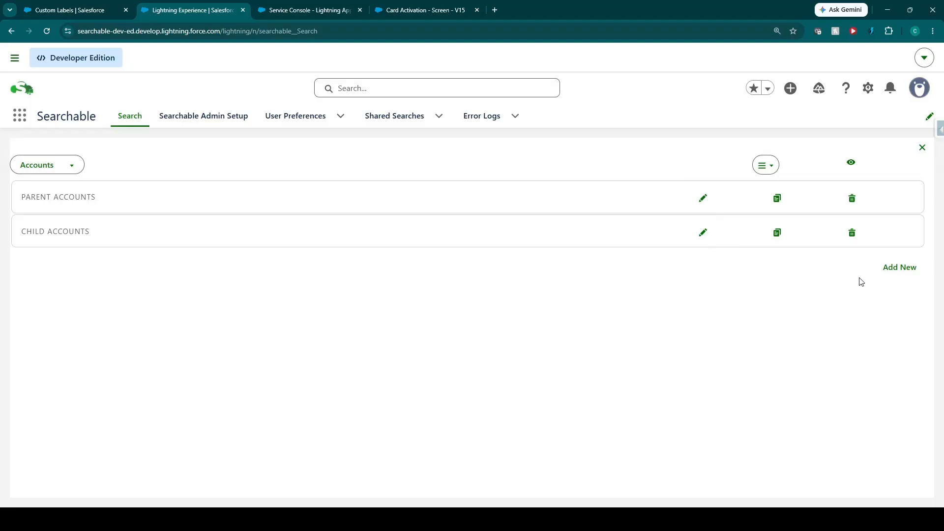
pyautogui.click(901, 268)
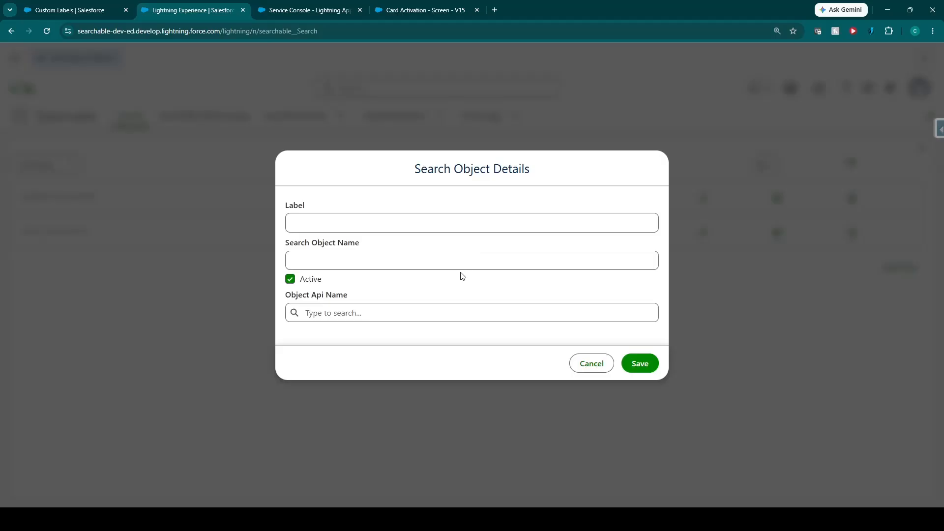
pyautogui.click(590, 364)
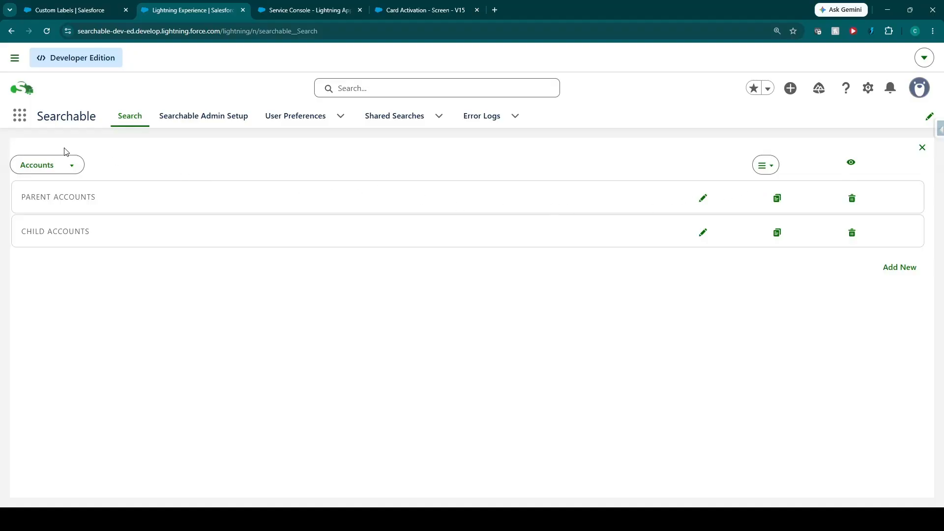
pyautogui.click(53, 168)
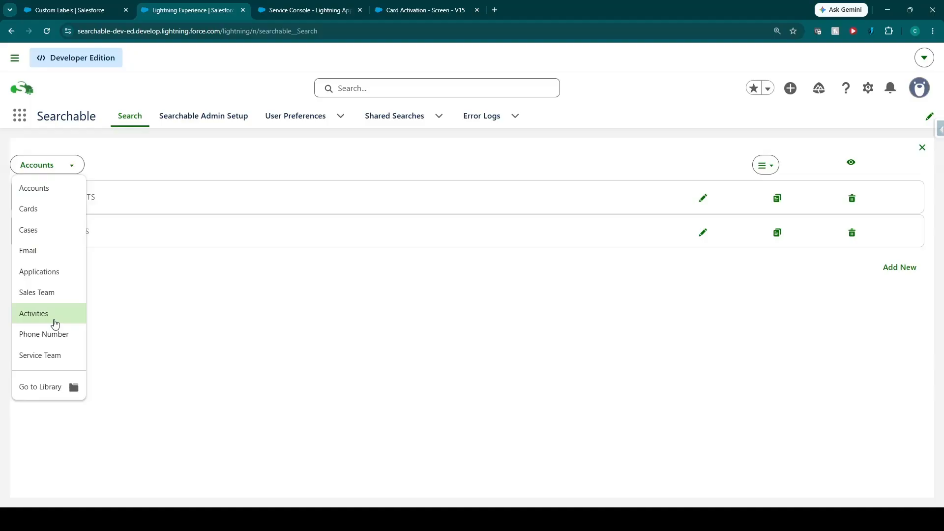
pyautogui.click(255, 352)
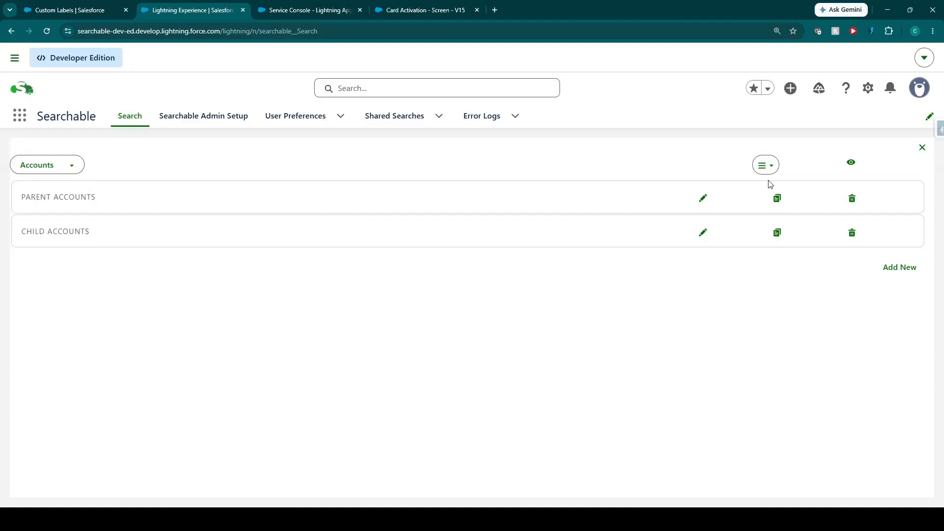
# Step: Share the Accounts search configuration with a specific user by entering and selecting the user's name
pyautogui.click(771, 167)
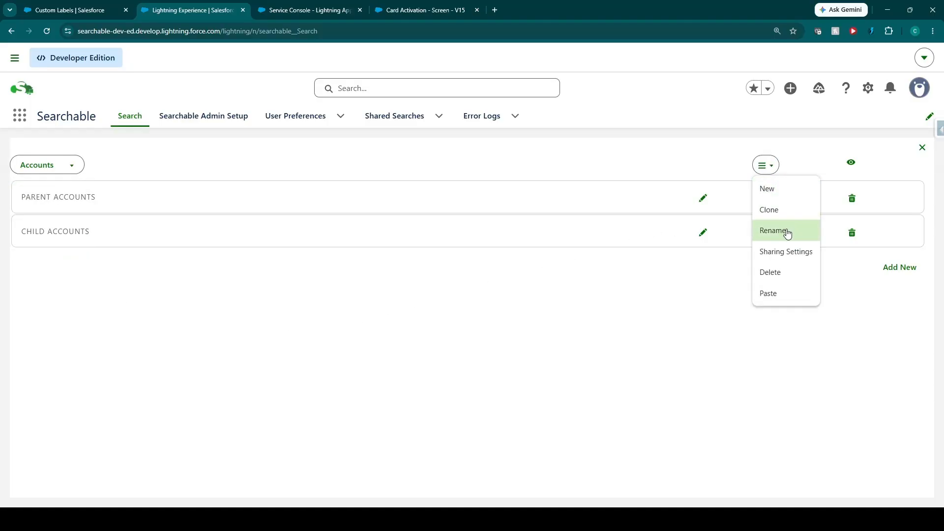
pyautogui.click(792, 255)
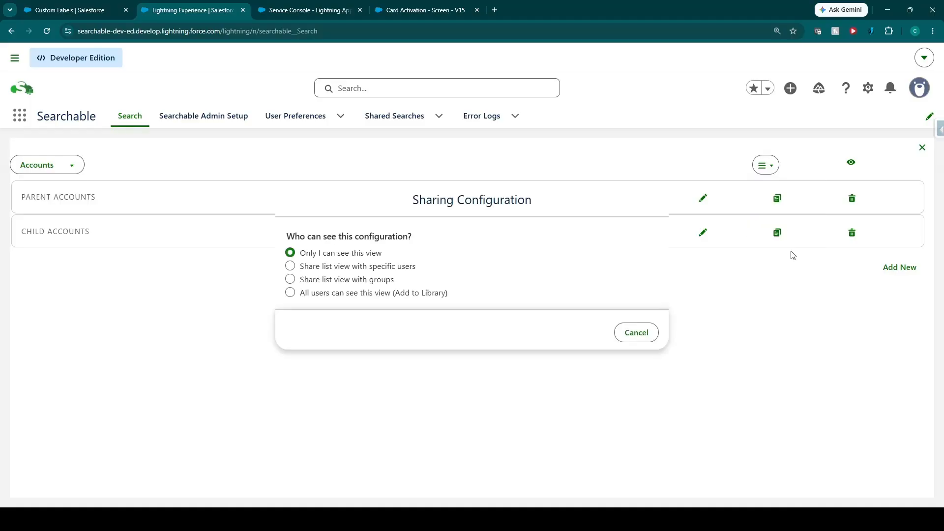
pyautogui.click(291, 293)
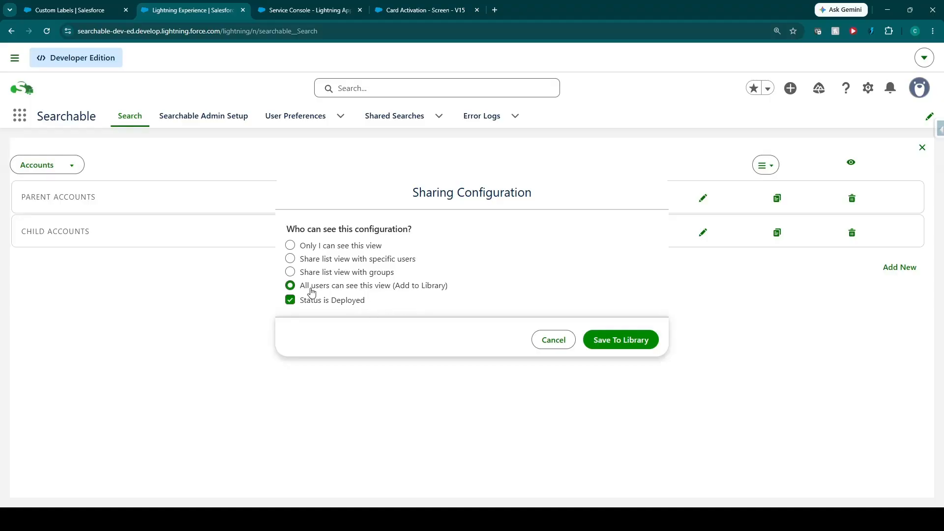
pyautogui.click(291, 259)
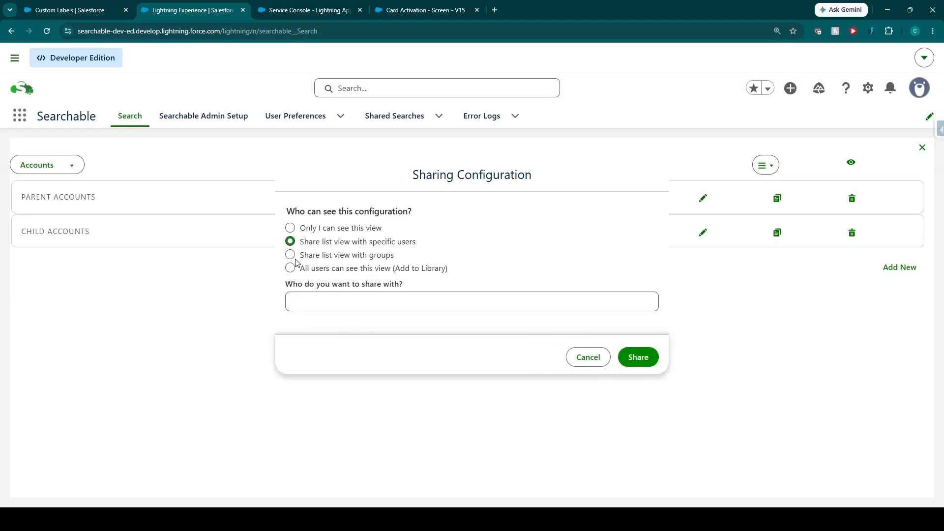
pyautogui.click(406, 301)
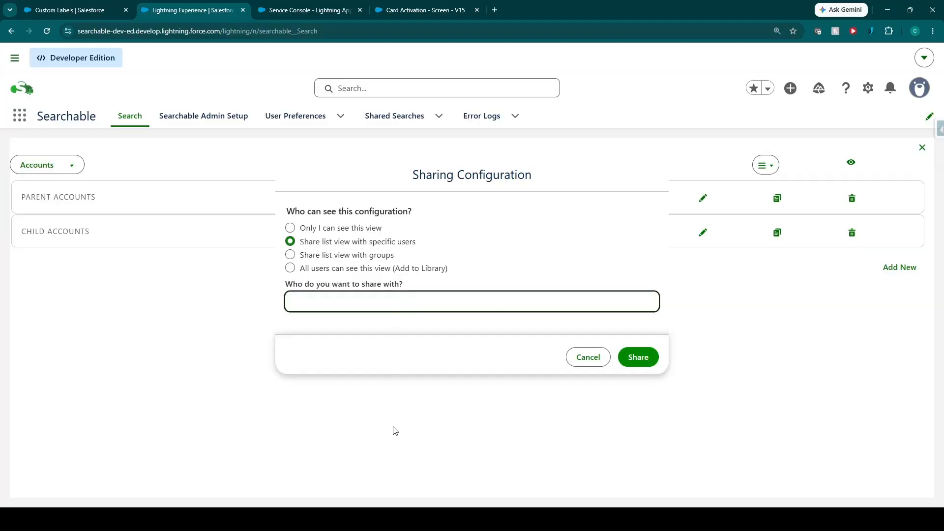
pyautogui.write('Chris')
pyautogui.click(317, 329)
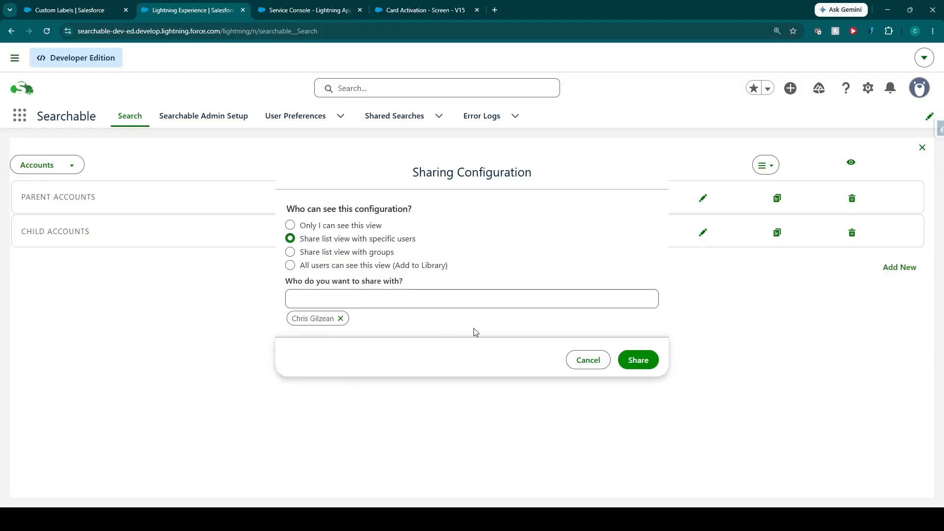
pyautogui.click(638, 361)
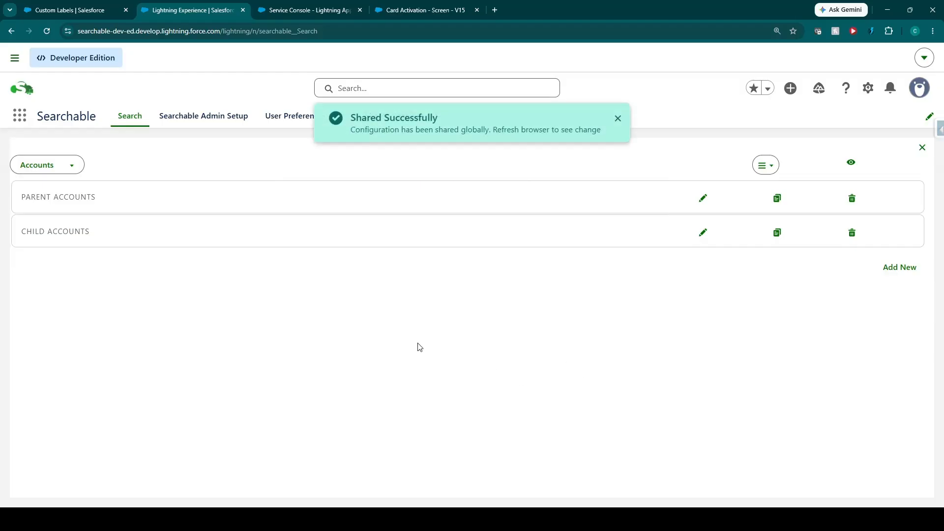
# Step: Reload the page and examine the search library's list and the Shared With Me list for the shared Accounts search
pyautogui.click(43, 169)
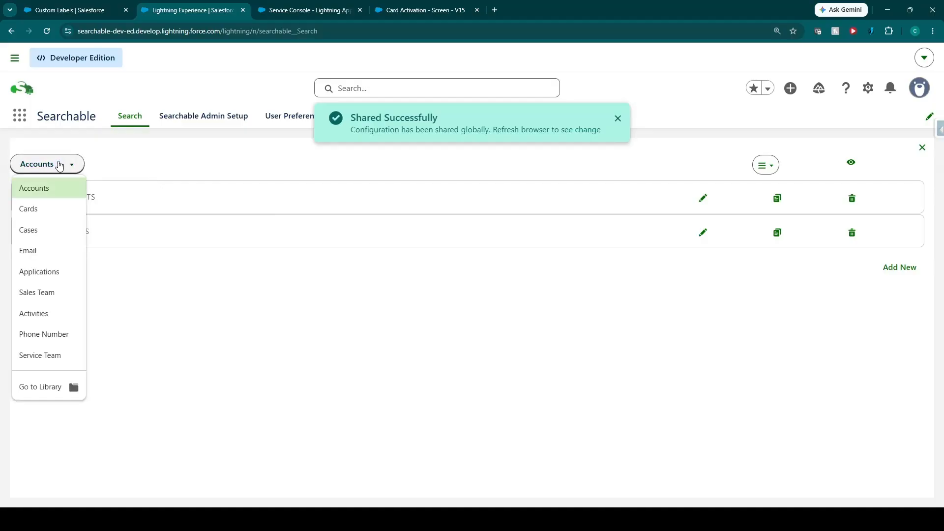
pyautogui.click(166, 240)
pyautogui.press('F5')
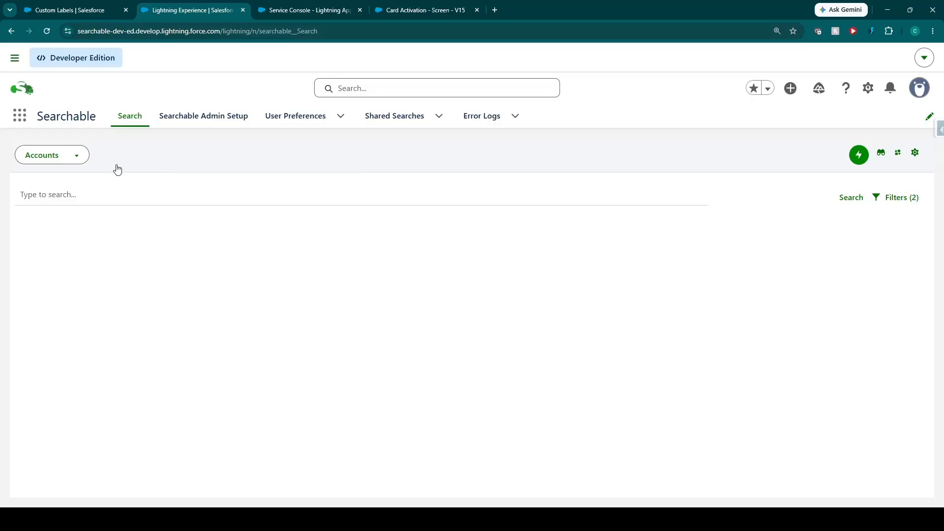
pyautogui.click(69, 155)
pyautogui.click(64, 378)
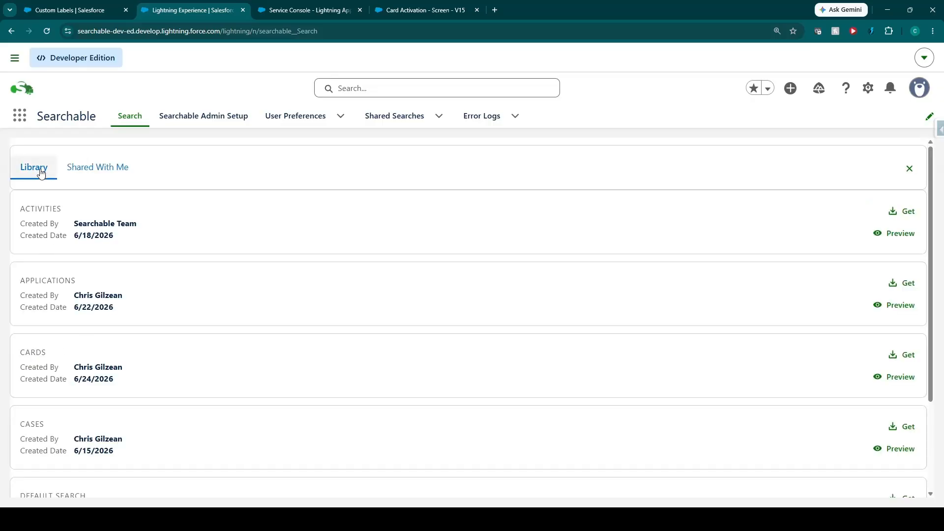
pyautogui.scroll(-3, 55, 350)
pyautogui.scroll(3, 57, 362)
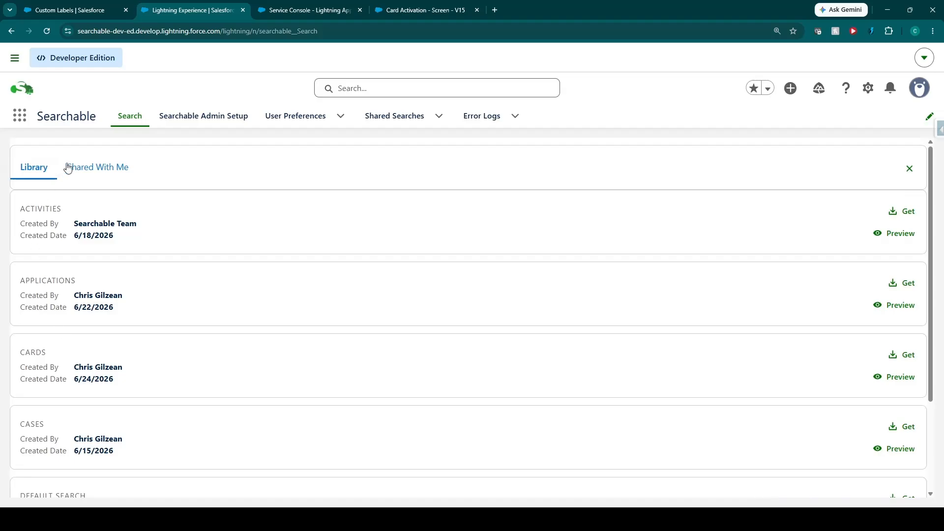
pyautogui.click(98, 170)
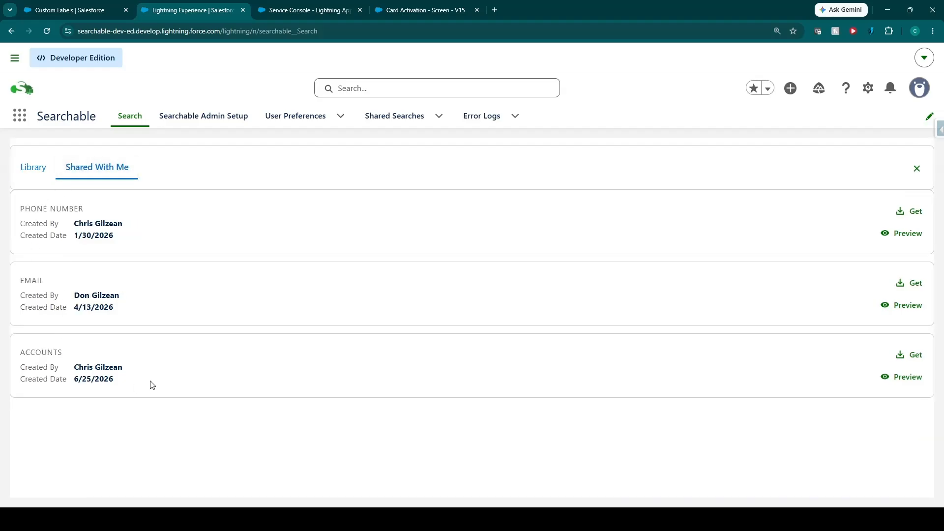
pyautogui.moveTo(152, 385); pyautogui.dragTo(29, 362)
pyautogui.click(129, 421)
pyautogui.click(917, 168)
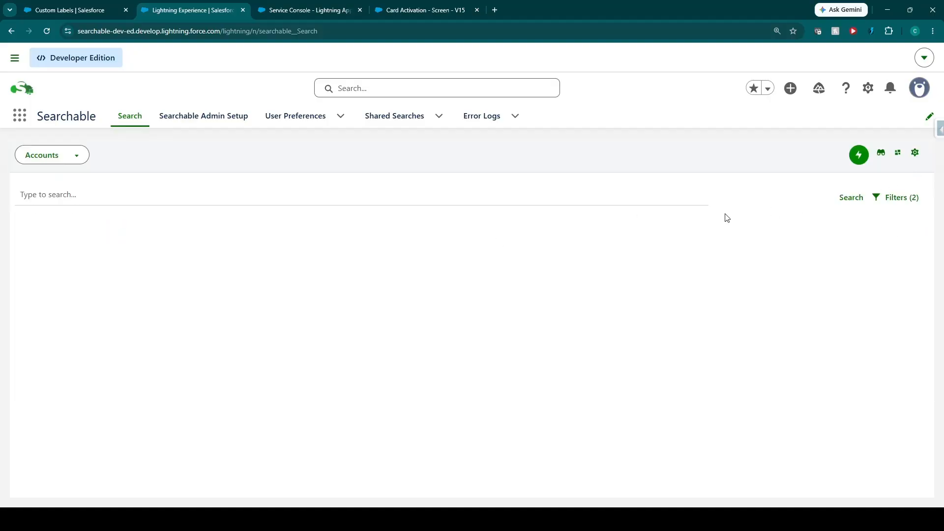
# Step: Set the Accounts configuration's sharing to groups, with Permission Sets as the group type
pyautogui.click(916, 153)
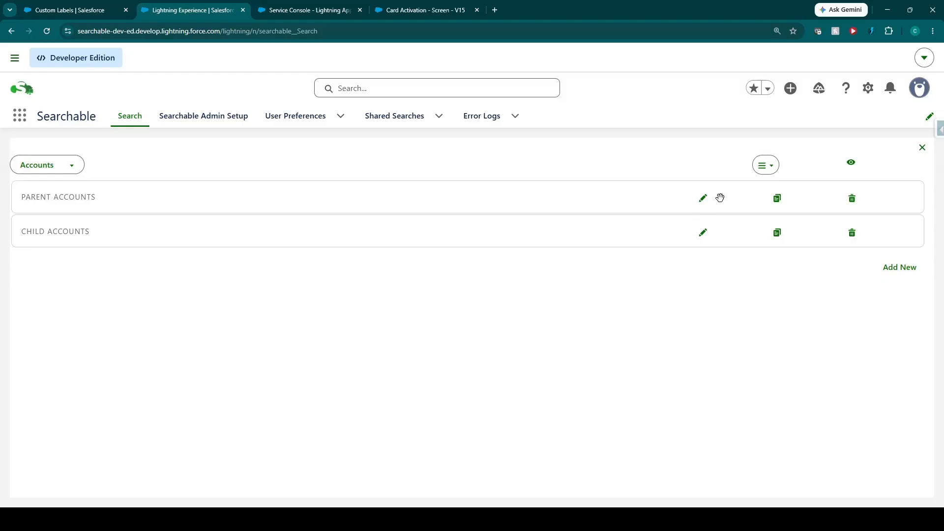
pyautogui.click(765, 165)
pyautogui.click(782, 251)
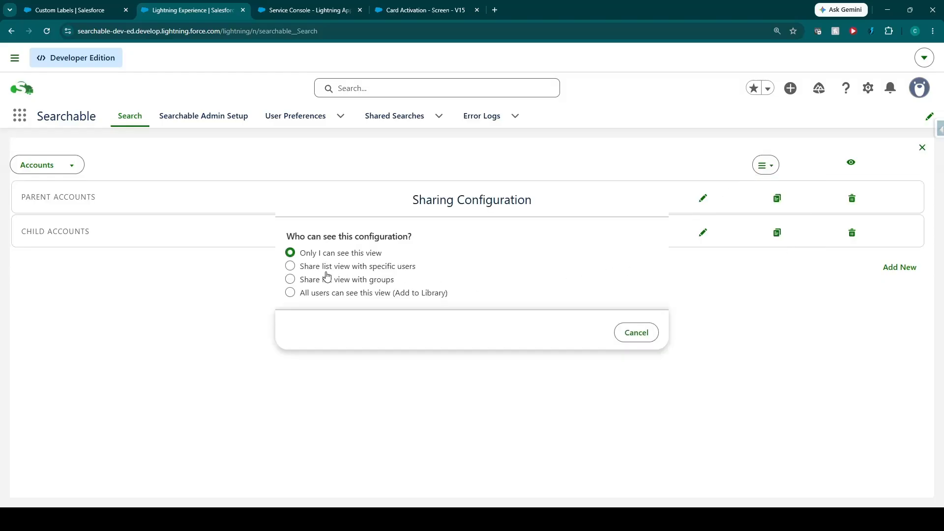
pyautogui.click(302, 280)
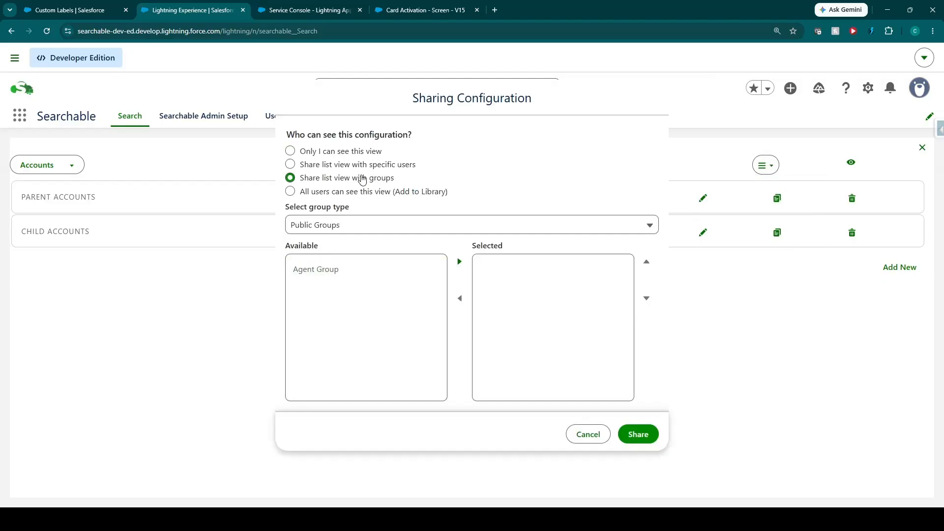
pyautogui.click(377, 230)
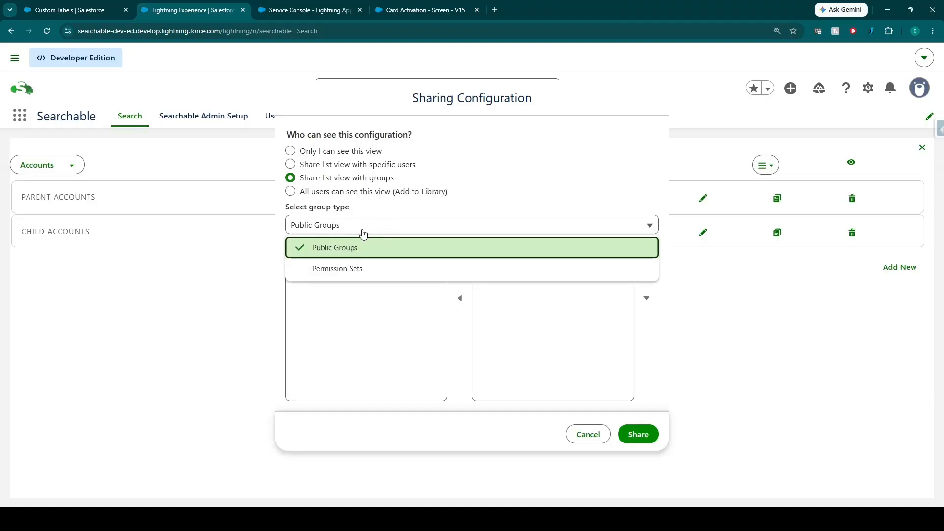
pyautogui.click(356, 271)
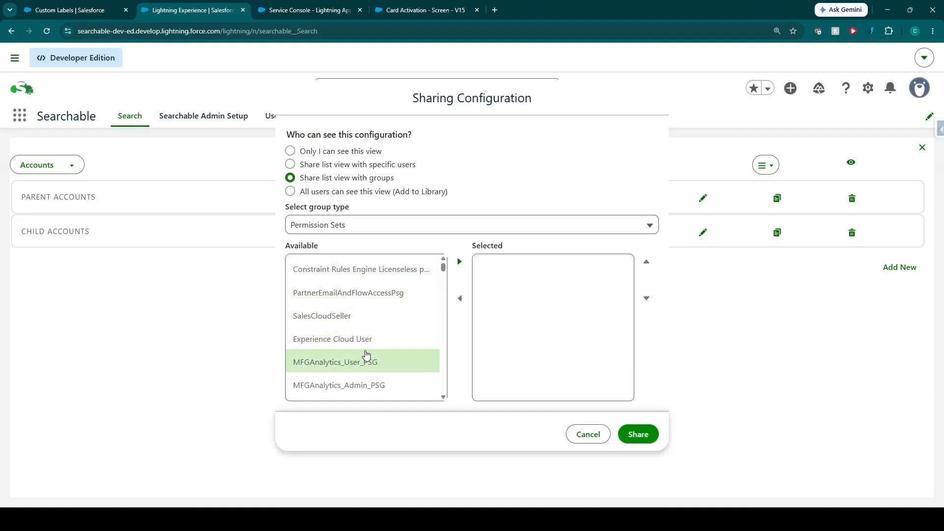
# Step: Share the Accounts configuration with the Searchable User and Searchable Manager permission sets, and close the search configuration
pyautogui.scroll(-15, 366, 354)
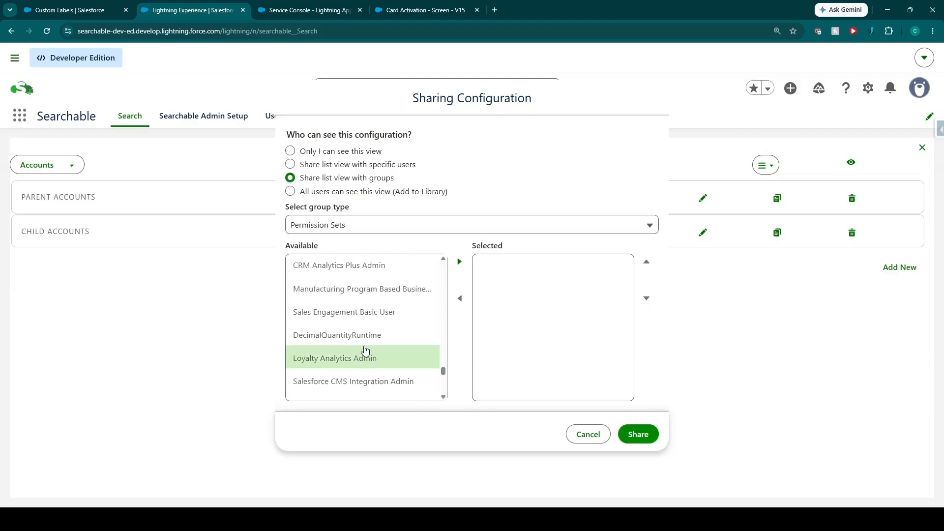
pyautogui.scroll(3, 365, 351)
pyautogui.scroll(-1, 355, 328)
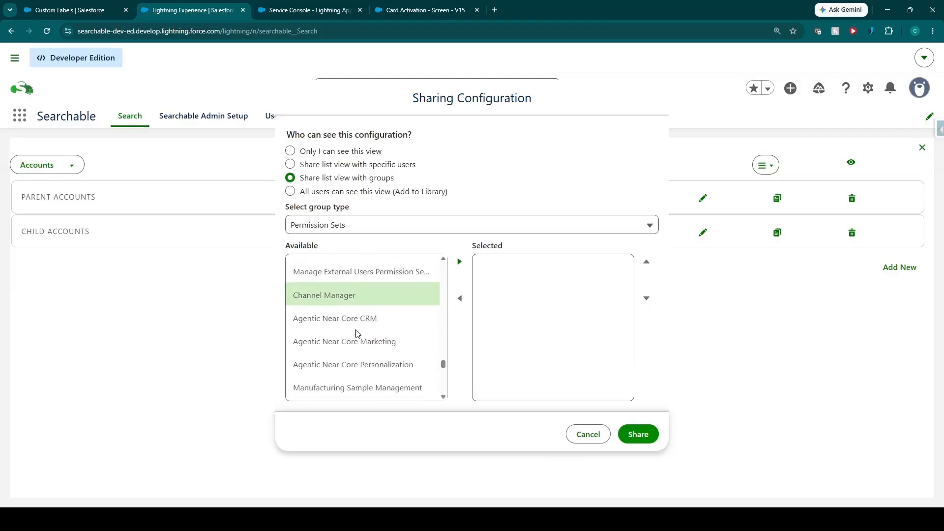
pyautogui.scroll(-5, 356, 334)
pyautogui.scroll(8, 349, 343)
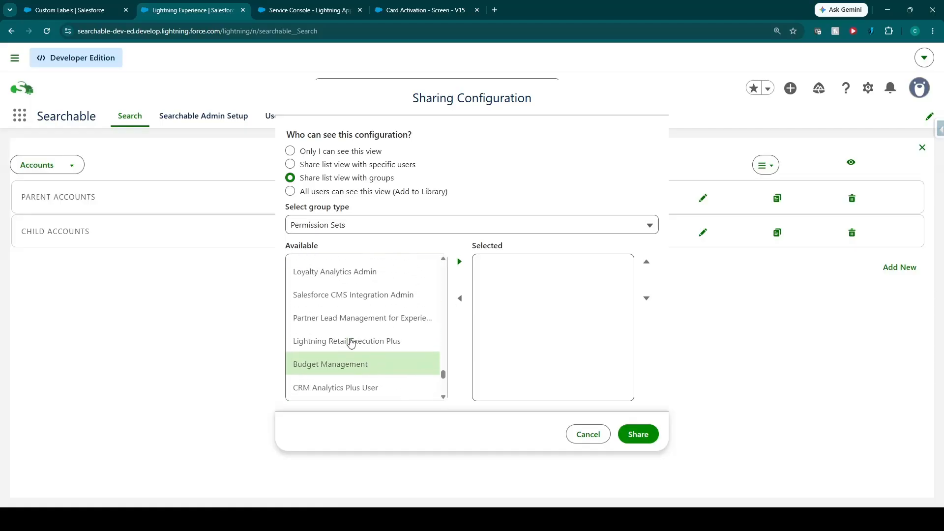
pyautogui.scroll(6, 350, 342)
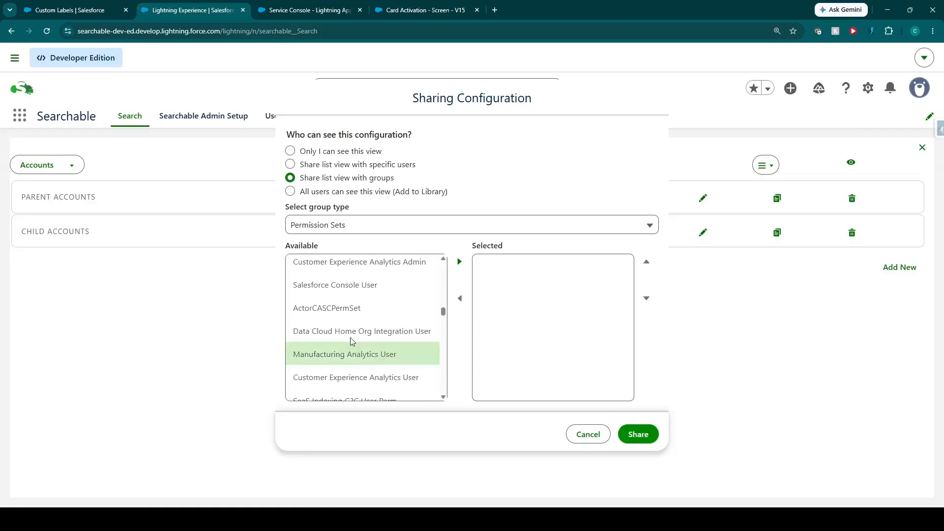
pyautogui.scroll(8, 357, 335)
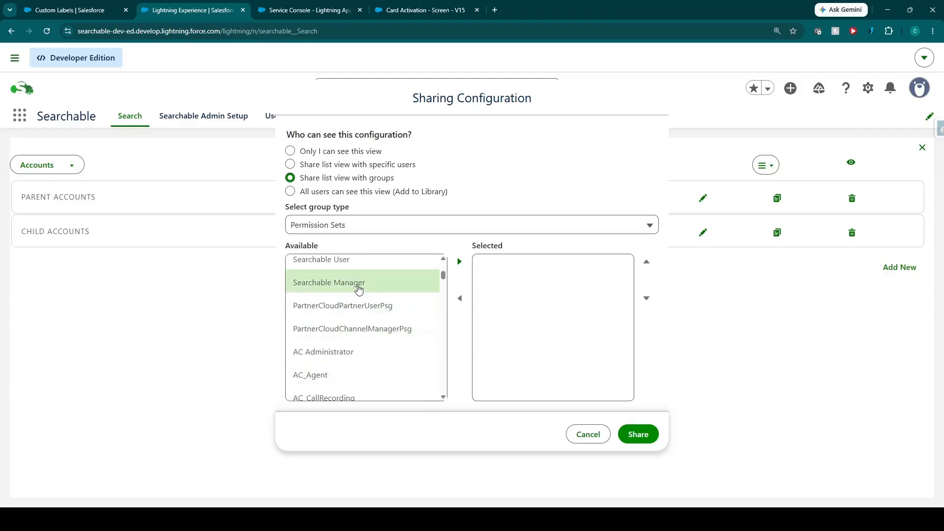
pyautogui.click(361, 282)
pyautogui.click(414, 261)
pyautogui.keyDown('shift'); pyautogui.click(420, 280); pyautogui.keyUp('shift')
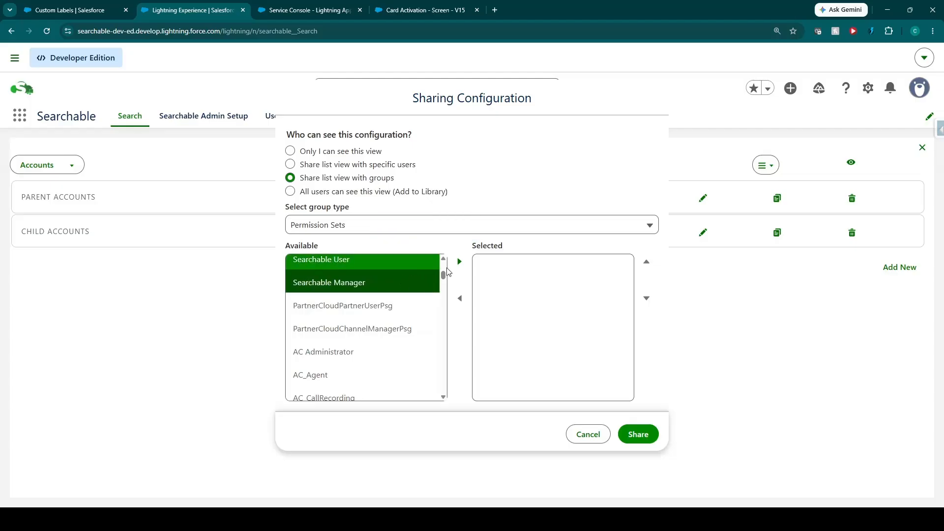
pyautogui.click(459, 261)
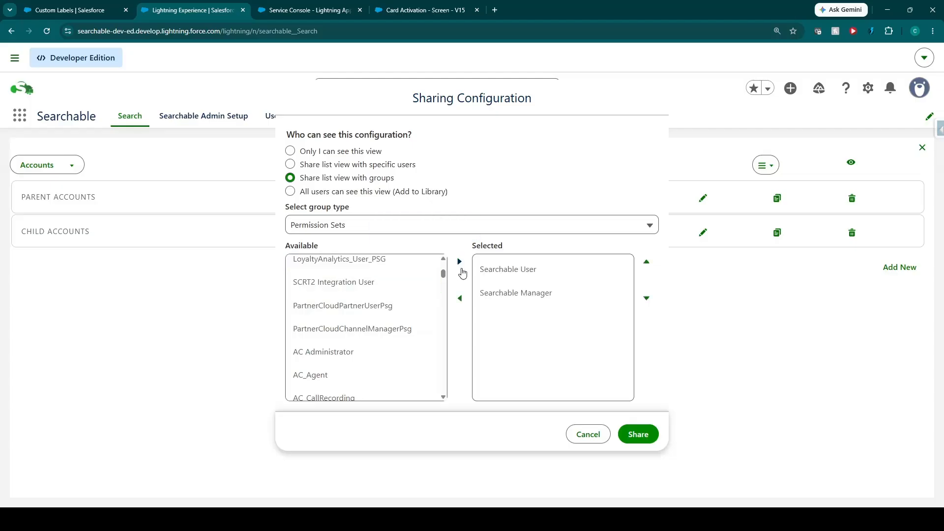
pyautogui.click(637, 435)
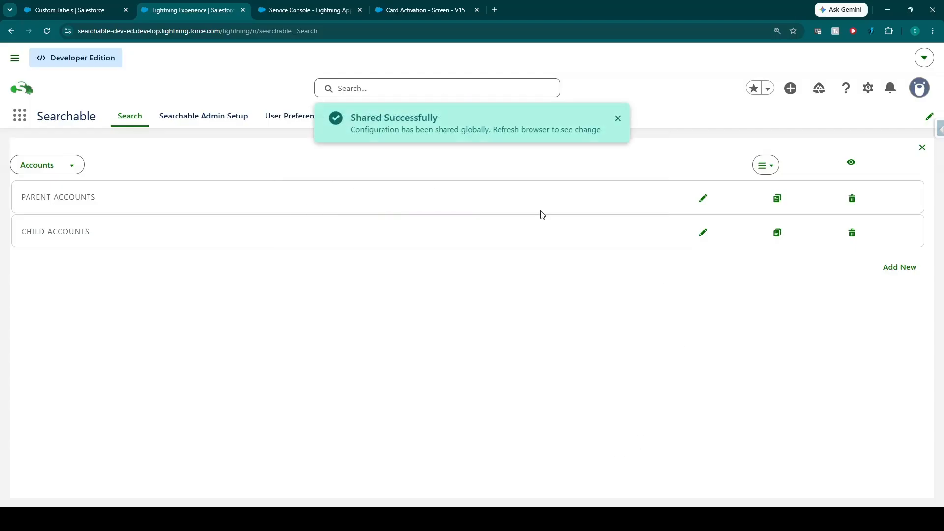
pyautogui.click(919, 151)
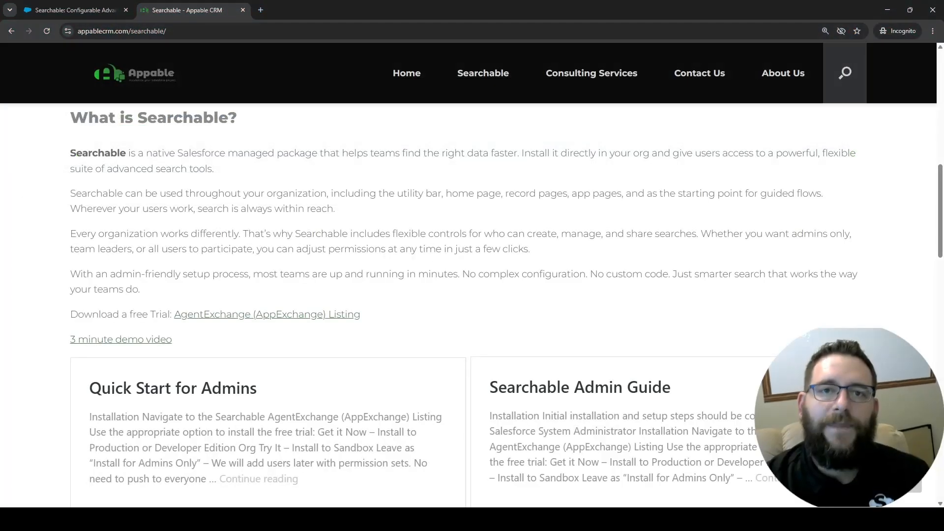